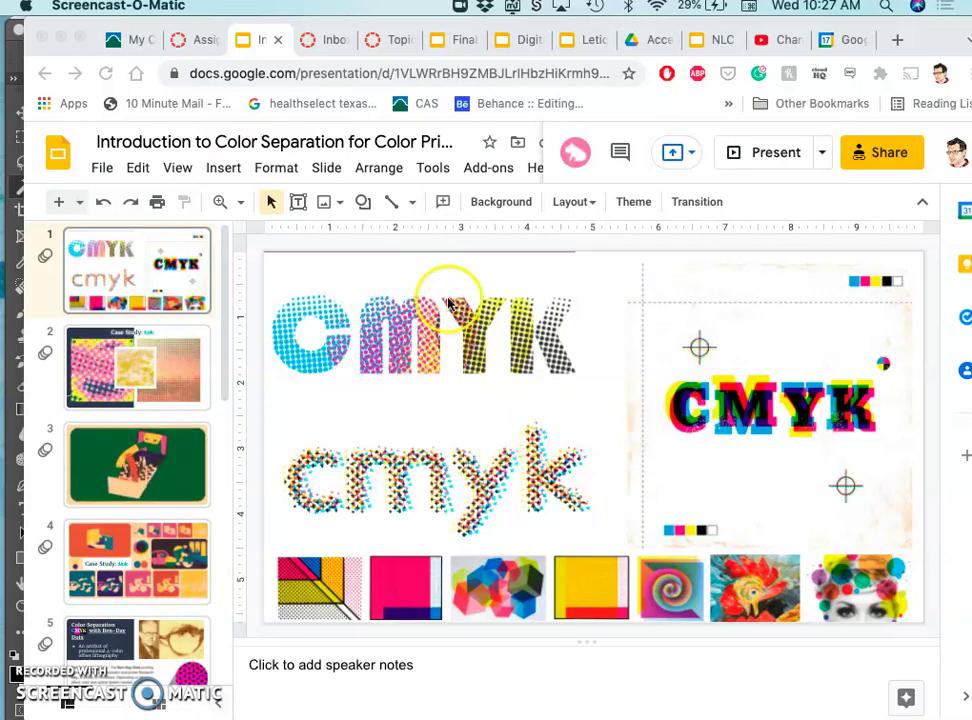
# - From the Canvas assignments page, open the 'An Exhaustive Explanation of CMYK Color Separation' link
pyautogui.click(202, 39)
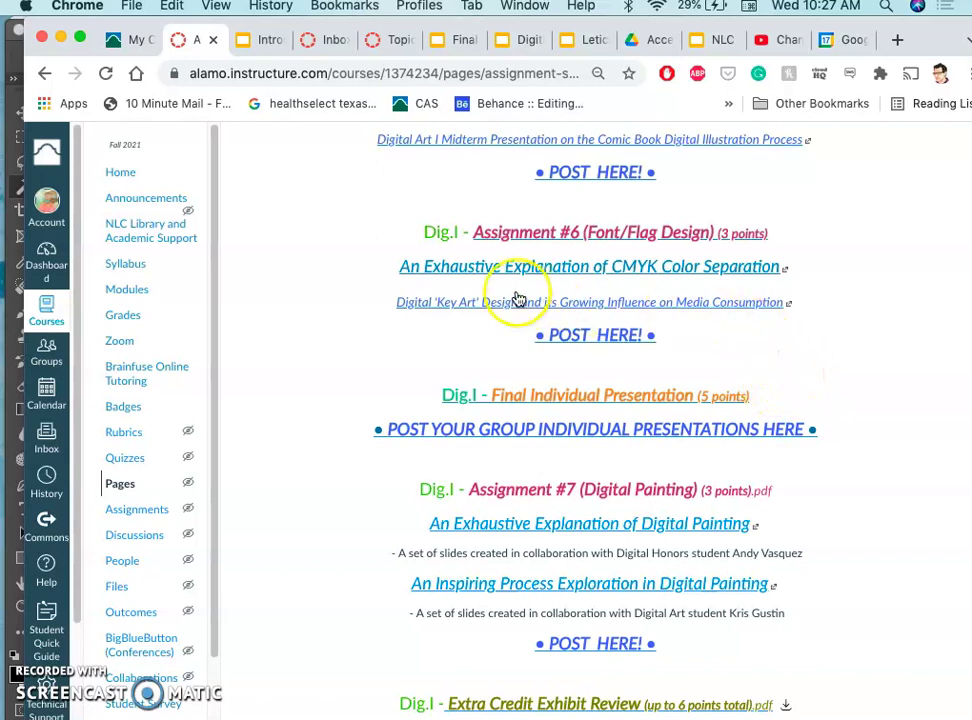
pyautogui.keyDown('super'); pyautogui.click(629, 266); pyautogui.keyUp('super')
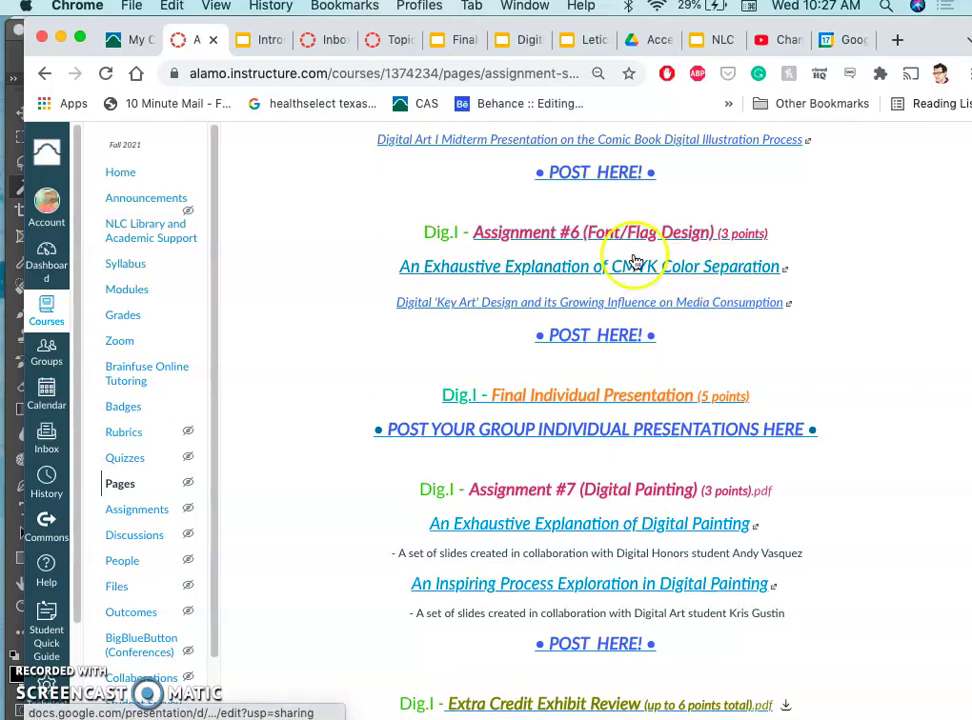
# - Switch to the Slides deck, preview slide 2, then return to the CMYK title slide
pyautogui.click(270, 40)
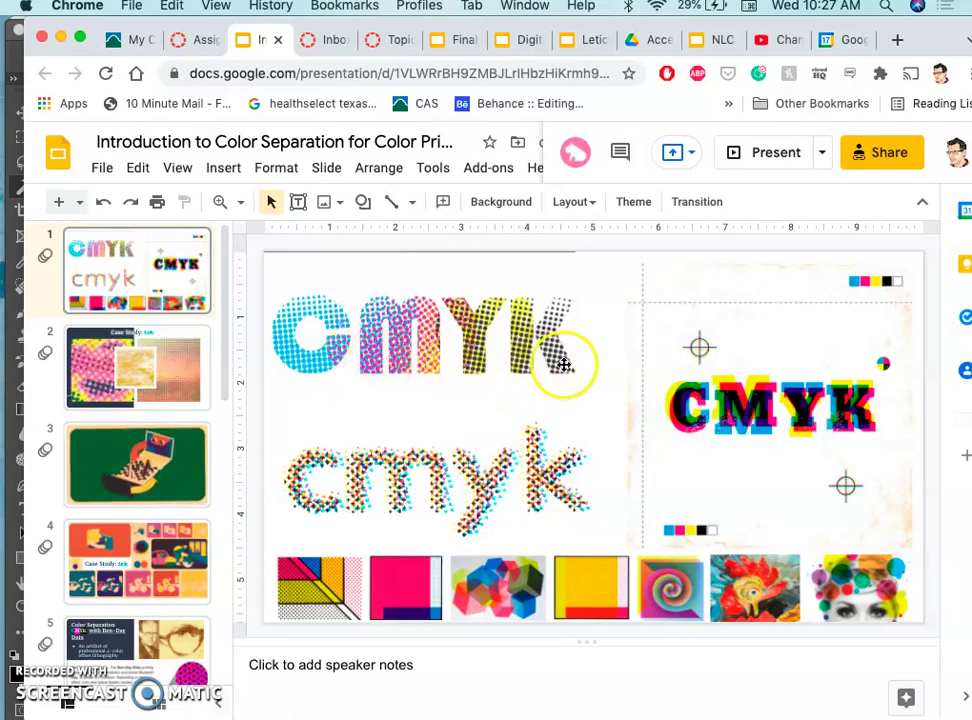
pyautogui.press('Down')
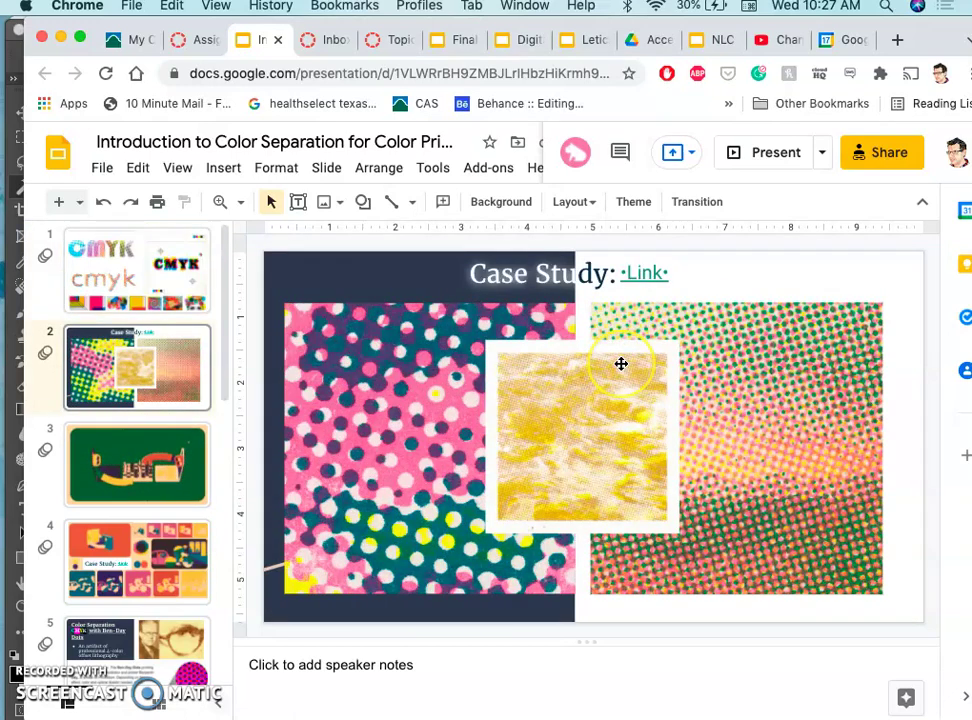
pyautogui.press('Up')
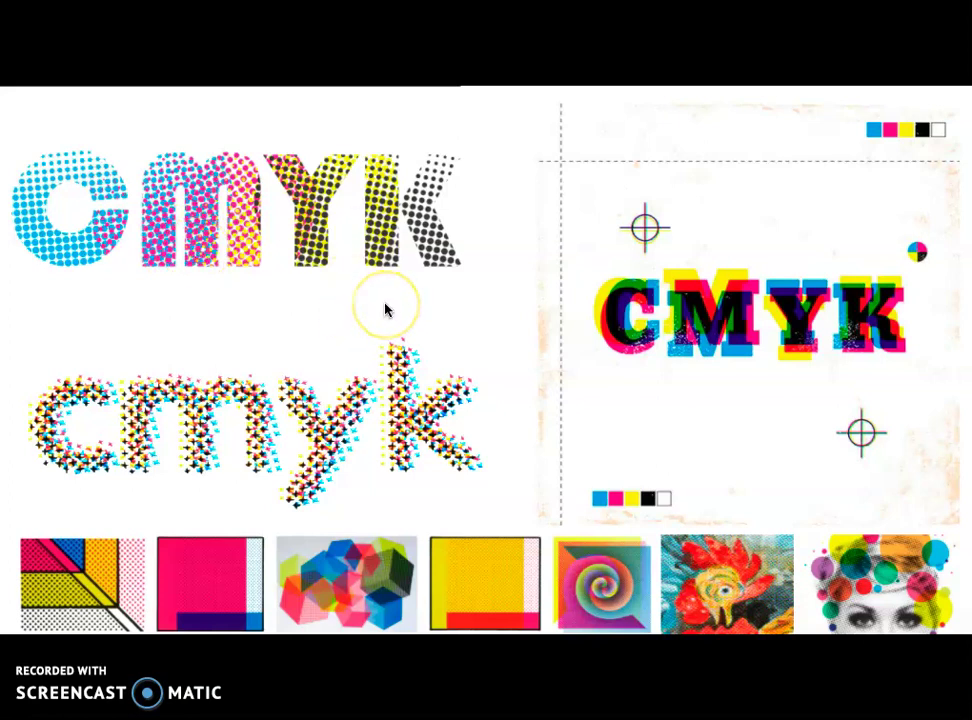
# - Open the case study slide's link to the Behance screen printing loops project
pyautogui.click(386, 310)
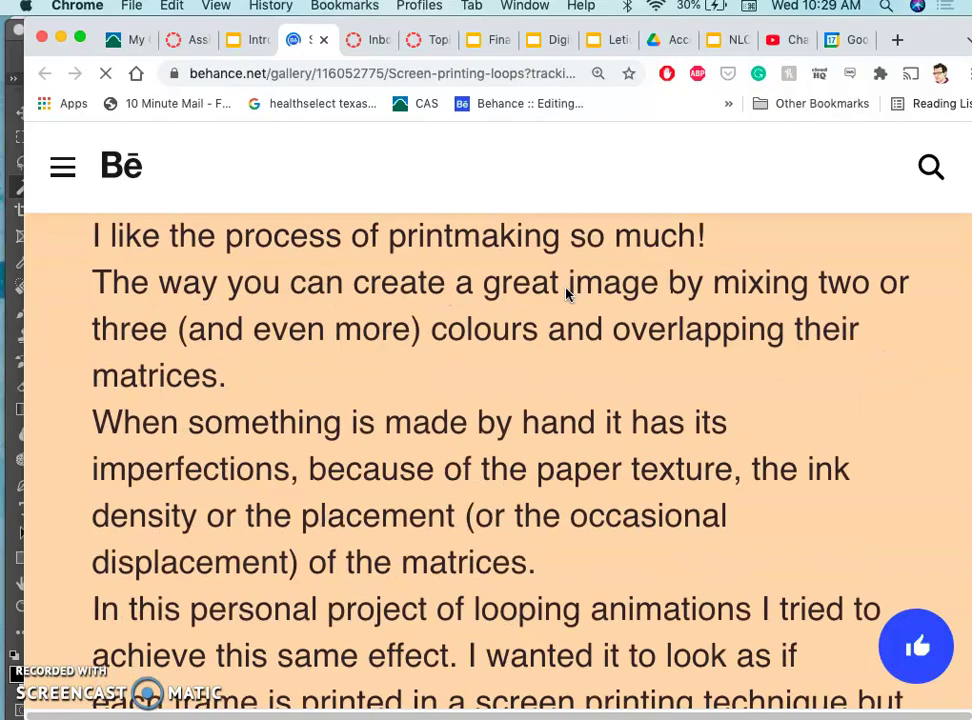
# - Scroll the Behance project back to the top and close its tab to return to the Case Study slide
pyautogui.scroll(10, 566, 294)
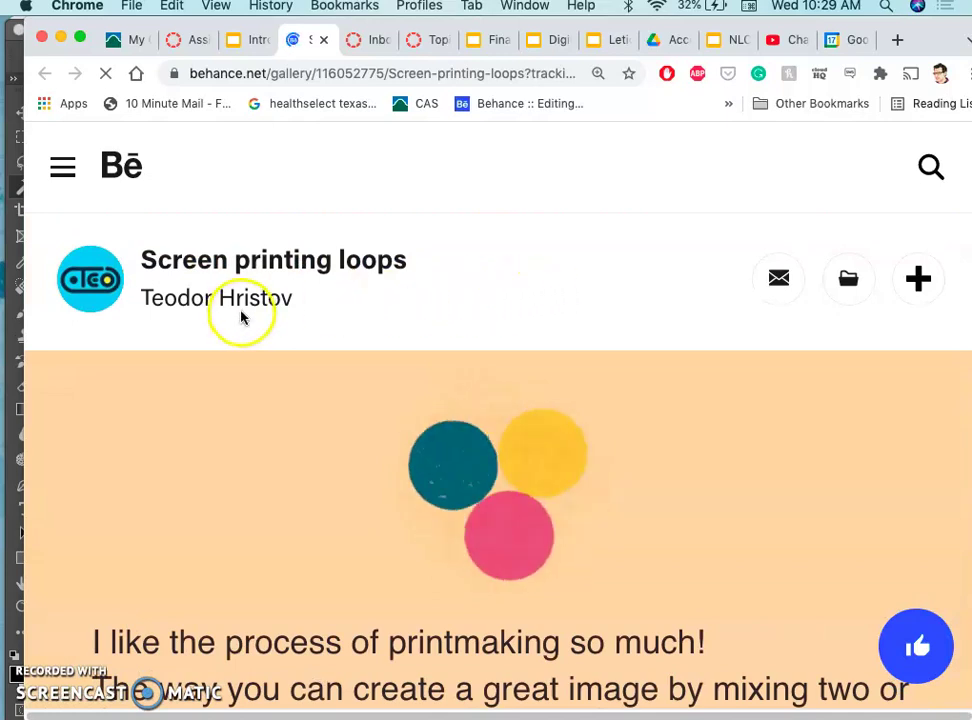
pyautogui.click(254, 40)
pyautogui.click(318, 40)
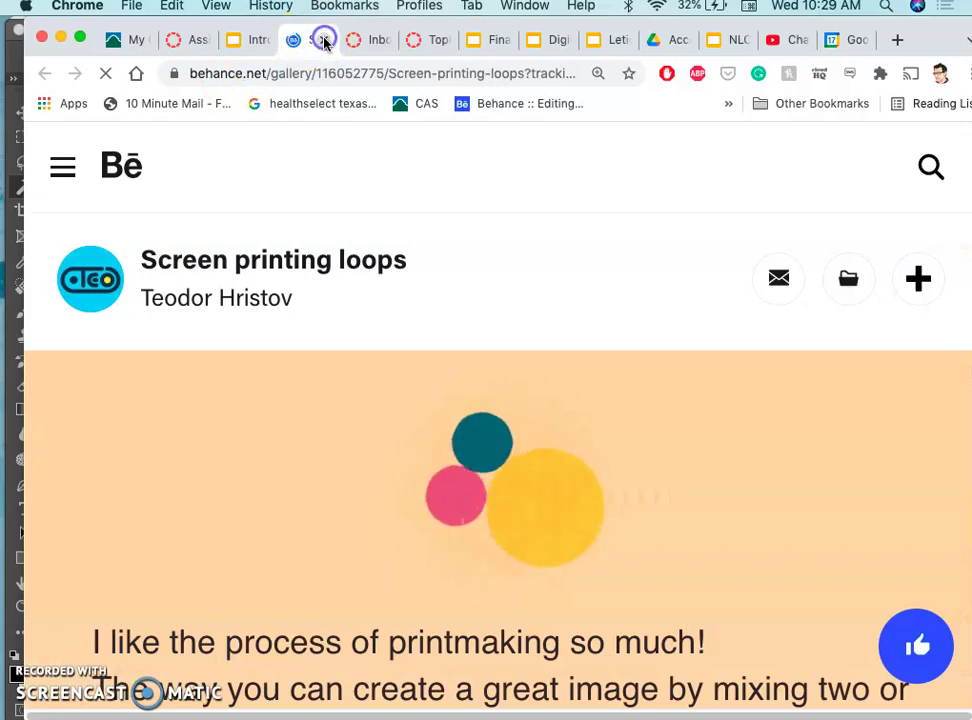
pyautogui.click(324, 40)
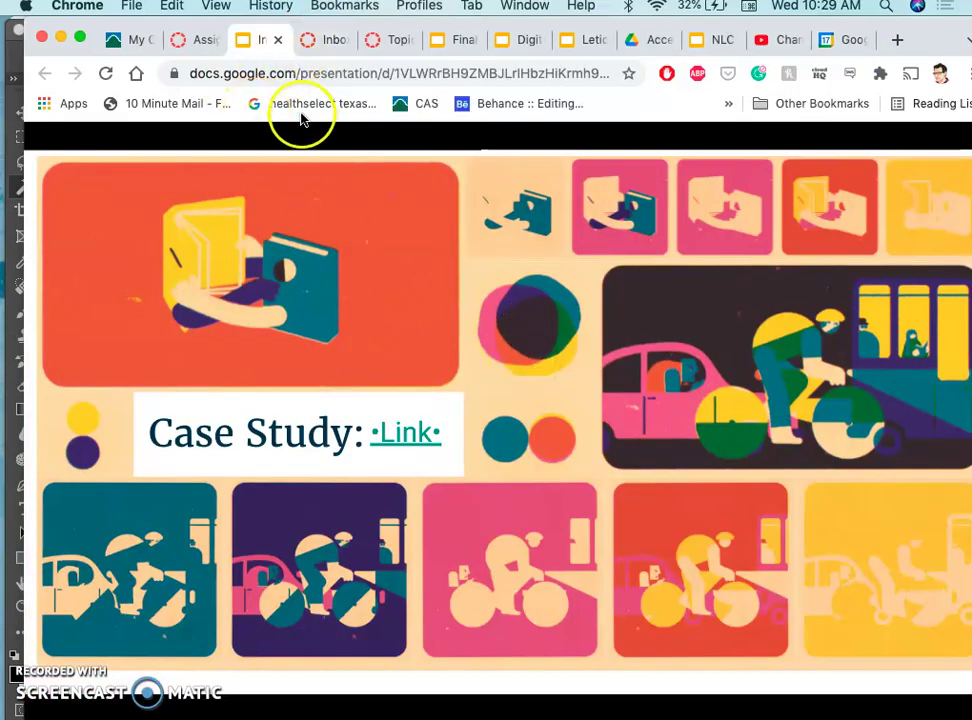
# - Check the Canvas assignments page, then return to the deck at the Ben-Day Dots slide
pyautogui.click(195, 40)
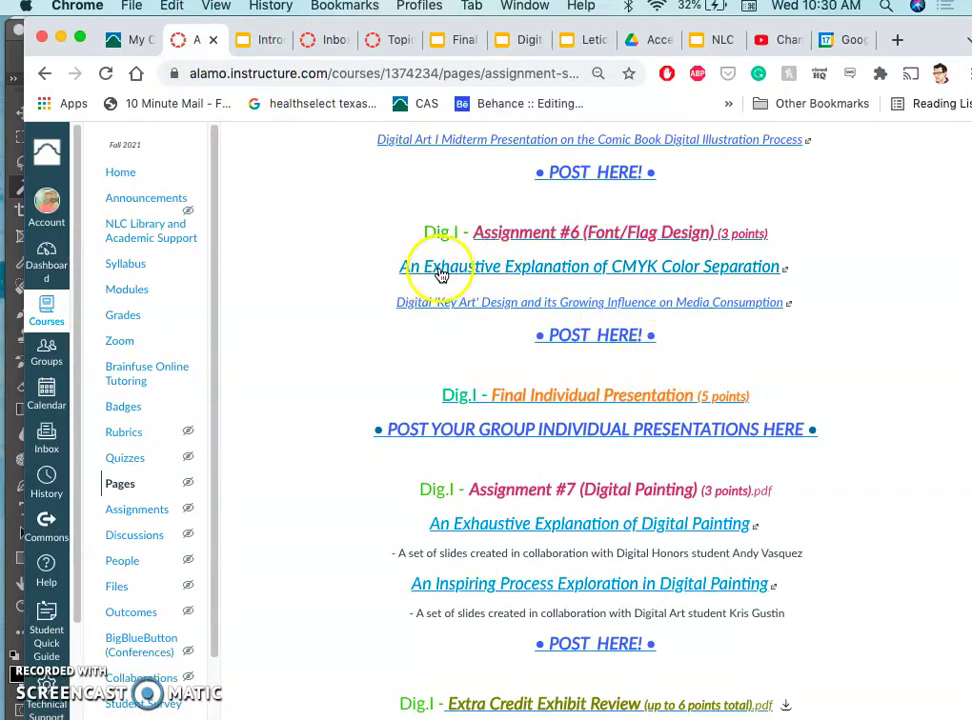
pyautogui.click(265, 40)
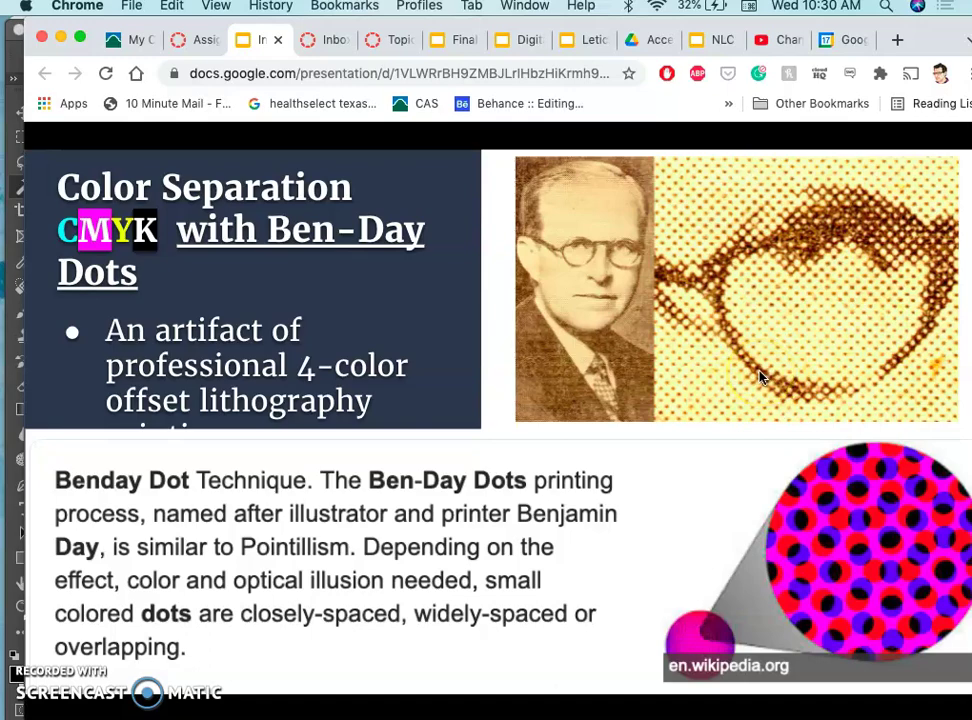
# - Advance to the slide comparing index process and 4-color process CMYK separations
pyautogui.press('Right')
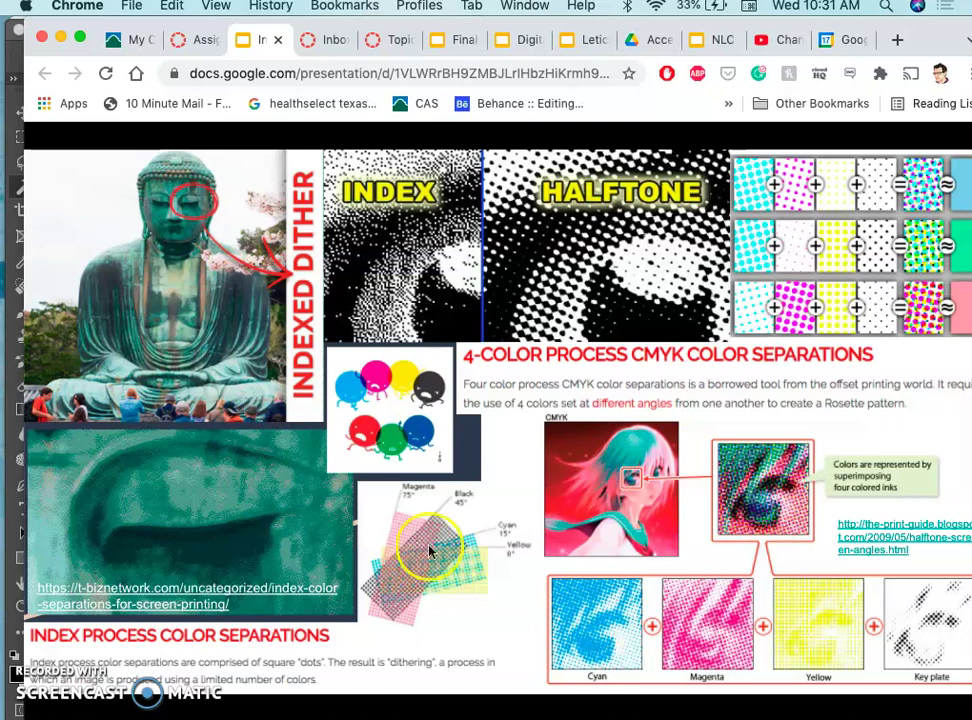
# - Advance through the two Wonder Woman halftone slides to the Spider-Verse halftone slide
pyautogui.click(506, 499)
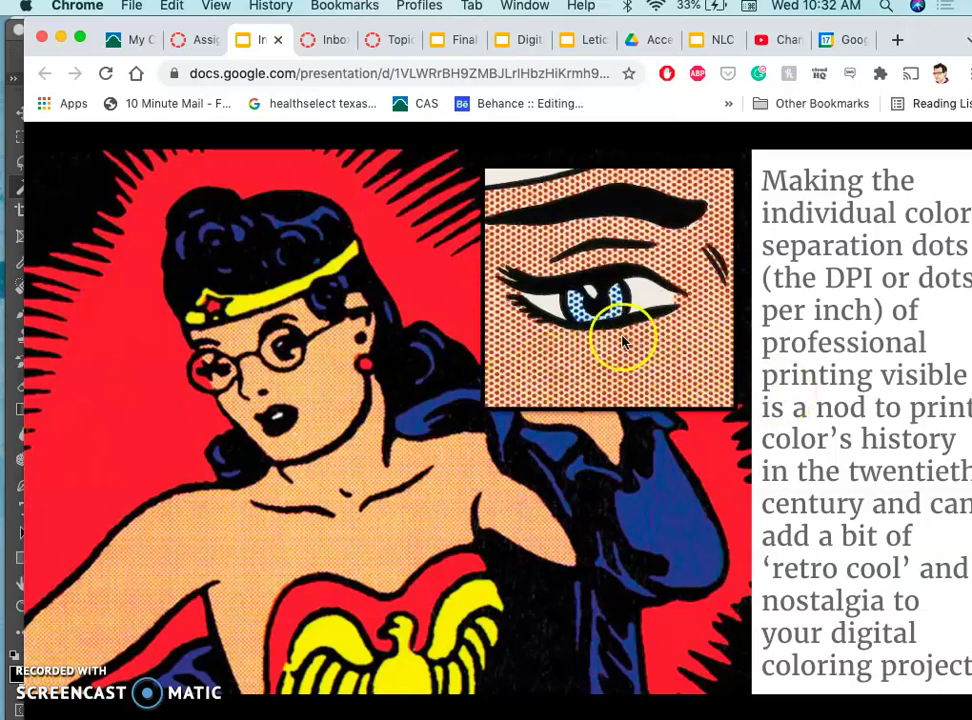
pyautogui.click(518, 528)
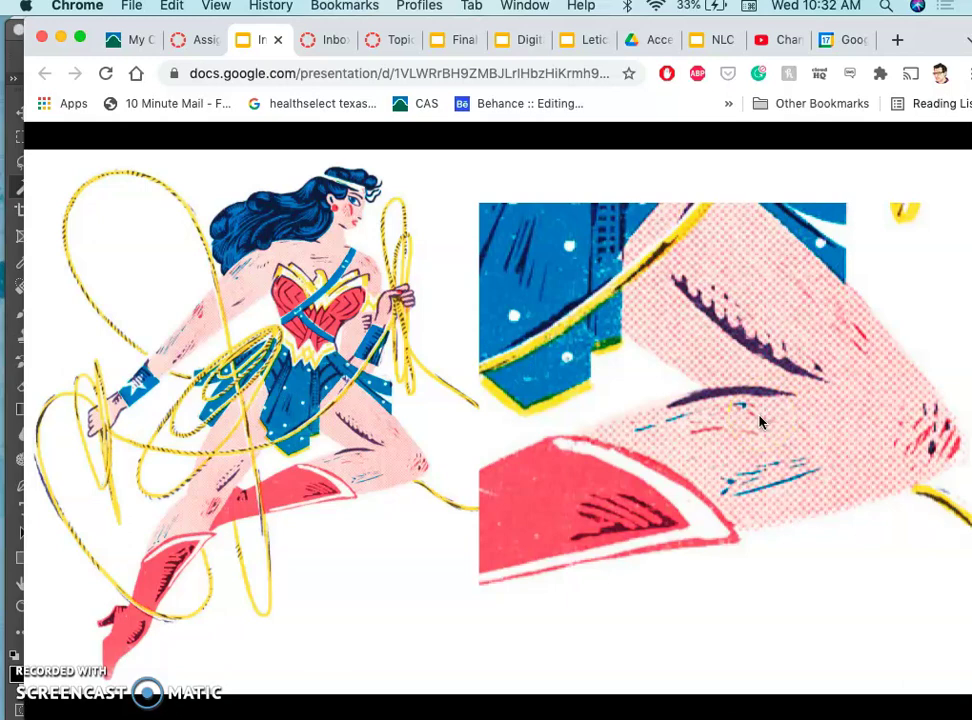
pyautogui.click(760, 422)
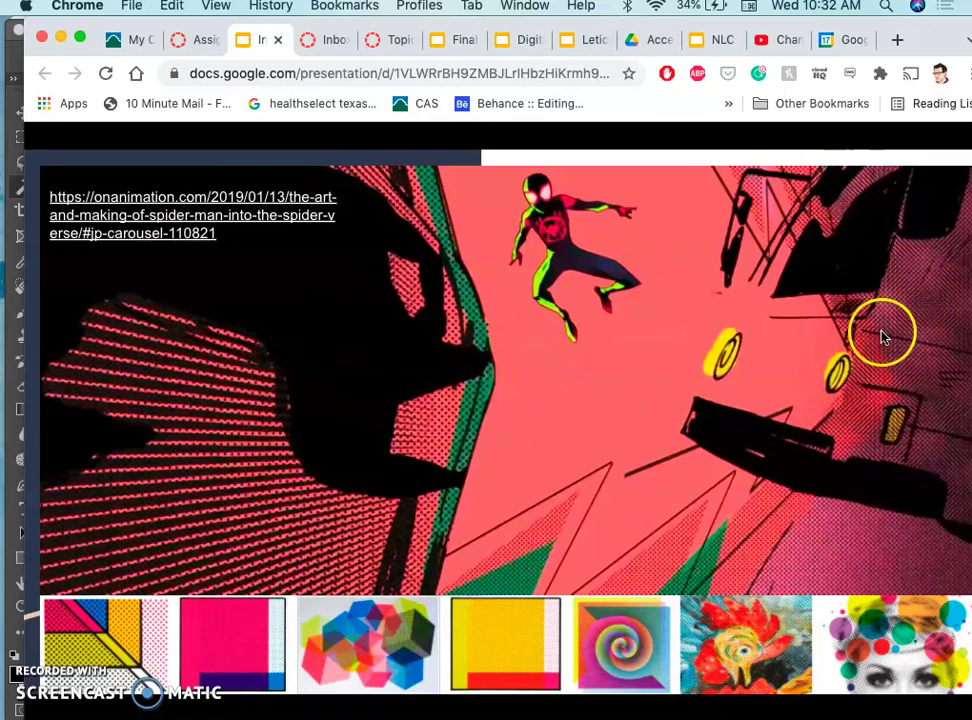
# - Advance to the slide of CMYK halftone dots with 105°, 90°, 75°, 45° and 0° screen angles
pyautogui.click(673, 393)
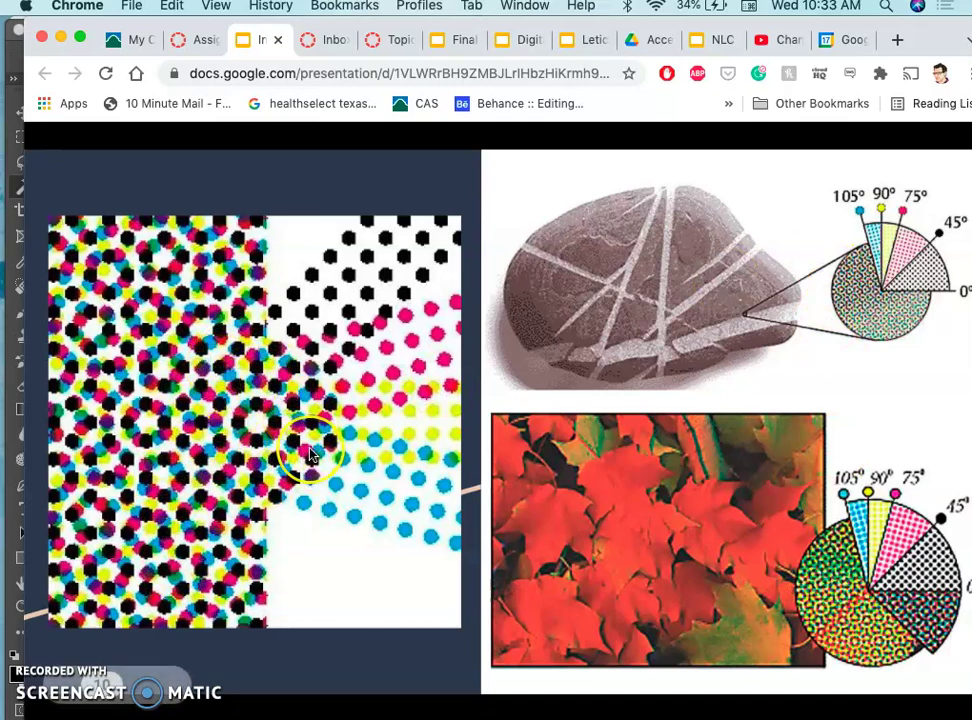
# - Skip past the comic halftone collage to the DIGITAL Coloring Primer lemon slide
pyautogui.press('Right')
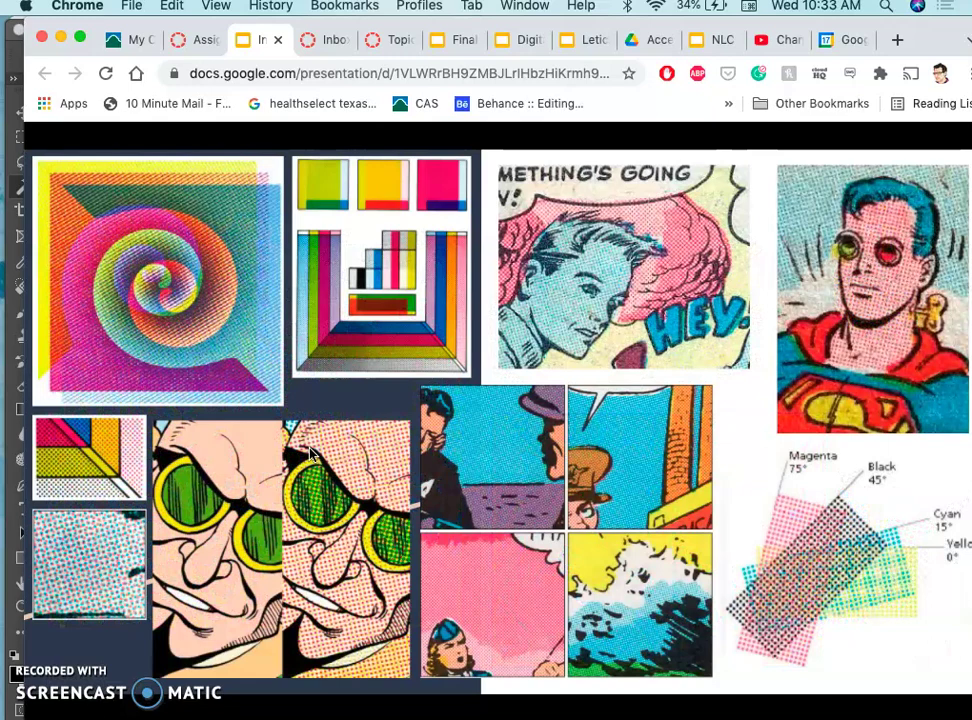
pyautogui.press('Right')
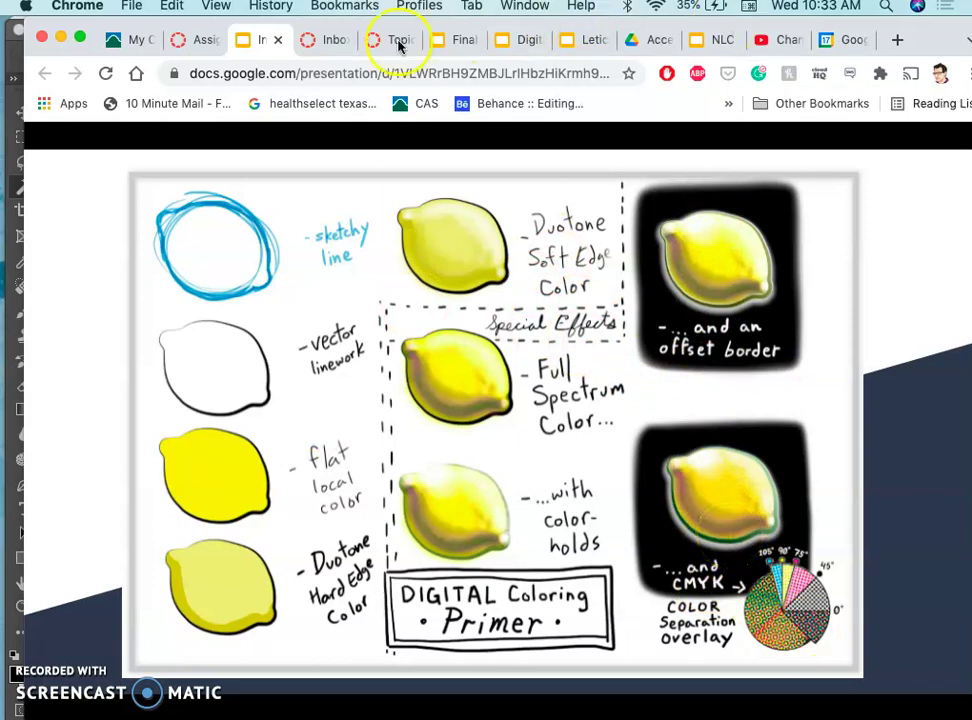
# - Hide the browser, zoom into the poster and inspect it with the halftone layer hidden
pyautogui.click(63, 37)
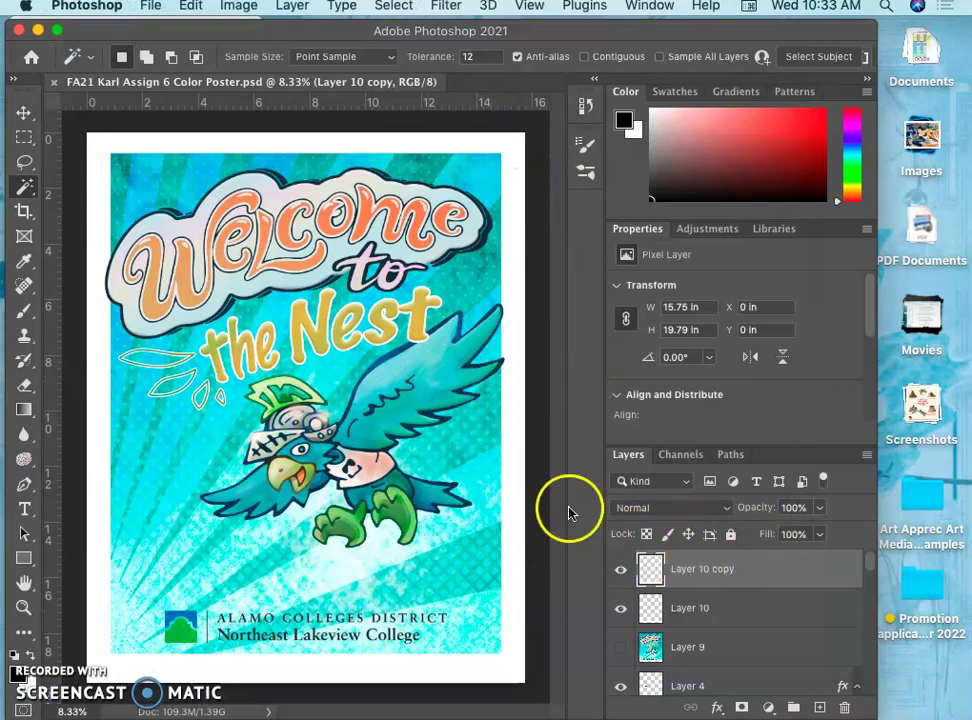
pyautogui.press('super+equal')
pyautogui.scroll(-5, 490, 440)
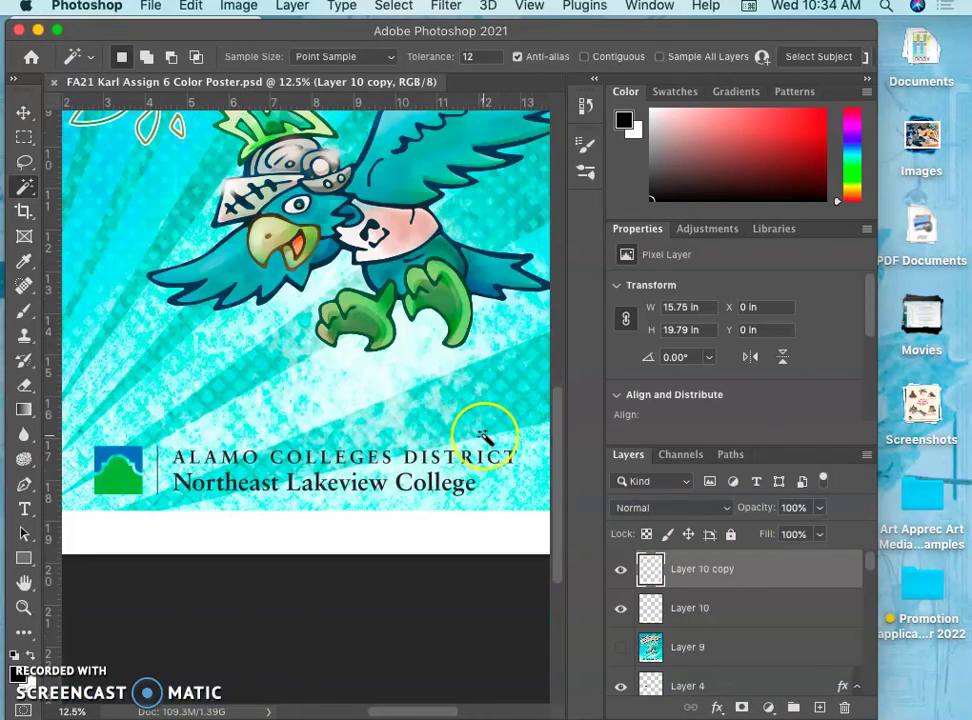
pyautogui.hscroll(5, 485, 436)
pyautogui.scroll(3, 449, 325)
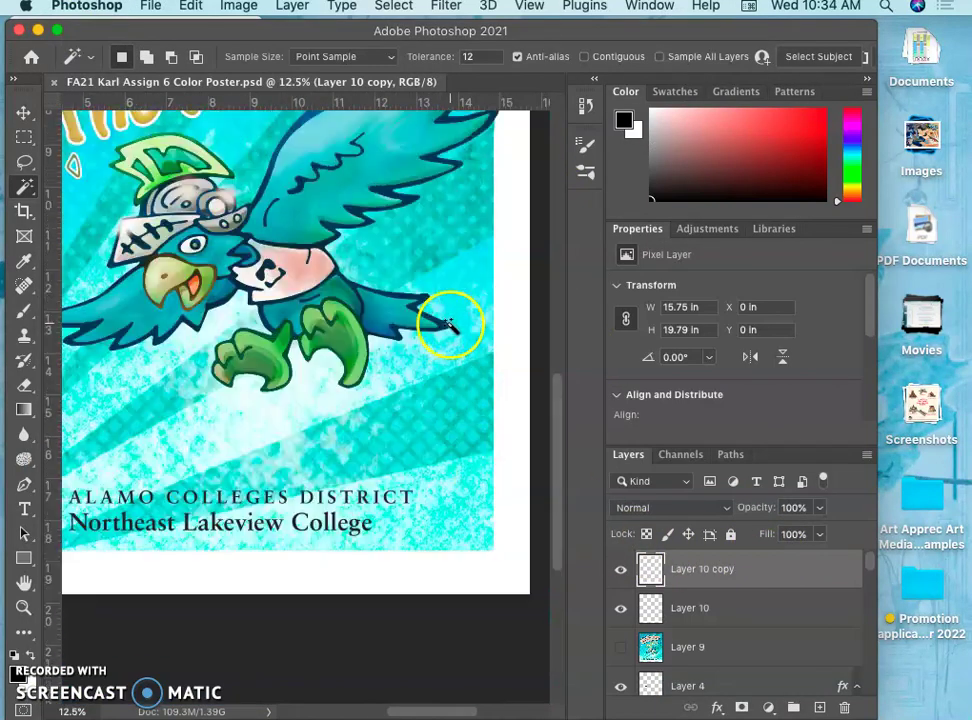
pyautogui.scroll(5, 455, 290)
pyautogui.scroll(-6, 777, 581)
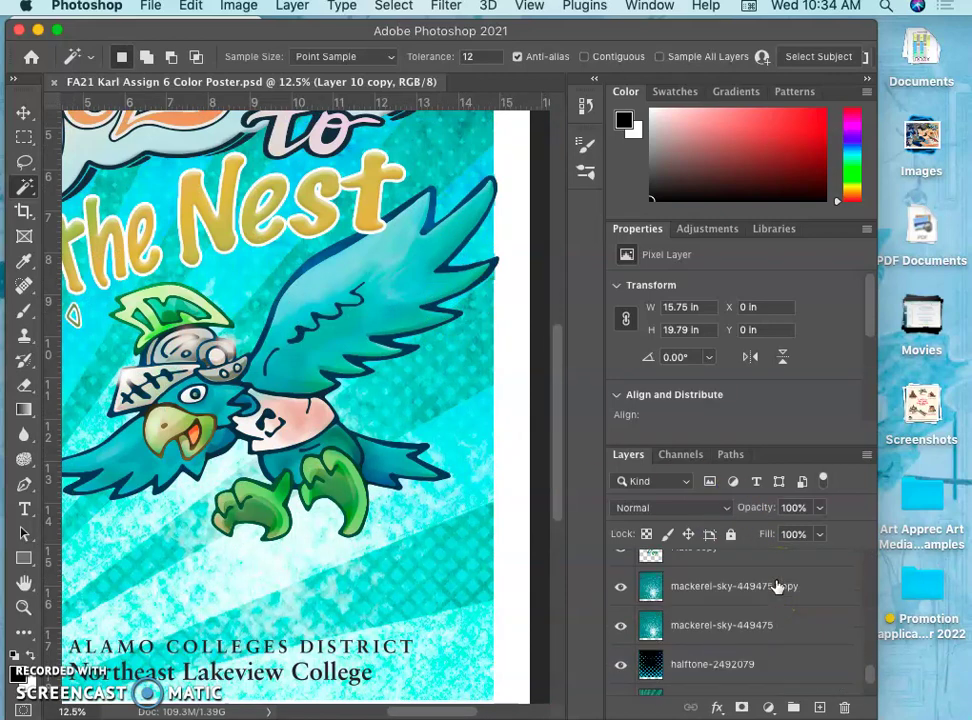
pyautogui.scroll(-3, 777, 586)
pyautogui.click(621, 560)
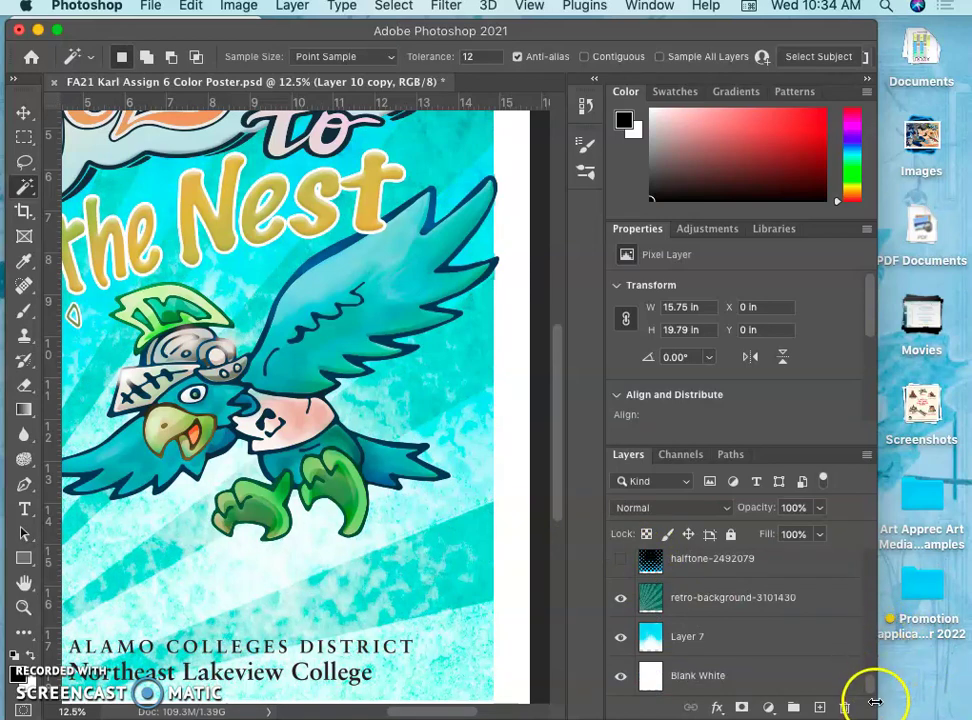
# - Enlarge the Photoshop window, fit the whole poster and show the halftone-2492079 layer
pyautogui.moveTo(875, 703); pyautogui.dragTo(968, 706)
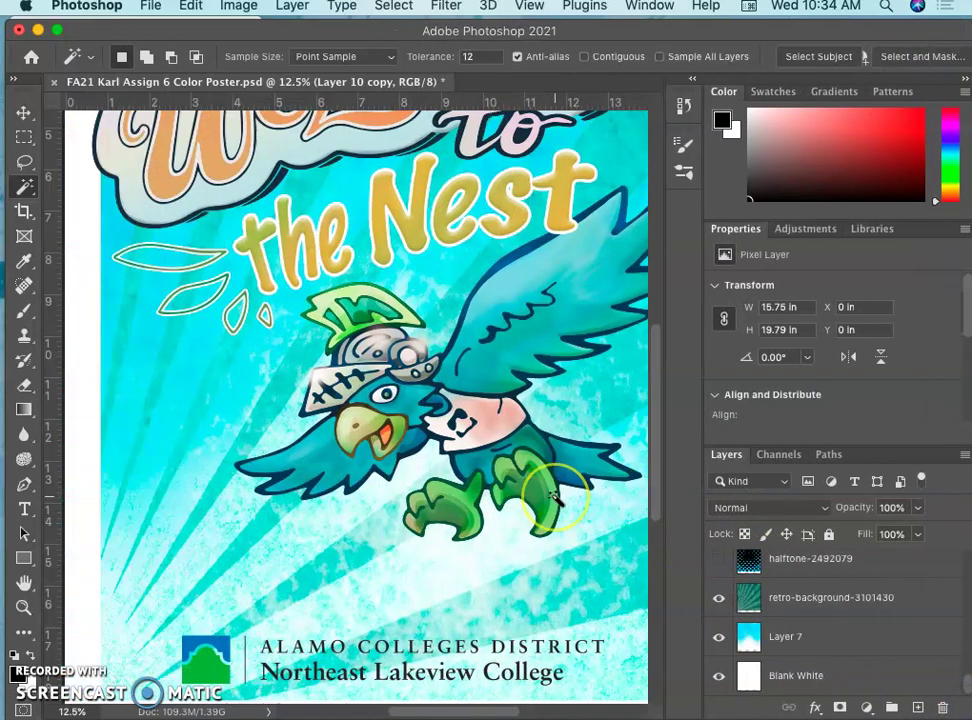
pyautogui.press('super+minus')
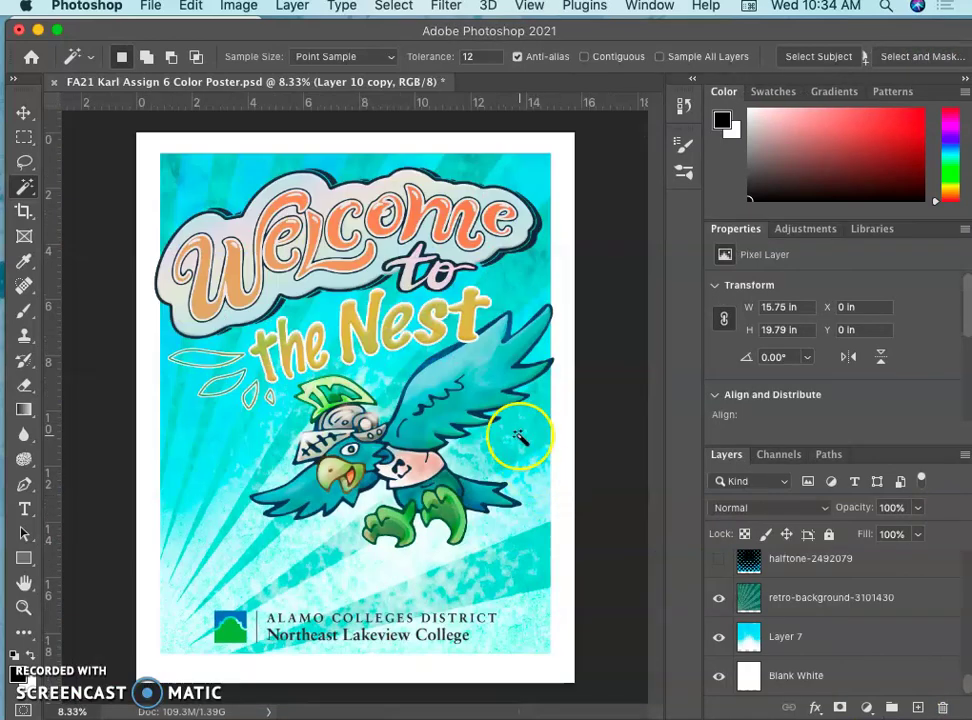
pyautogui.click(718, 559)
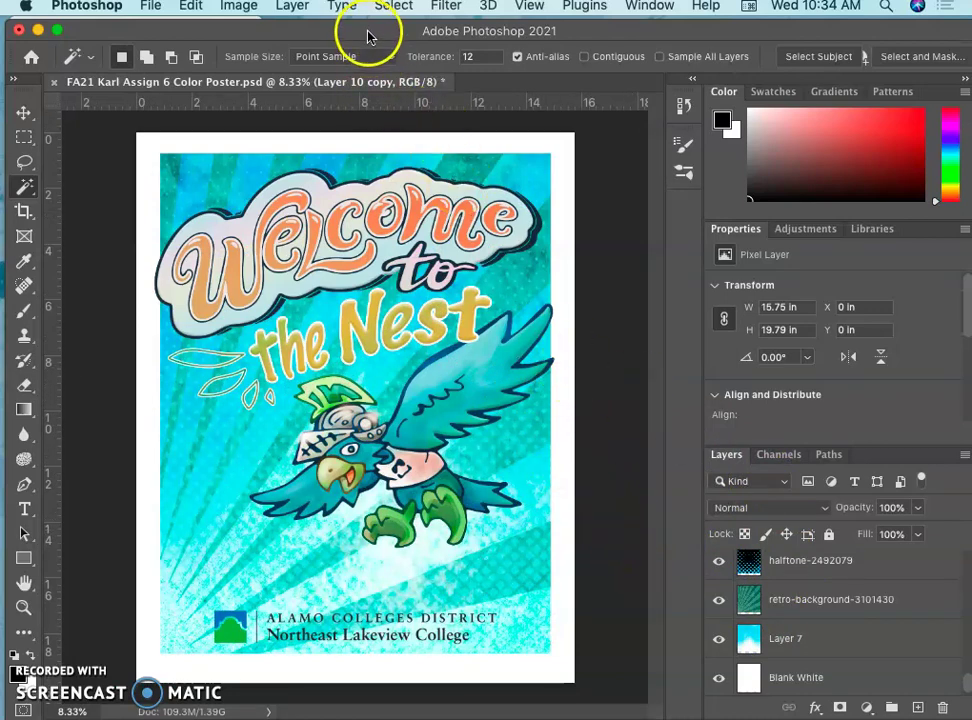
pyautogui.moveTo(369, 33); pyautogui.dragTo(378, 175)
# - Select the Color Poster JPEG in Finder, then go back to Photoshop and keep the layered poster open
pyautogui.click(393, 112)
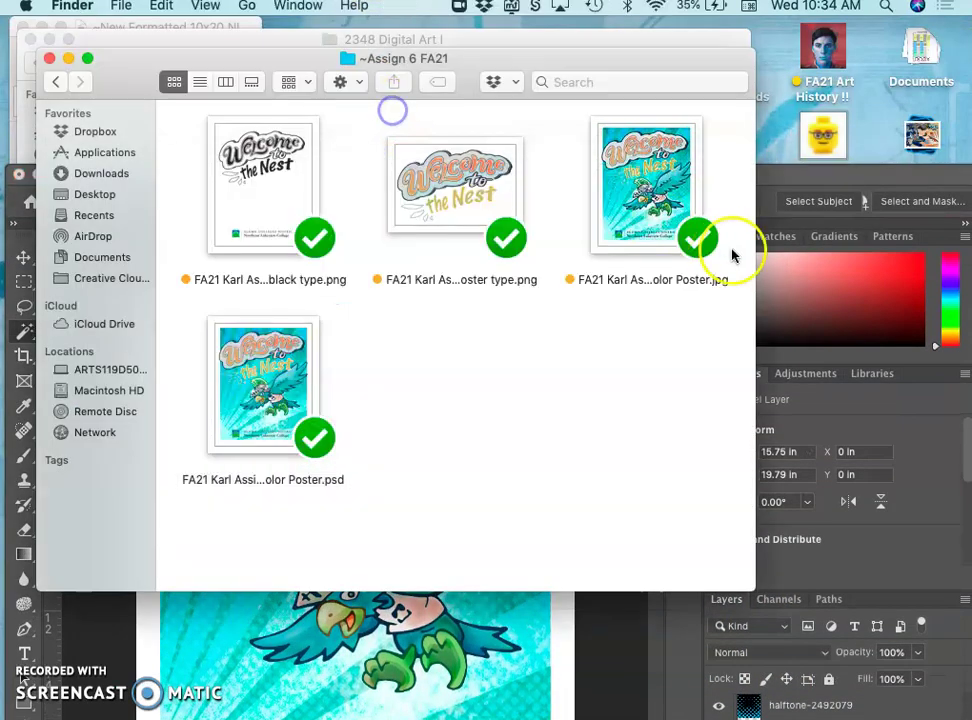
pyautogui.click(655, 183)
pyautogui.rightClick(655, 181)
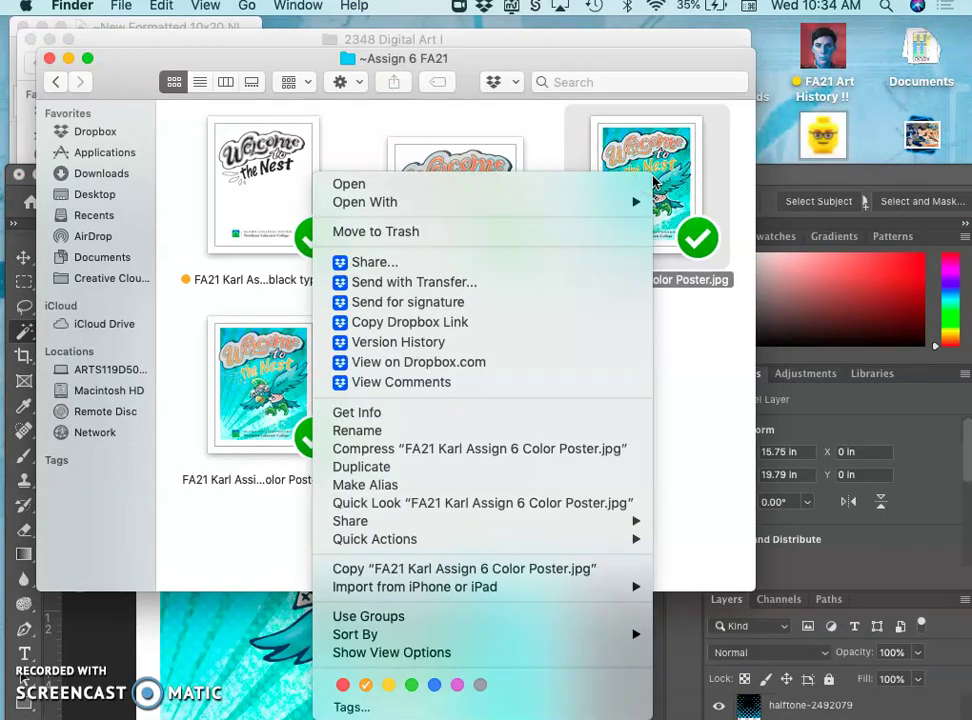
pyautogui.click(764, 170)
pyautogui.moveTo(764, 169); pyautogui.dragTo(767, 30)
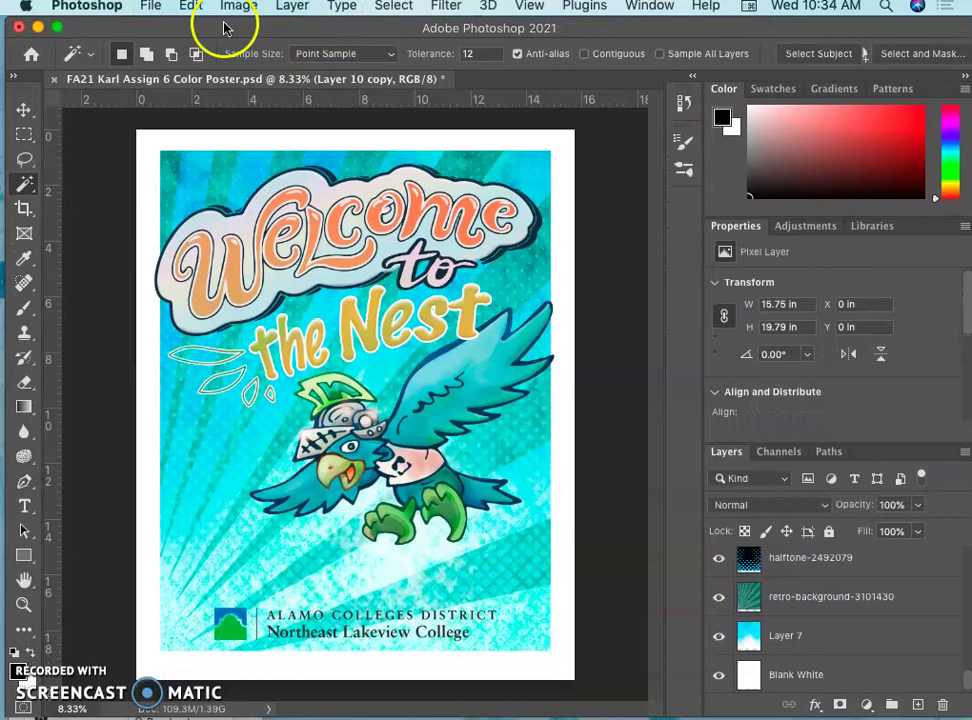
pyautogui.click(55, 80)
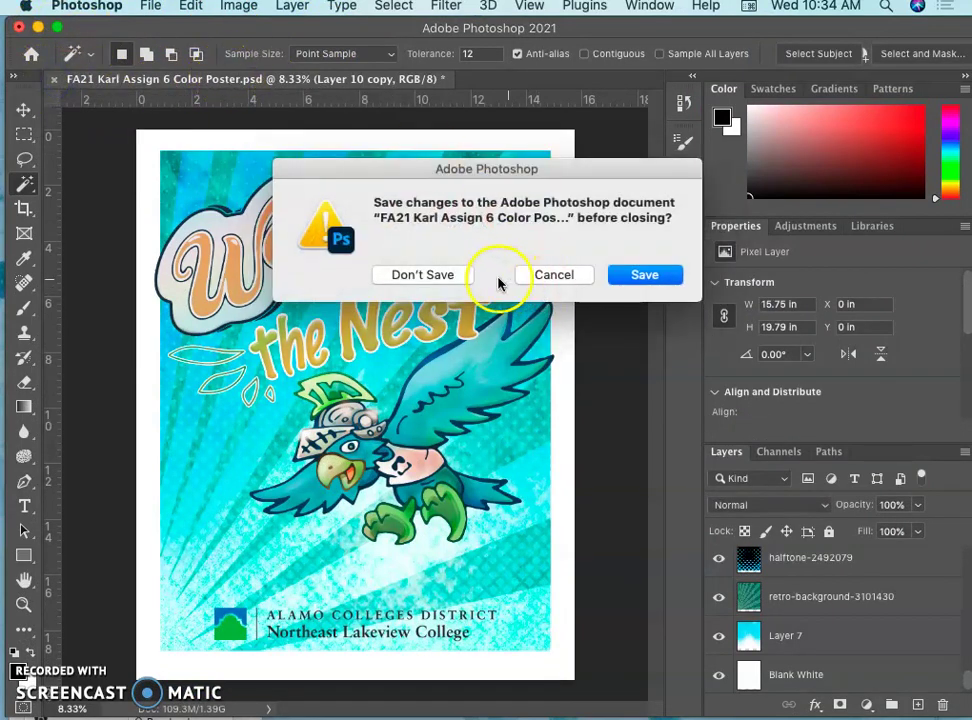
pyautogui.click(542, 275)
# - Open the Color Poster.jpg in Adobe Photoshop 2021 with Finder's Open With menu
pyautogui.moveTo(414, 33); pyautogui.dragTo(437, 160)
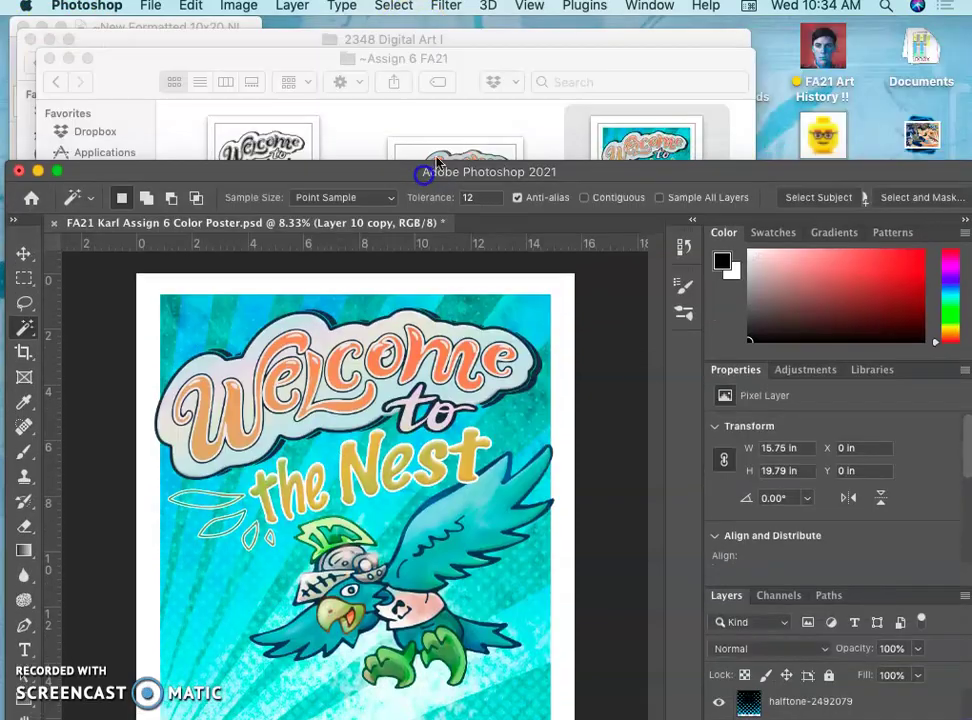
pyautogui.click(390, 100)
pyautogui.rightClick(648, 177)
pyautogui.moveTo(512, 202)
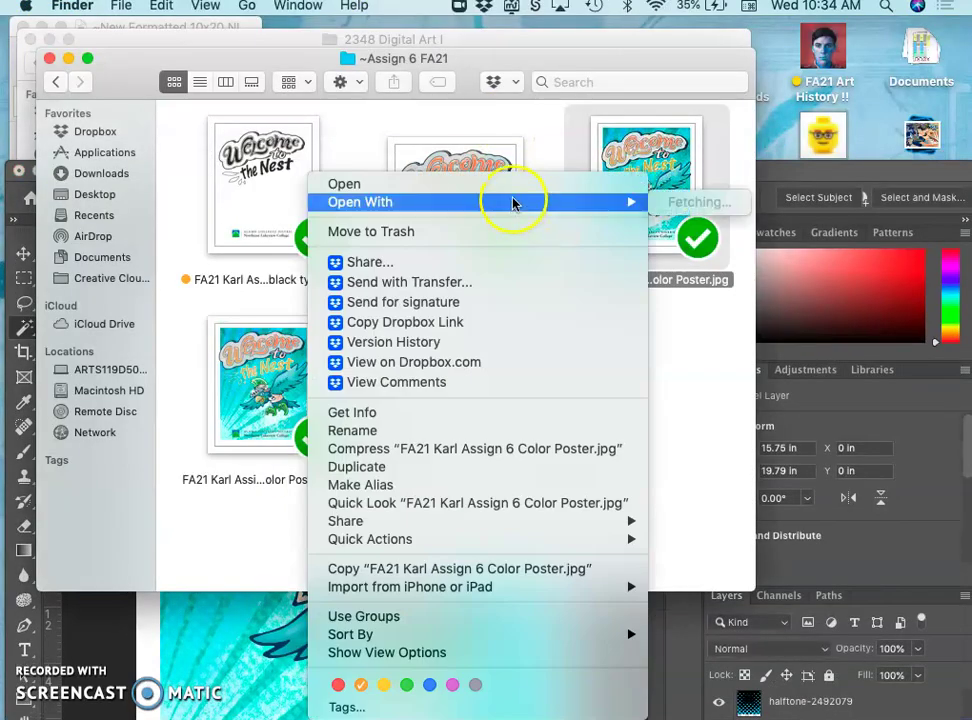
pyautogui.click(720, 211)
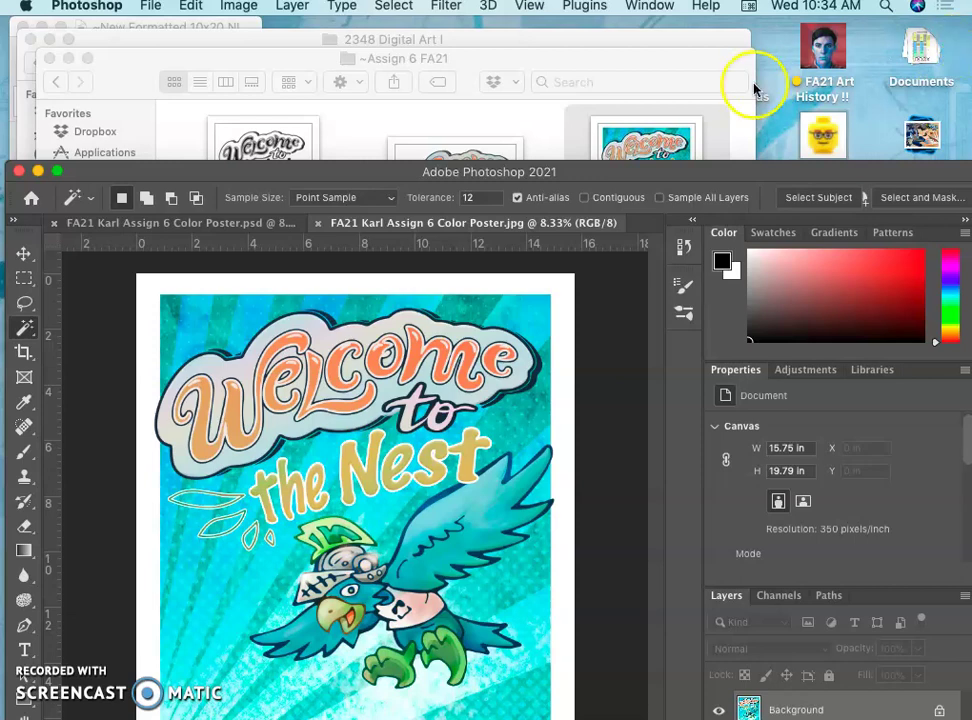
# - Save a copy of the poster JPEG with 'CMYK' prefixed to its name at JPEG quality 8
pyautogui.moveTo(651, 169); pyautogui.dragTo(661, 30)
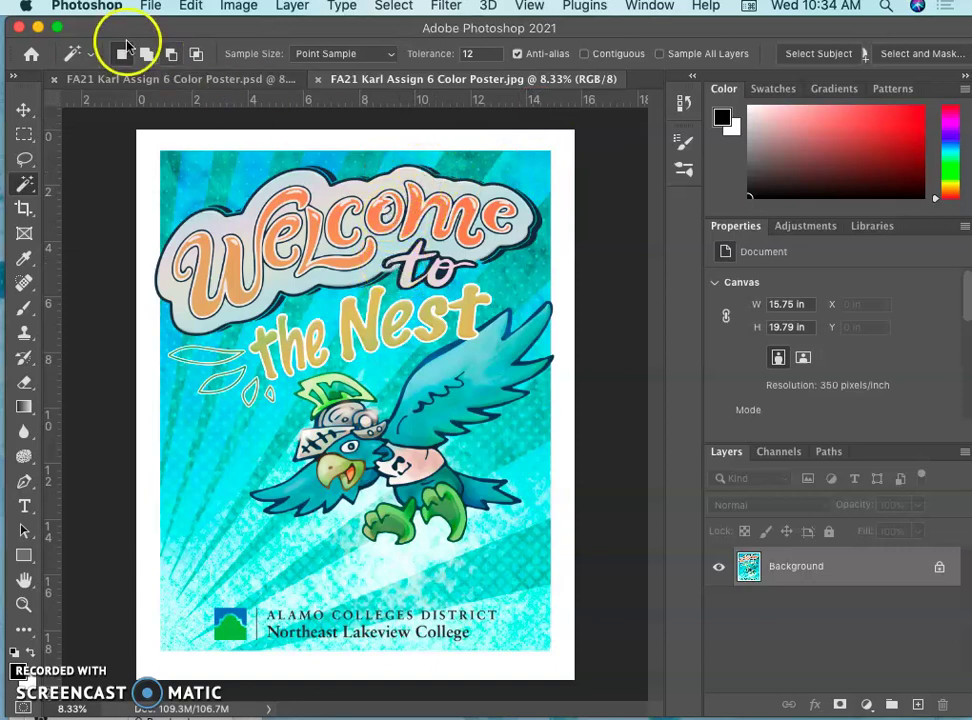
pyautogui.click(149, 8)
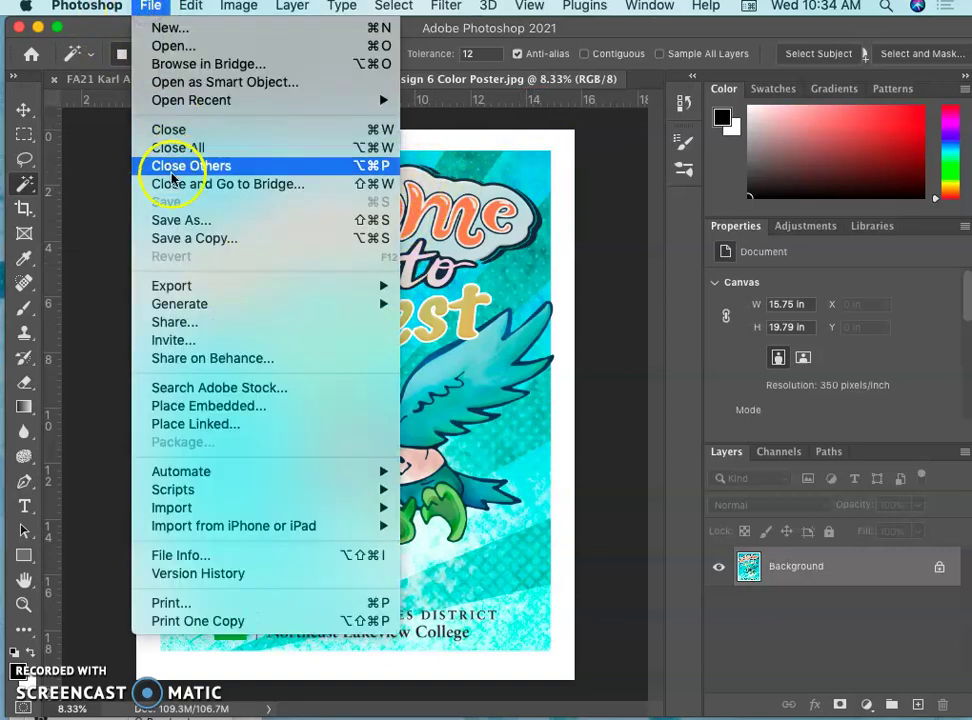
pyautogui.click(171, 240)
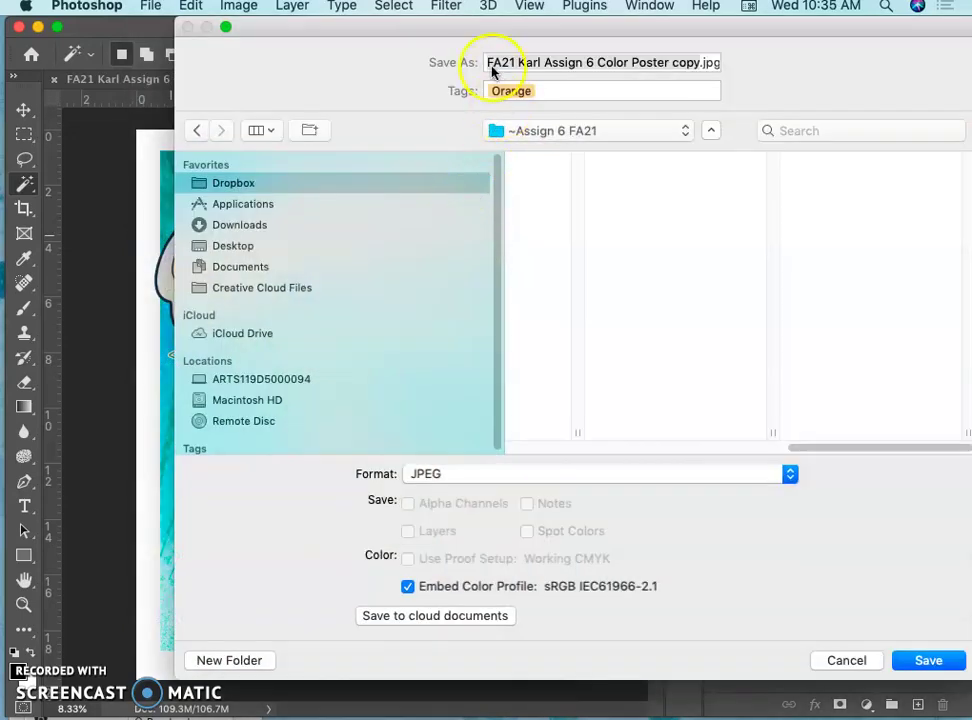
pyautogui.click(489, 62)
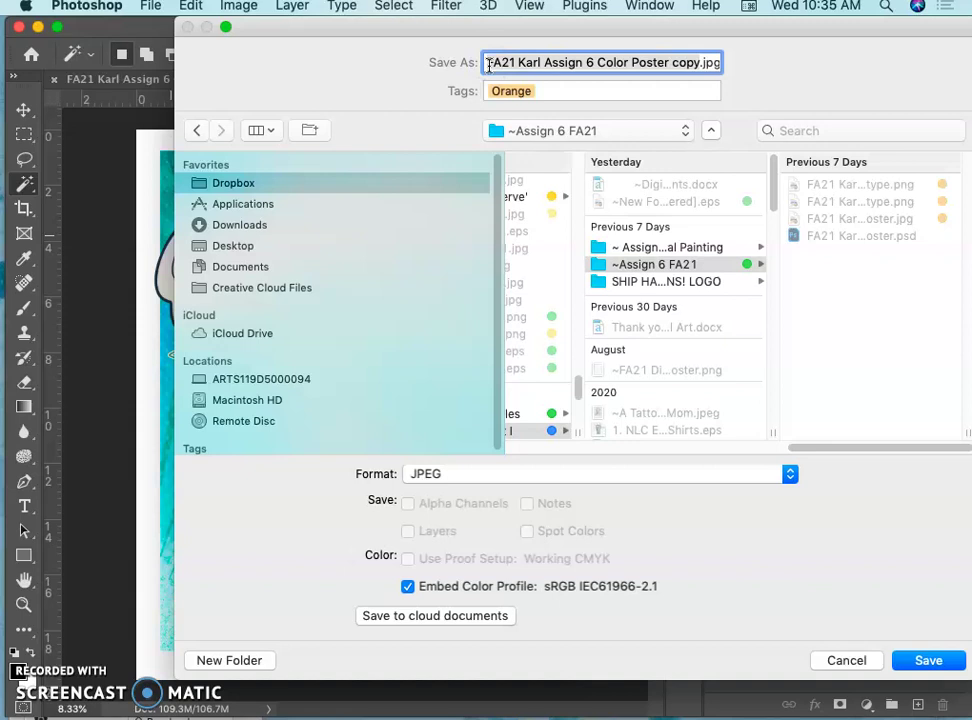
pyautogui.write('CMYK')
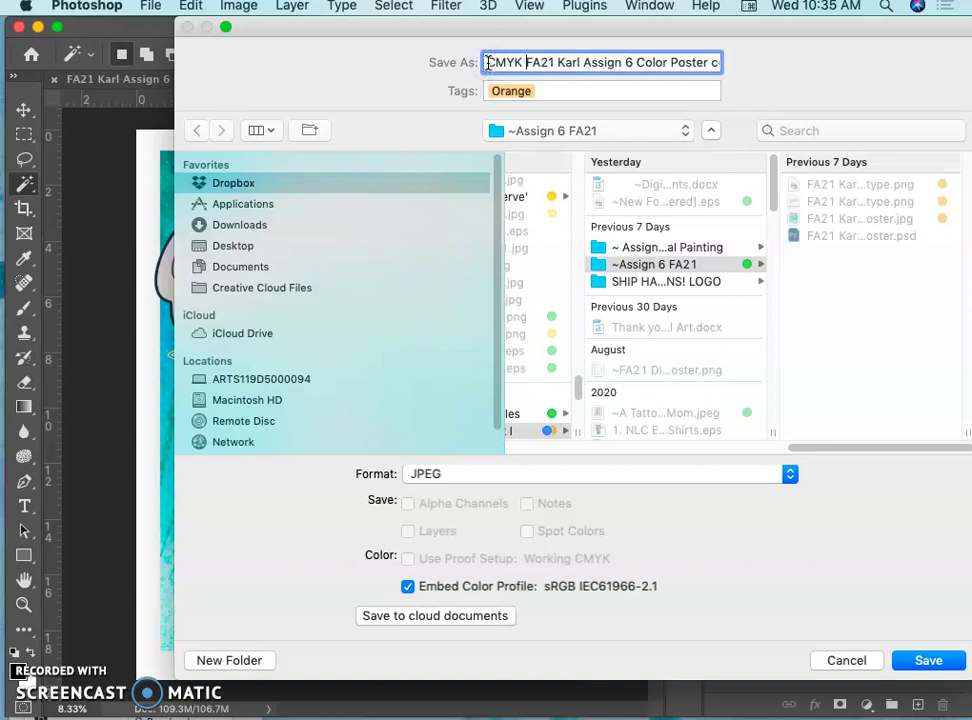
pyautogui.click(928, 660)
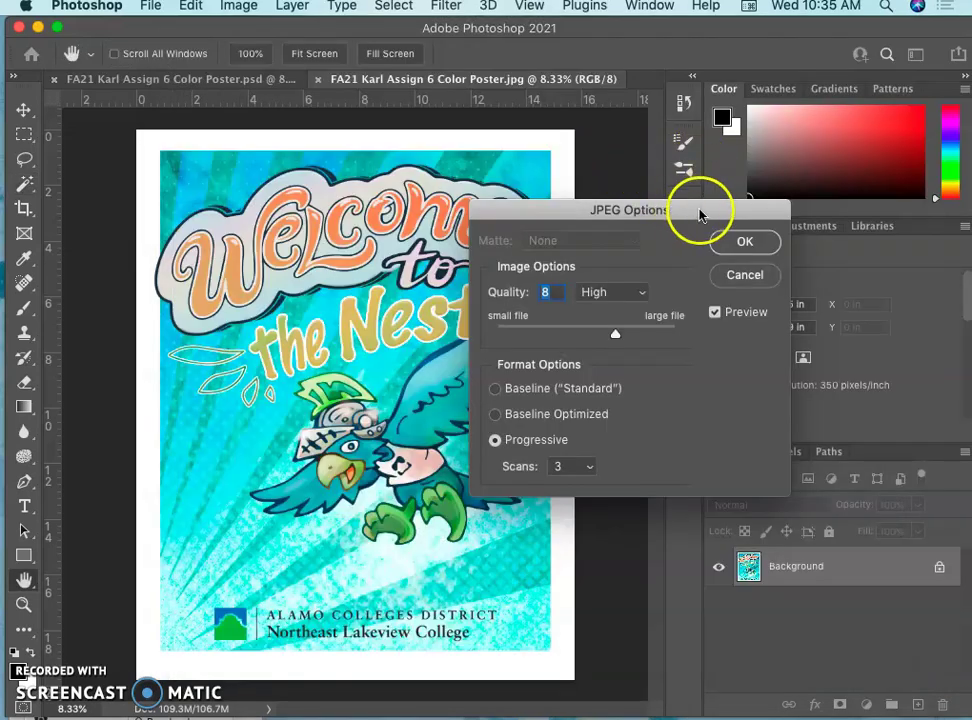
pyautogui.click(616, 337)
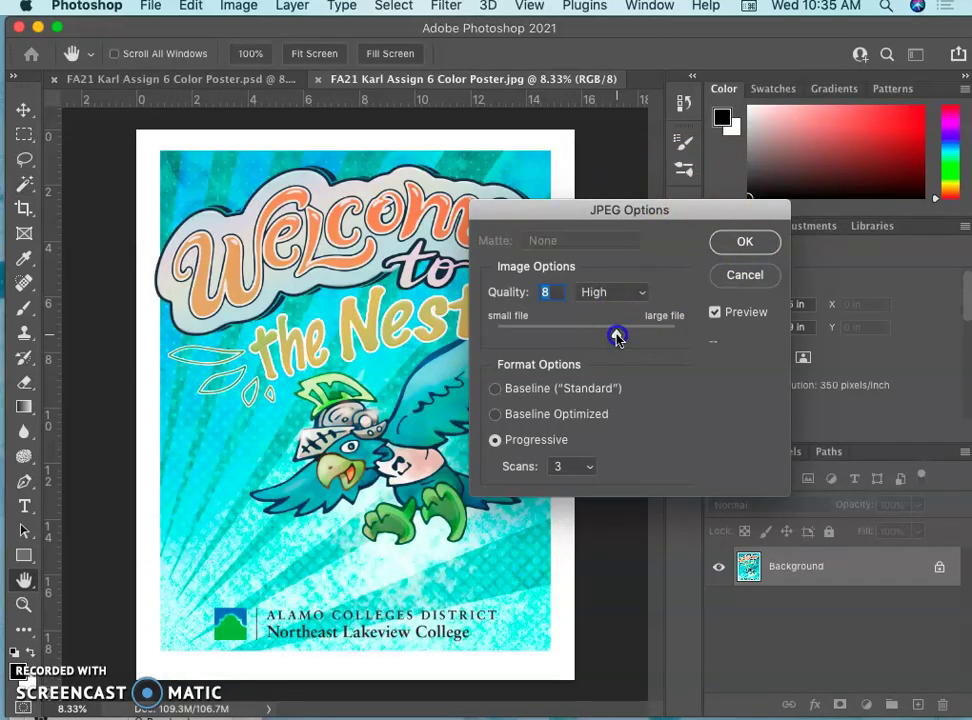
pyautogui.click(755, 243)
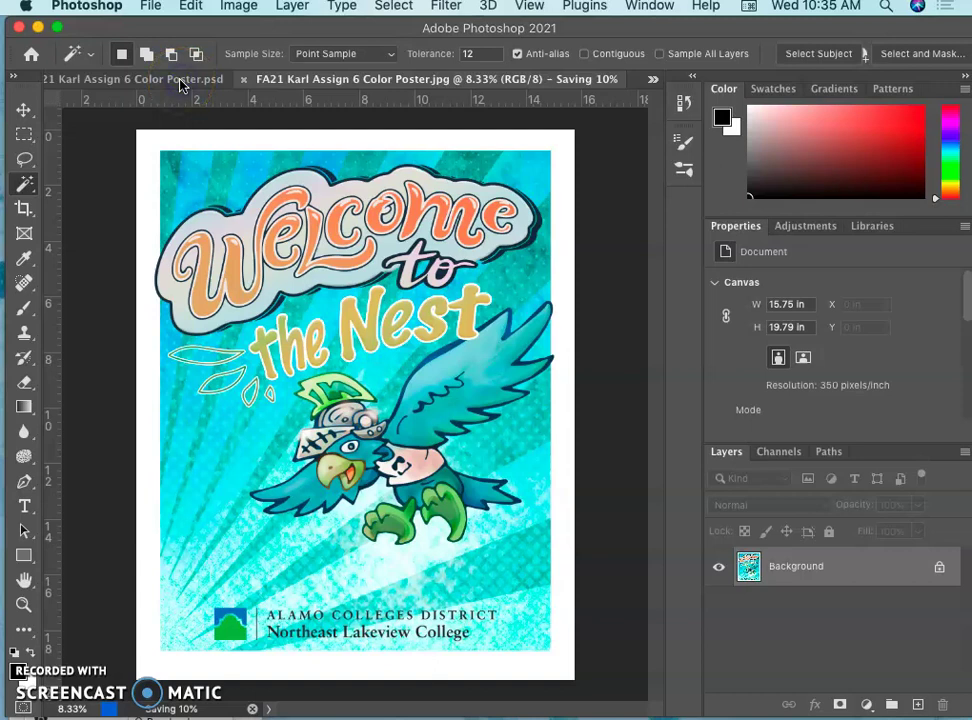
pyautogui.click(182, 85)
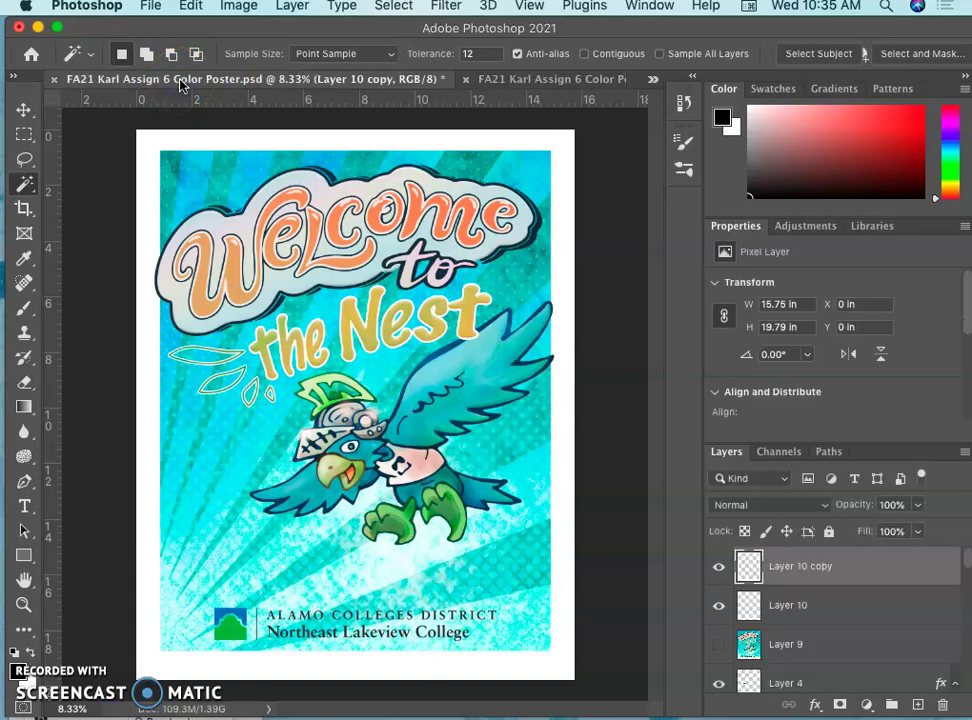
# - Close the layered poster PSD tab and choose Don't Save
pyautogui.click(54, 79)
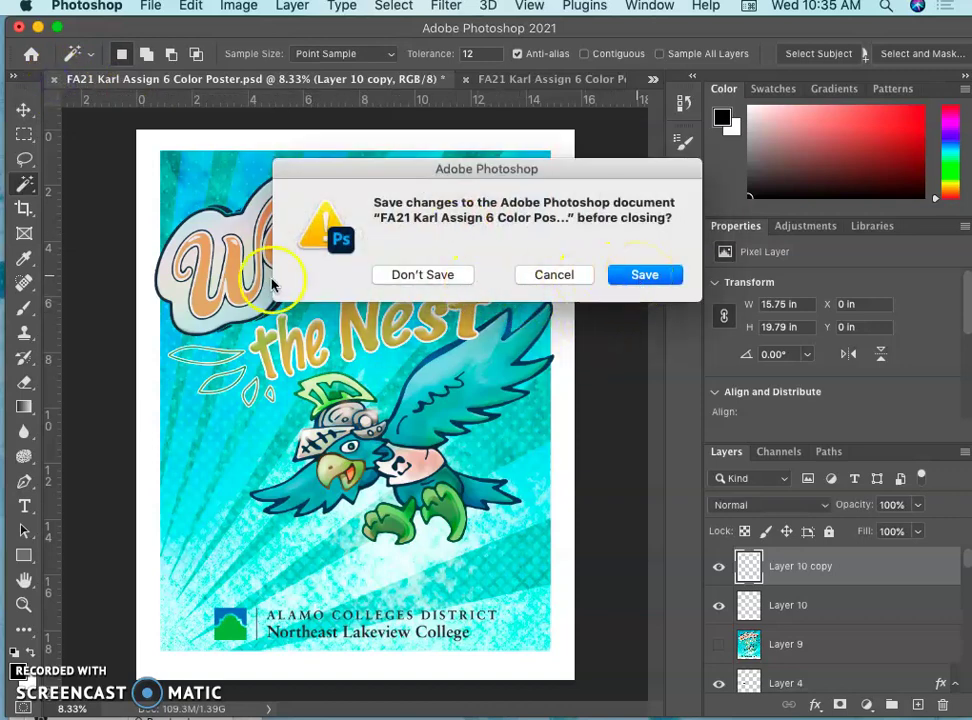
pyautogui.click(407, 282)
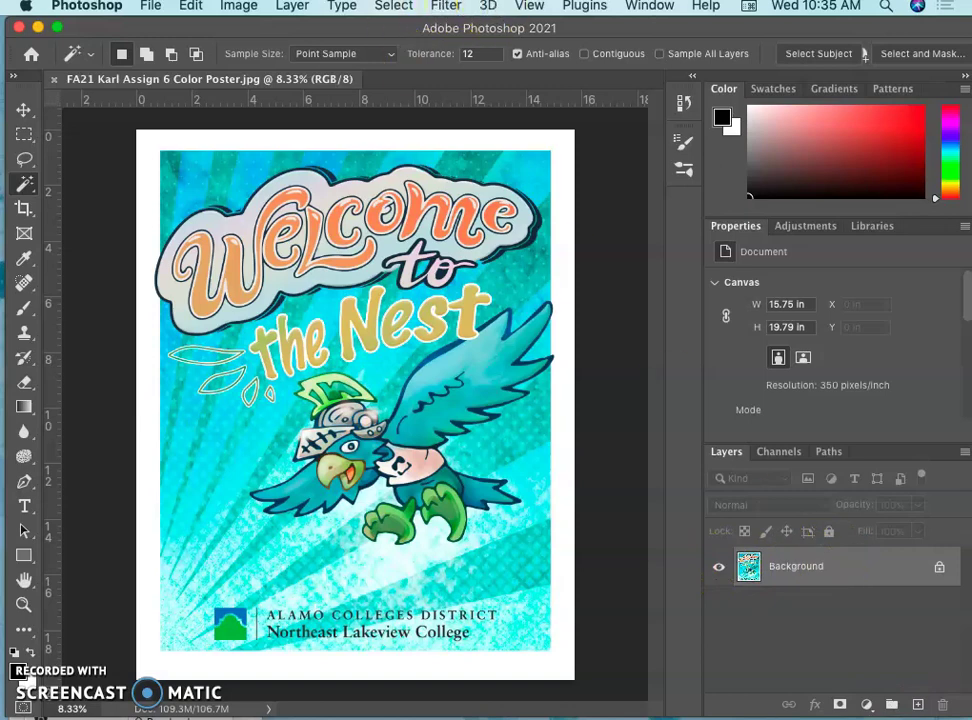
# - Open the Actions panel, enlarge it, and collapse the color, sepia and custom effects sets
pyautogui.click(644, 6)
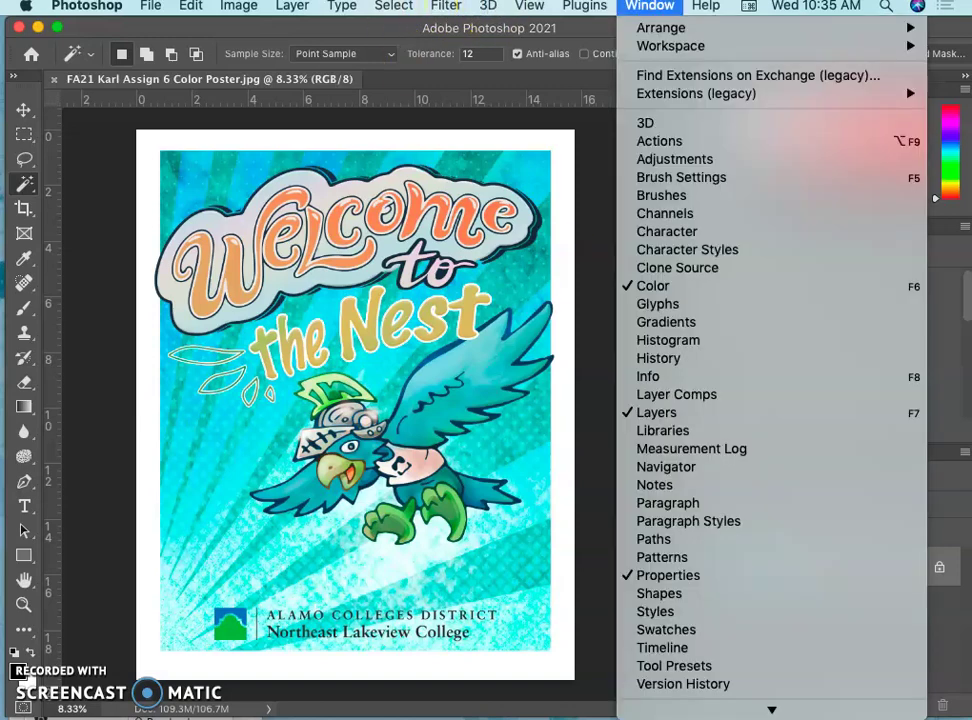
pyautogui.click(662, 139)
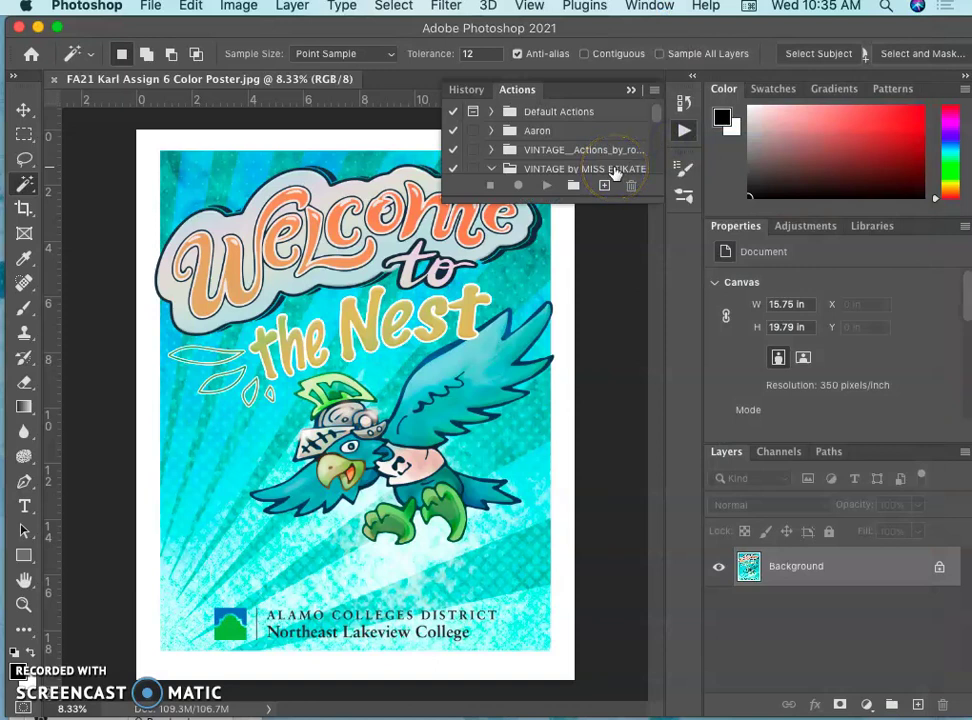
pyautogui.moveTo(651, 208); pyautogui.dragTo(664, 539)
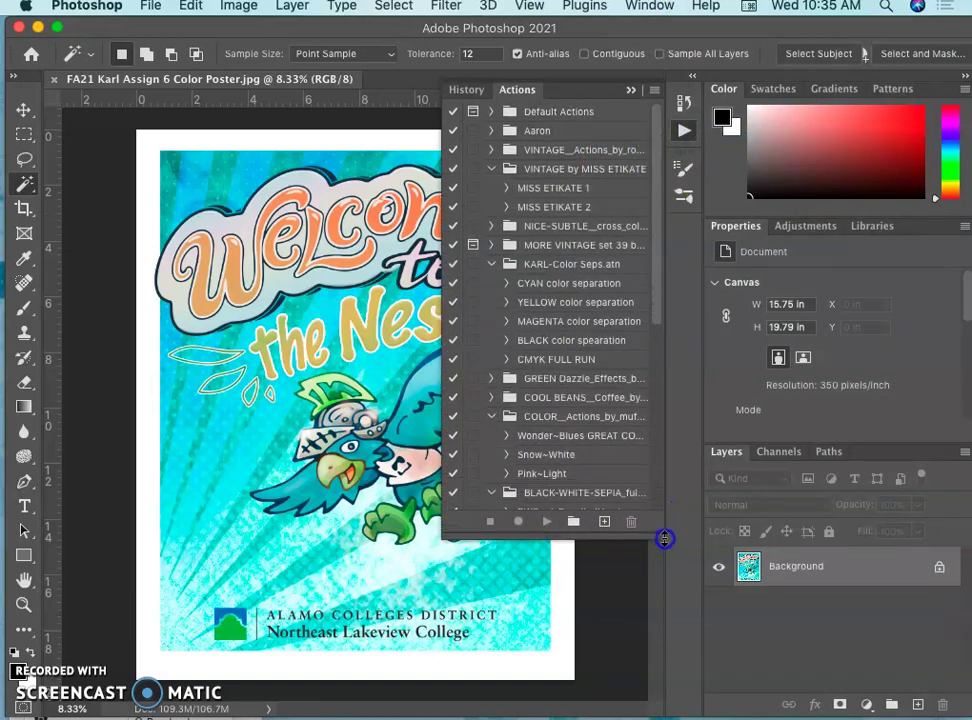
pyautogui.click(491, 416)
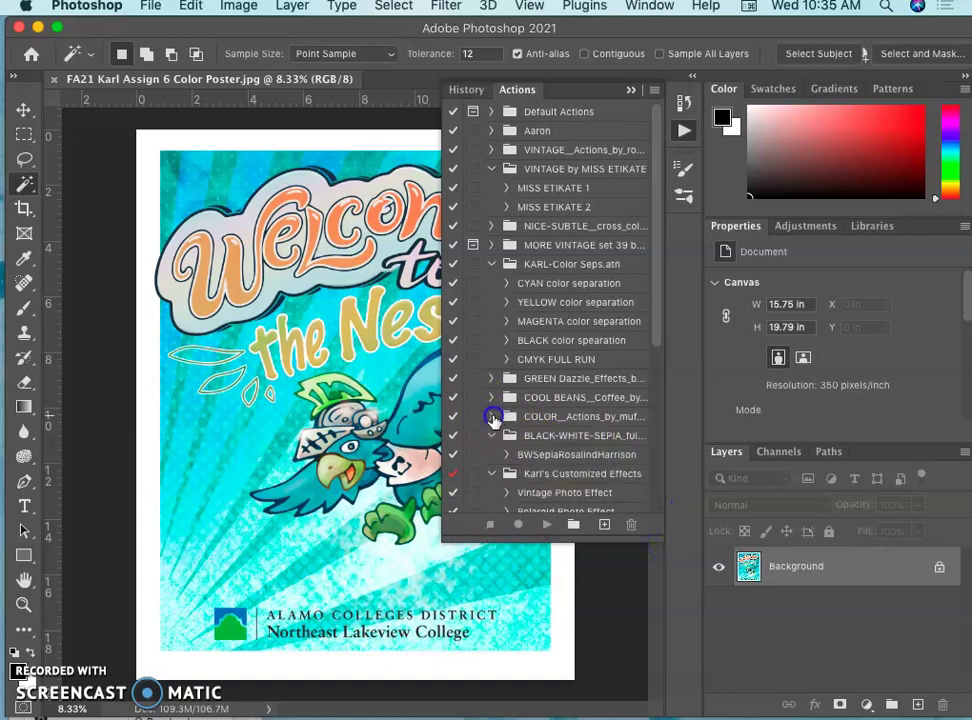
pyautogui.click(491, 435)
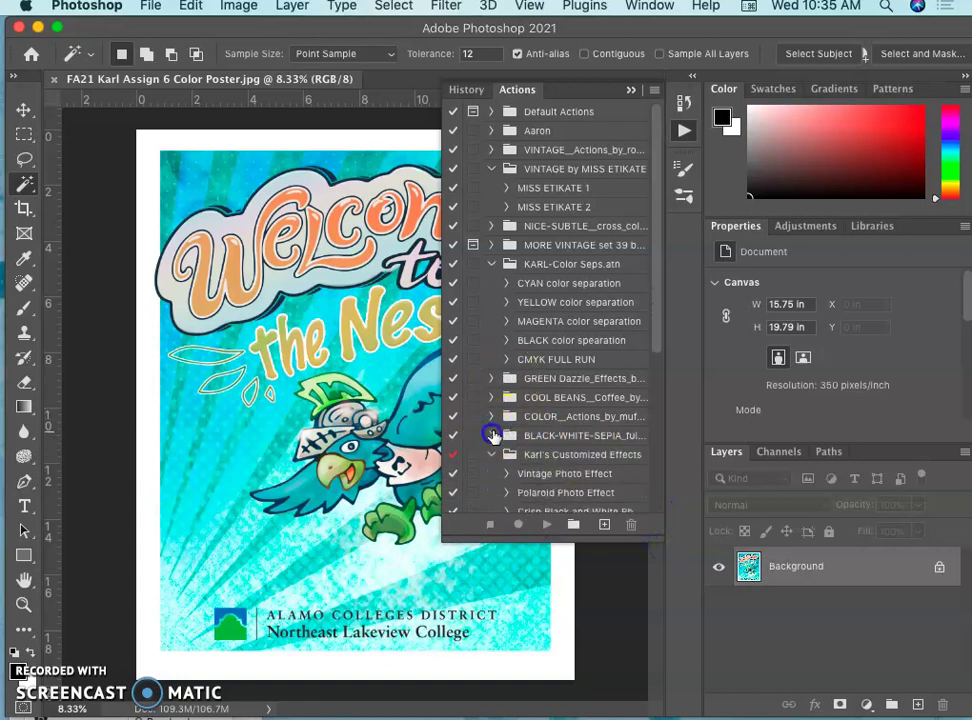
pyautogui.click(491, 454)
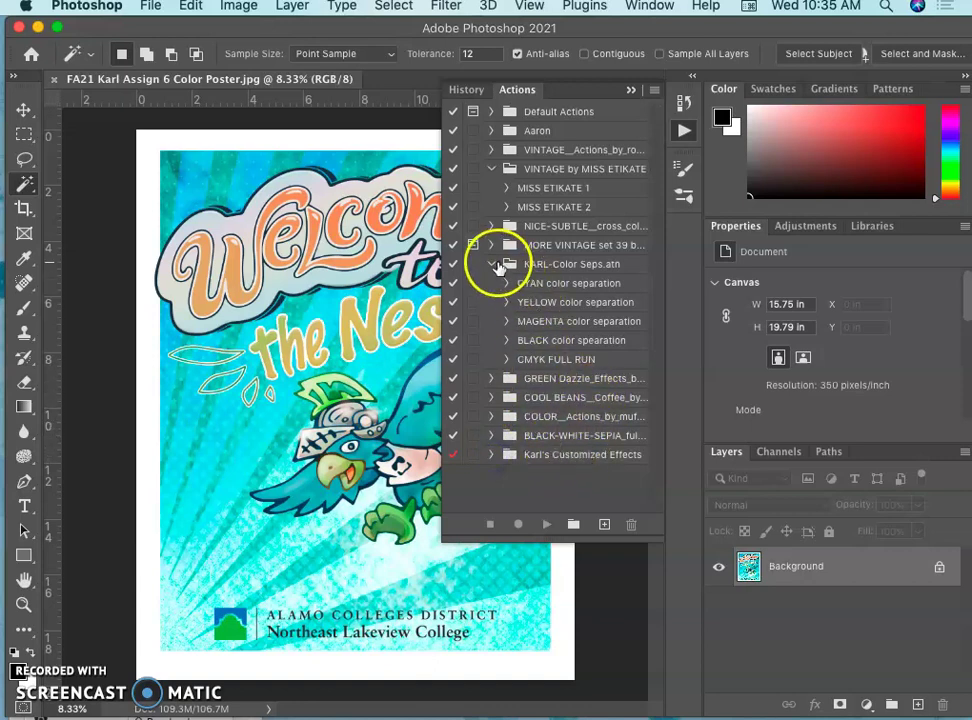
# - Expand the color separations set and play its CMYK FULL RUN action
pyautogui.click(493, 265)
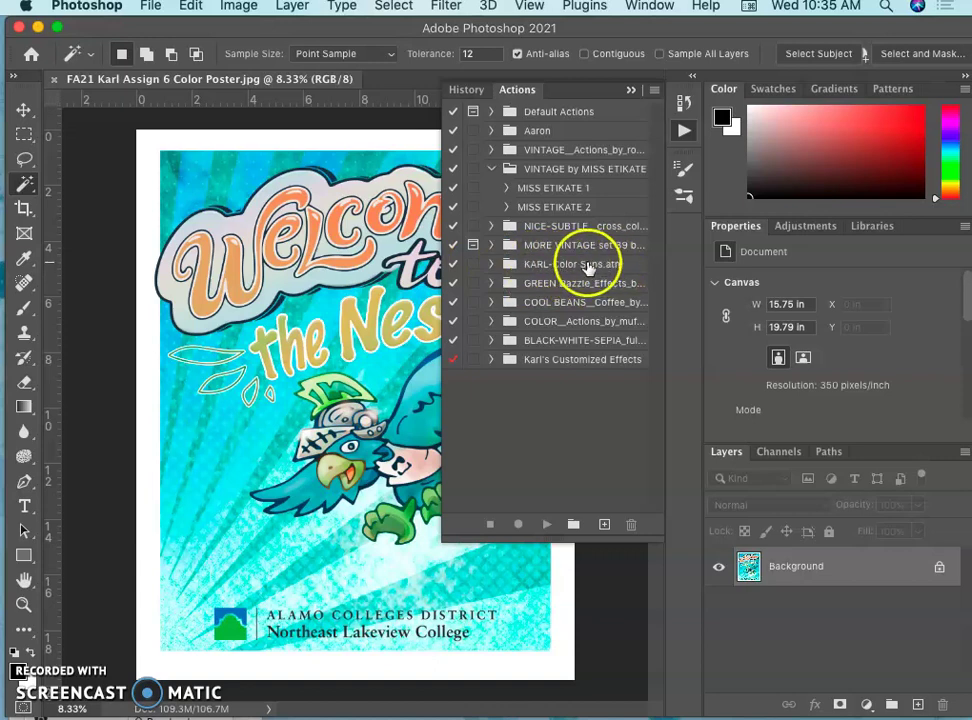
pyautogui.click(492, 266)
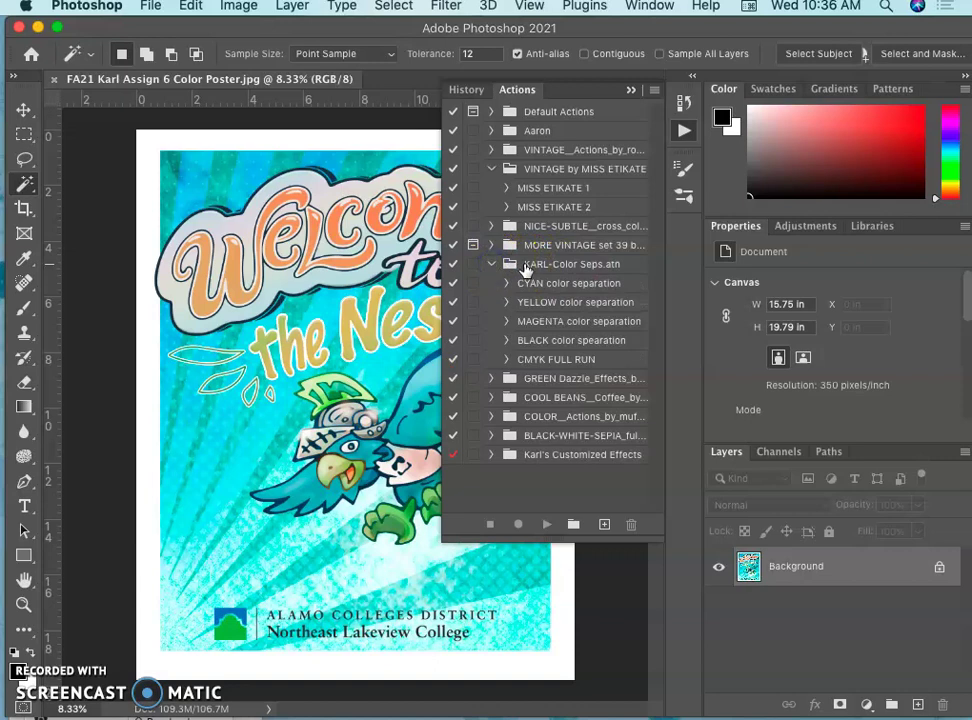
pyautogui.click(545, 362)
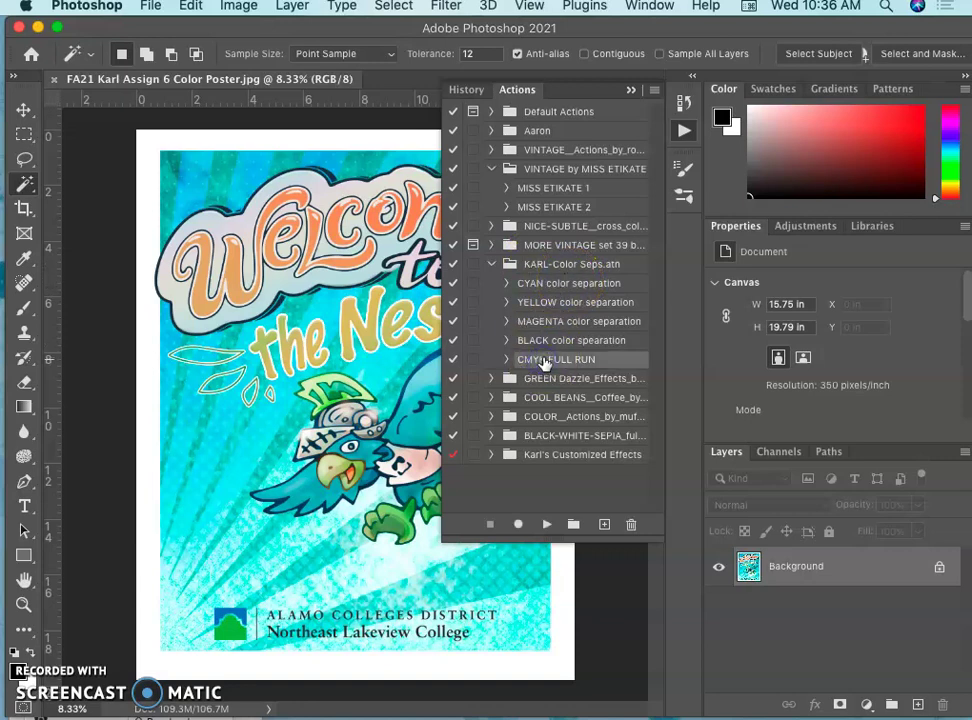
pyautogui.click(548, 526)
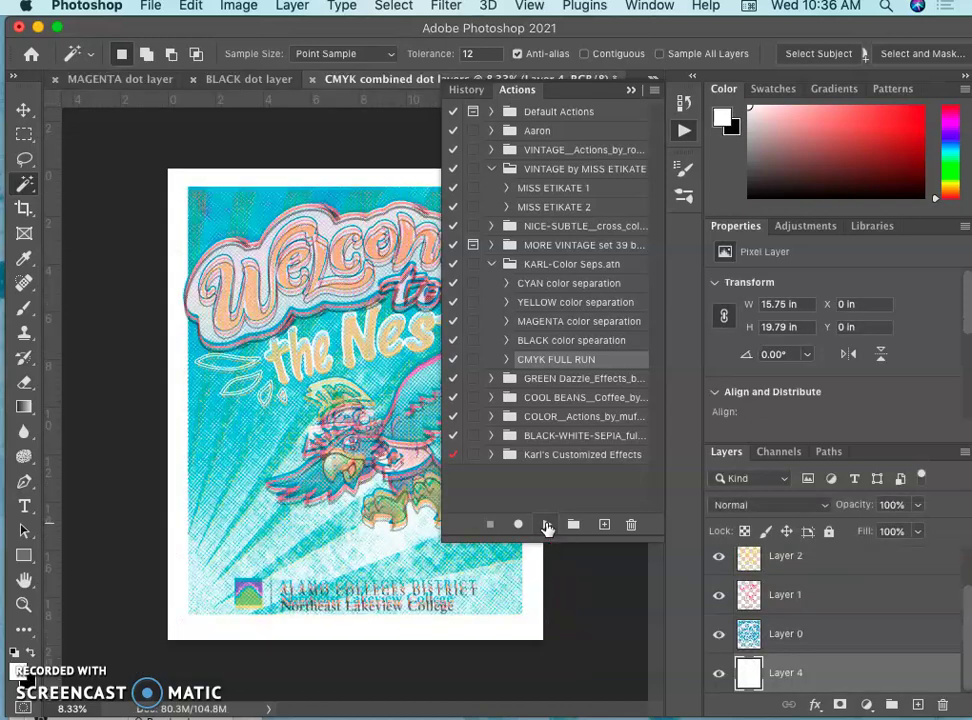
# - After the action finishes, collapse the Actions panel to reveal the combined dot-layer poster
pyautogui.click(685, 273)
pyautogui.click(630, 90)
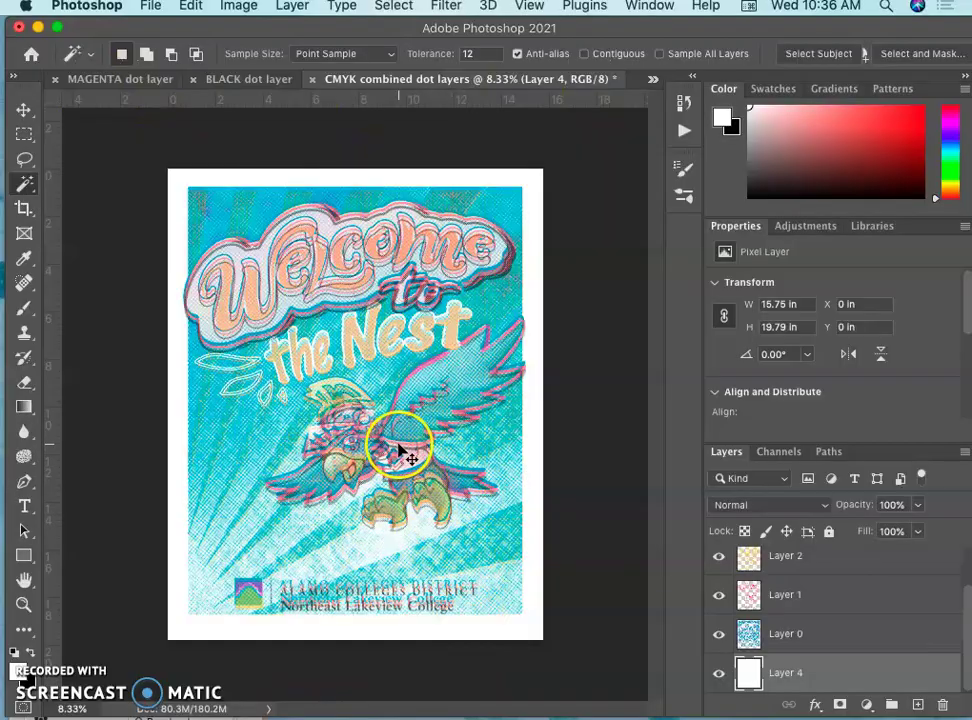
# - Zoom in to 66.7% around the bird's head to examine the halftone dots
pyautogui.scroll(3, 398, 450)
pyautogui.scroll(3, 398, 450)
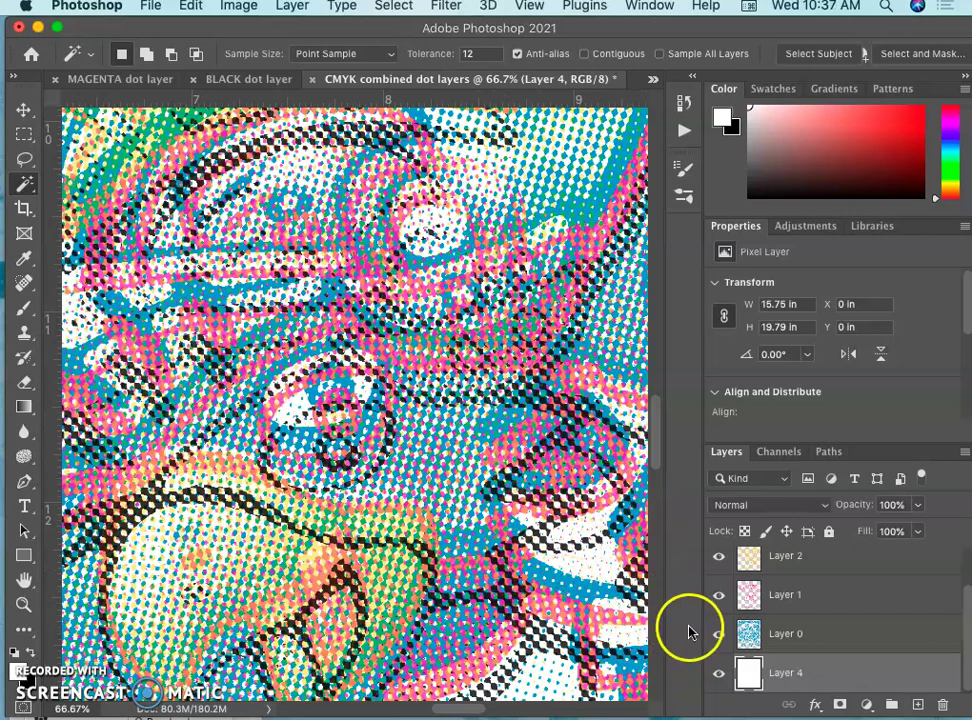
# - Hide Layer 0, Layer 1 and Layer 2 so only Layer 3's black dots remain visible
pyautogui.click(718, 633)
pyautogui.click(720, 601)
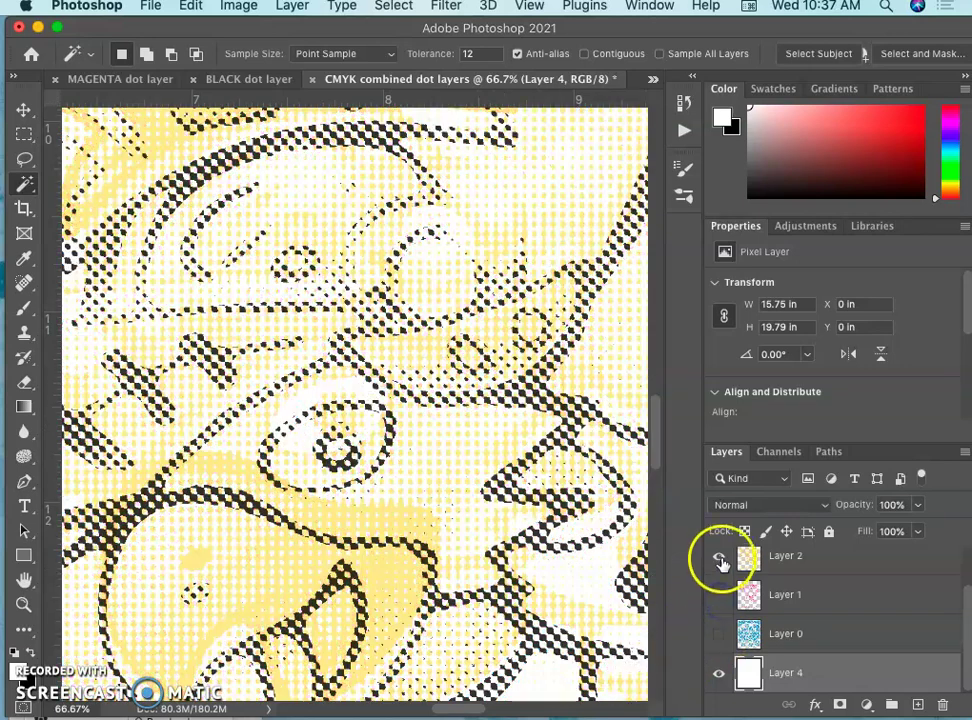
pyautogui.click(718, 557)
pyautogui.scroll(2, 833, 586)
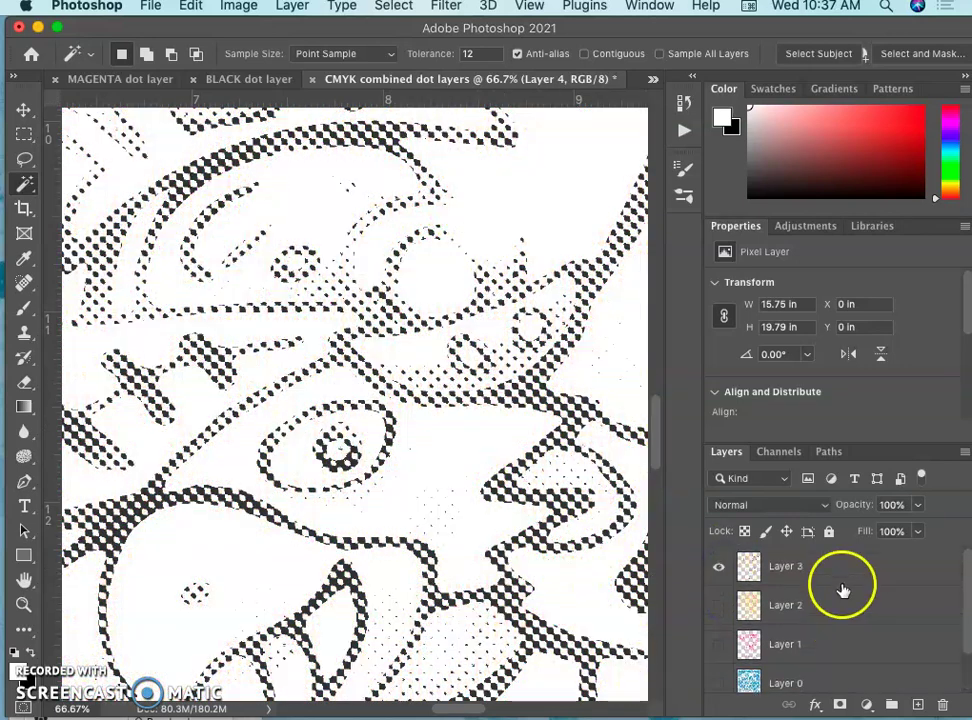
pyautogui.click(718, 566)
pyautogui.click(718, 566)
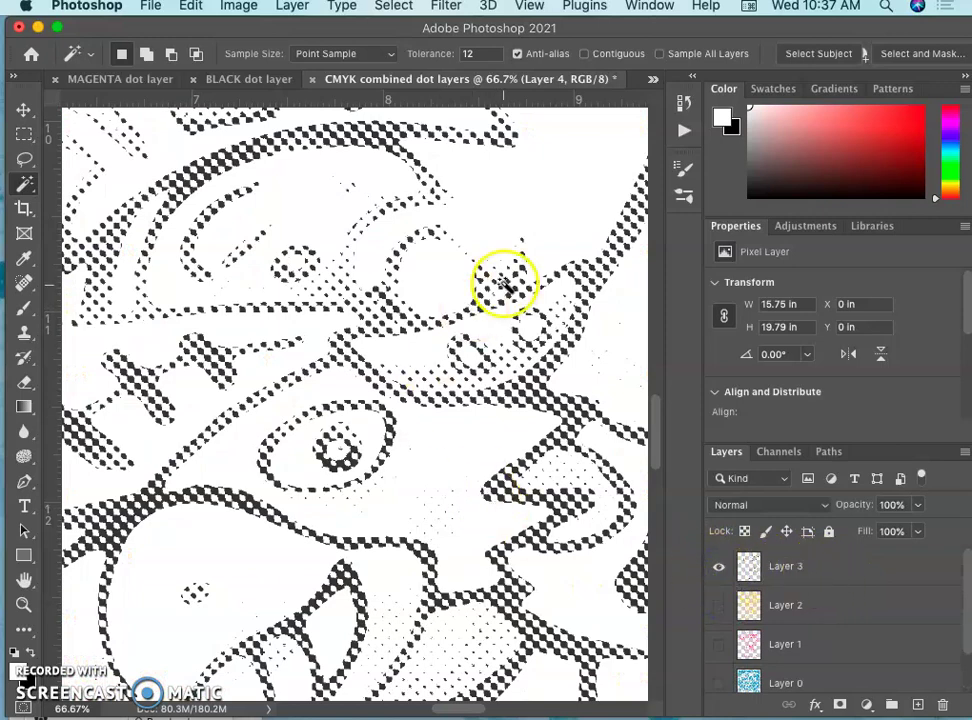
# - Pan around the canvas to inspect the black halftone dots
pyautogui.scroll(3, 437, 302)
pyautogui.hscroll(1, 437, 302)
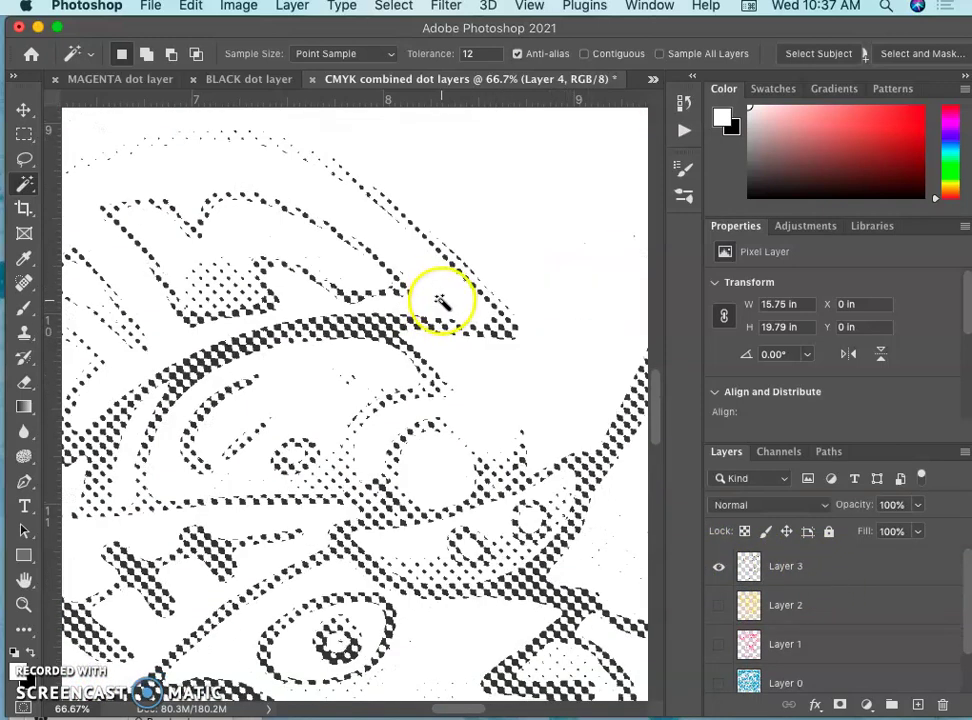
pyautogui.hscroll(5, 441, 300)
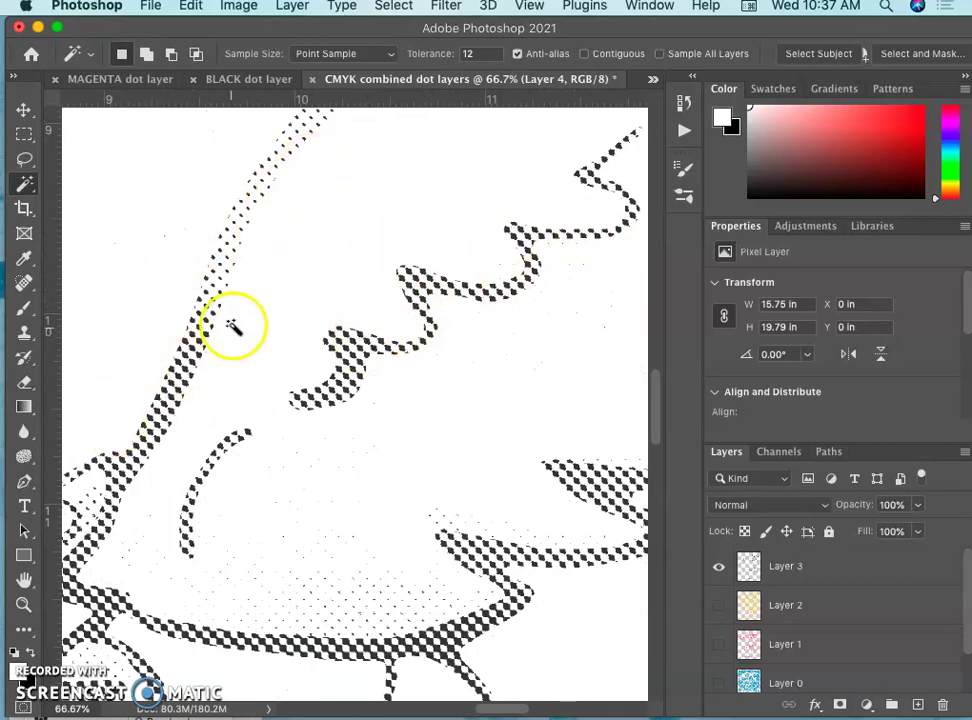
pyautogui.scroll(-8, 600, 425)
pyautogui.hscroll(-3, 600, 425)
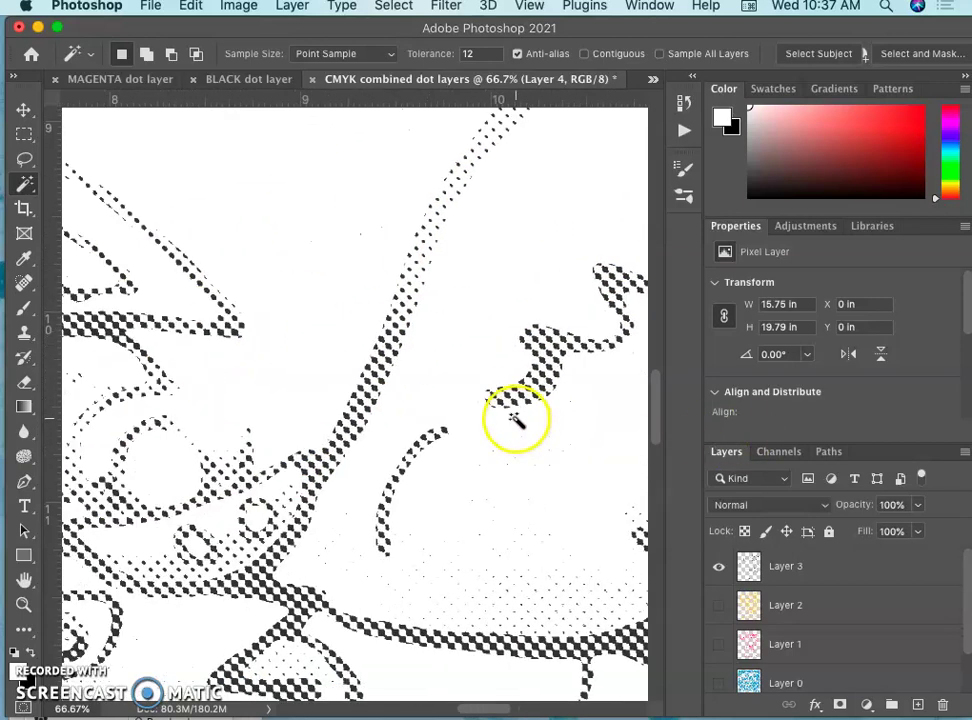
pyautogui.scroll(-1, 440, 405)
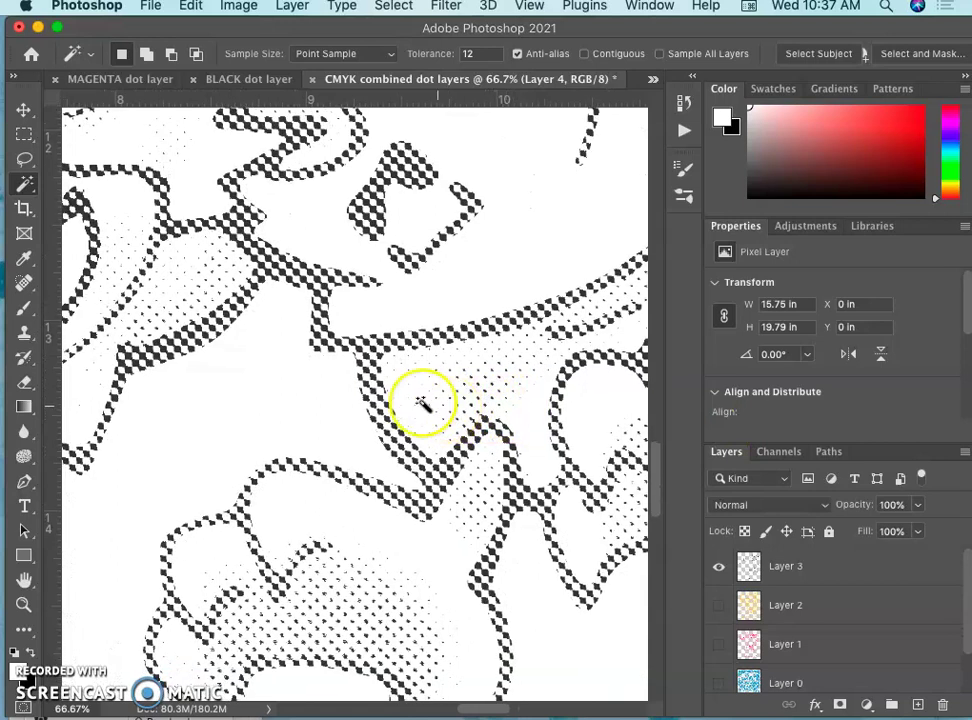
pyautogui.scroll(-1, 234, 336)
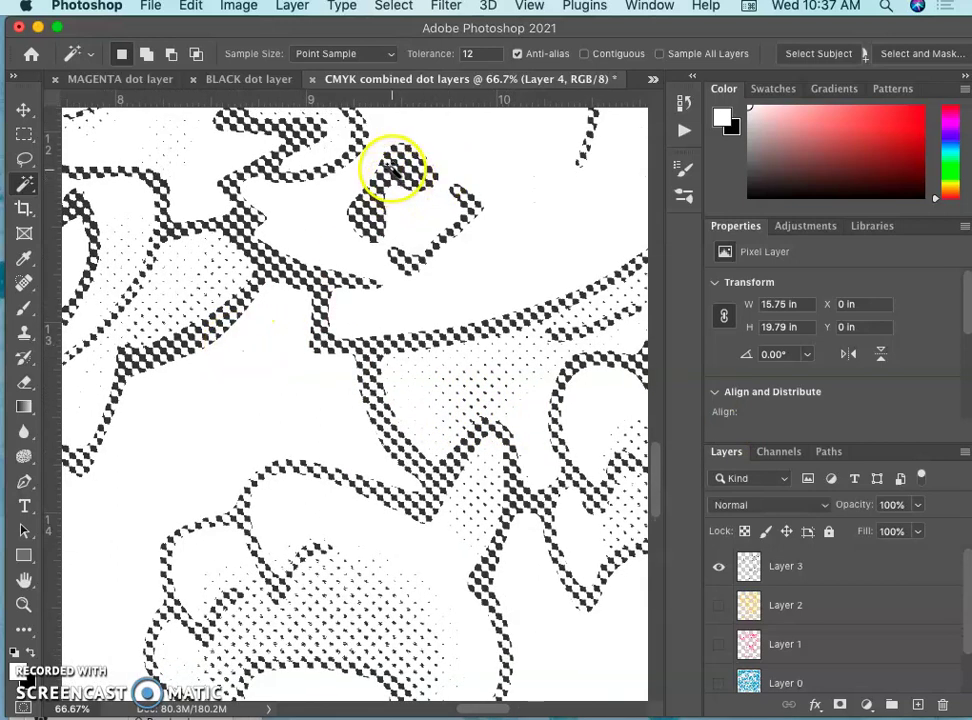
# - Show the yellow and magenta layers again and nudge the yellow dots down to align with black
pyautogui.click(718, 614)
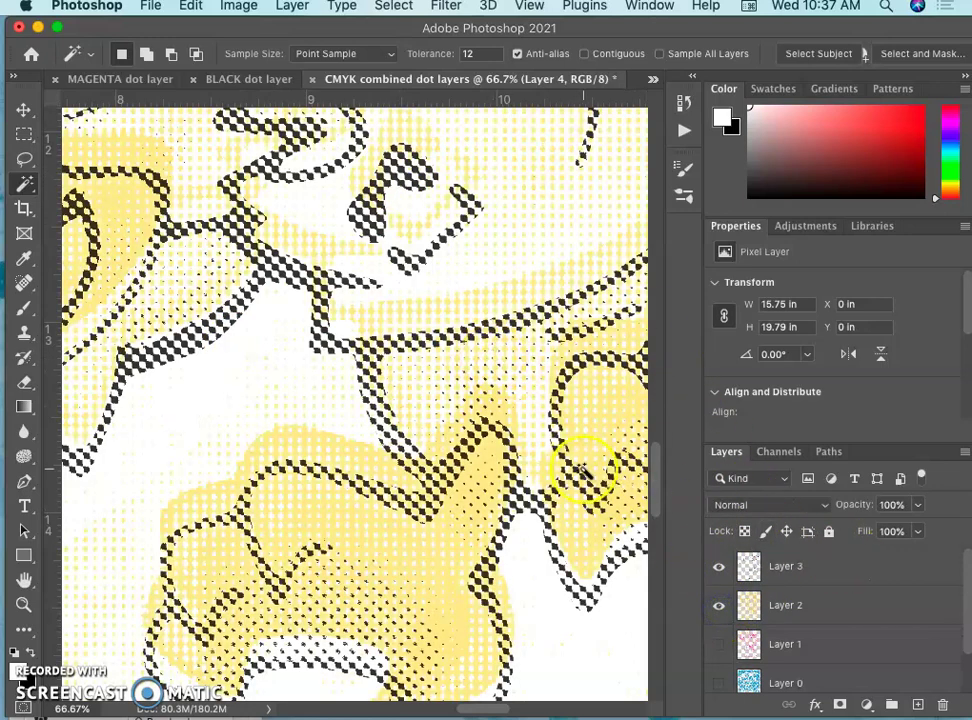
pyautogui.hscroll(1, 575, 462)
pyautogui.press('super+minus')
pyautogui.press('super+minus')
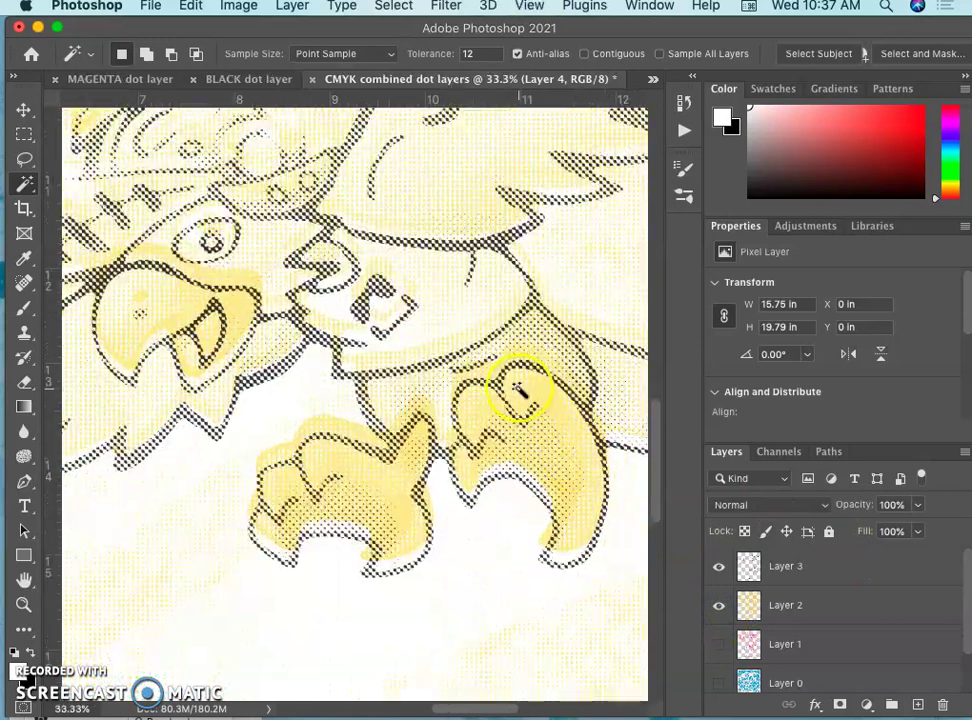
pyautogui.click(858, 612)
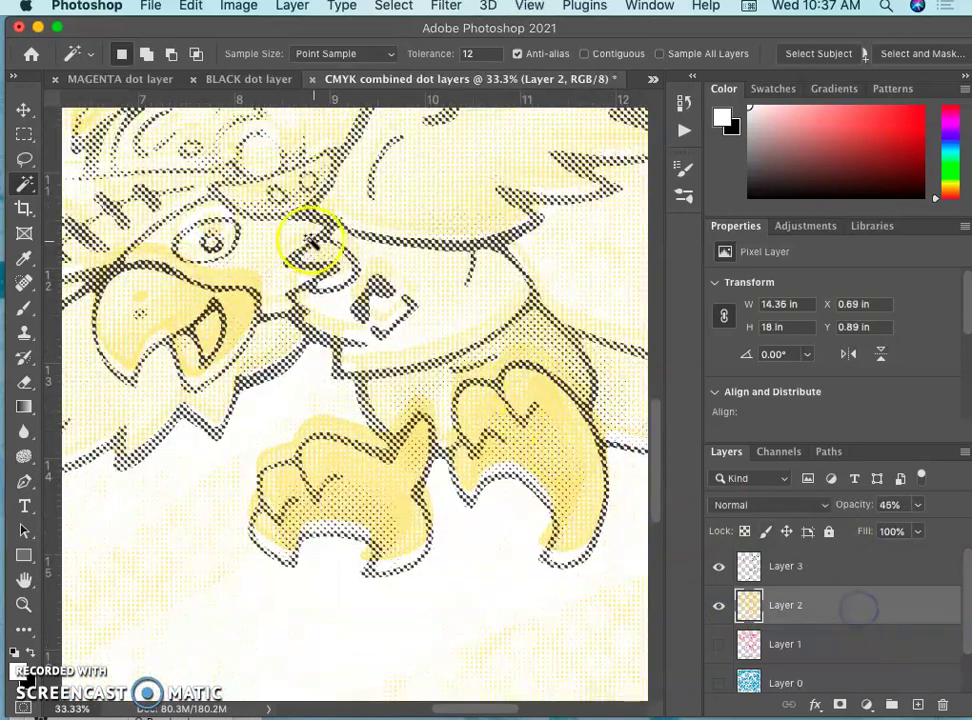
pyautogui.click(24, 110)
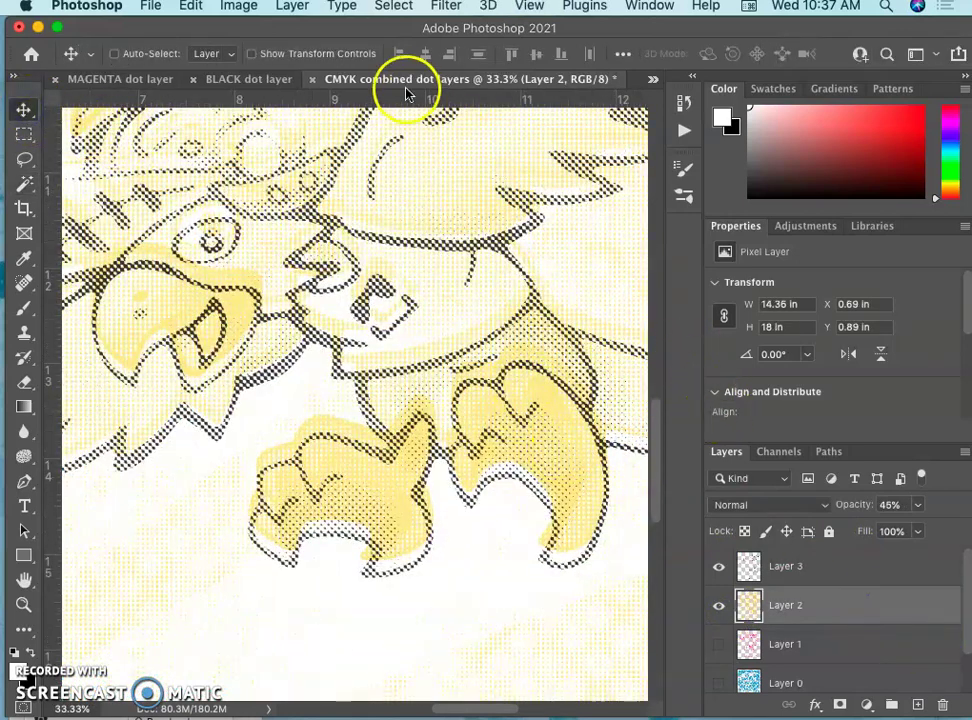
pyautogui.moveTo(400, 284); pyautogui.dragTo(401, 301)
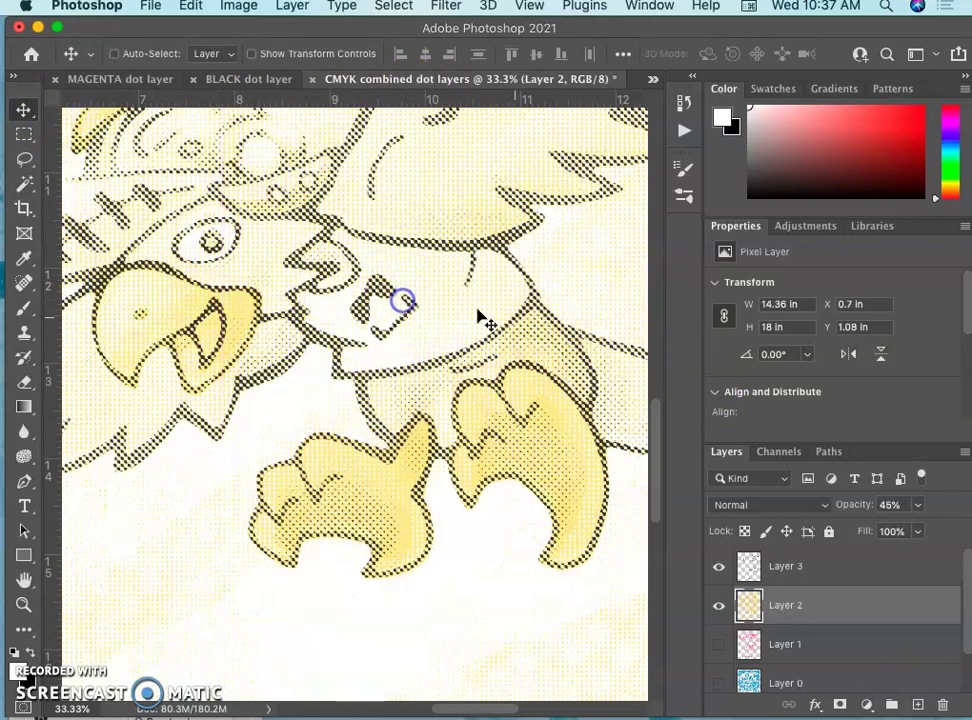
pyautogui.click(720, 646)
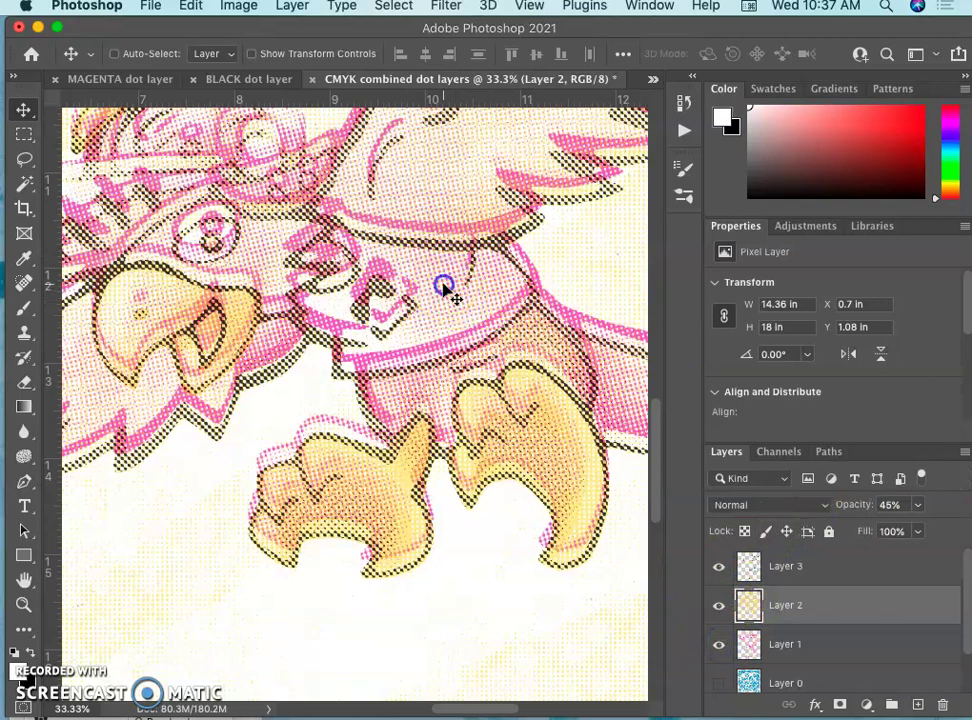
pyautogui.moveTo(443, 286); pyautogui.dragTo(449, 328)
pyautogui.press('super+z')
# - Show the cyan layer and shift the cyan dots into register, undoing a stray magenta move
pyautogui.click(801, 647)
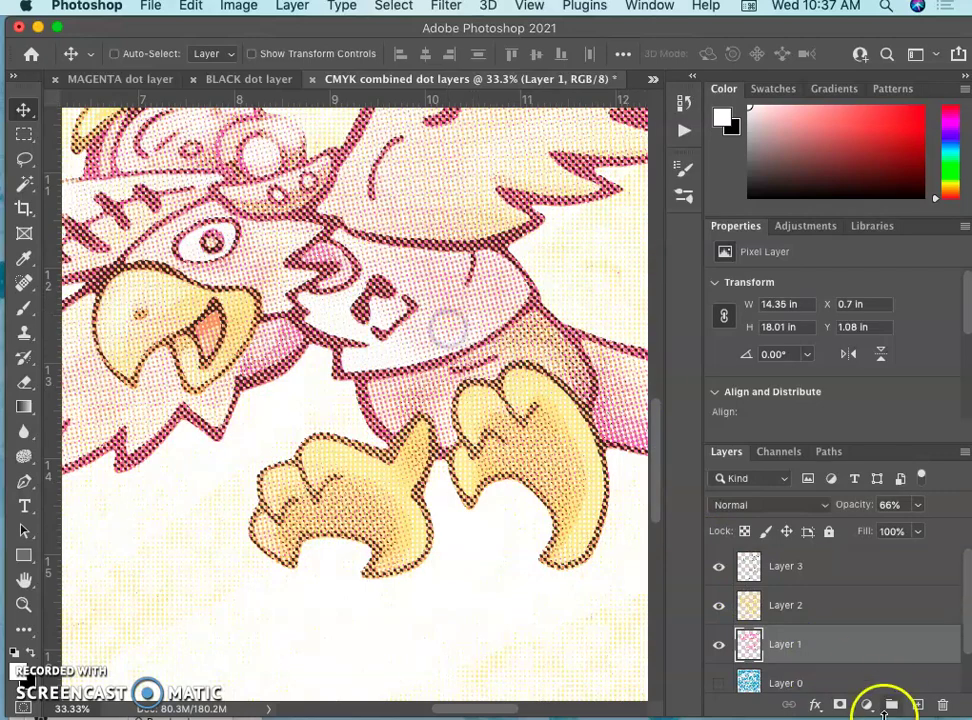
pyautogui.click(719, 684)
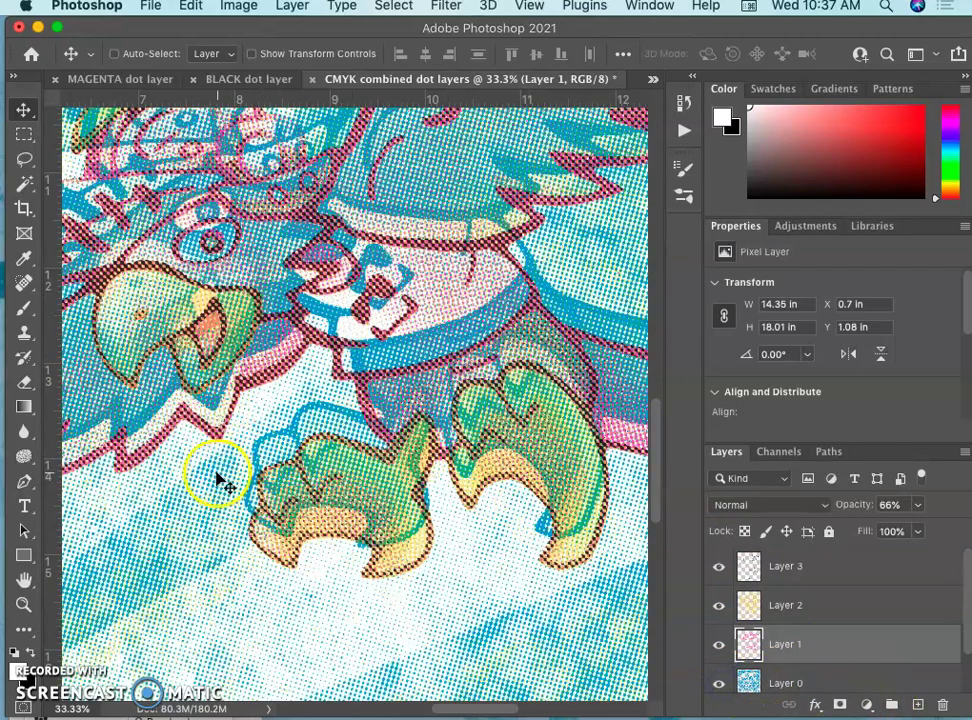
pyautogui.moveTo(219, 478); pyautogui.dragTo(223, 490)
pyautogui.press('super+z')
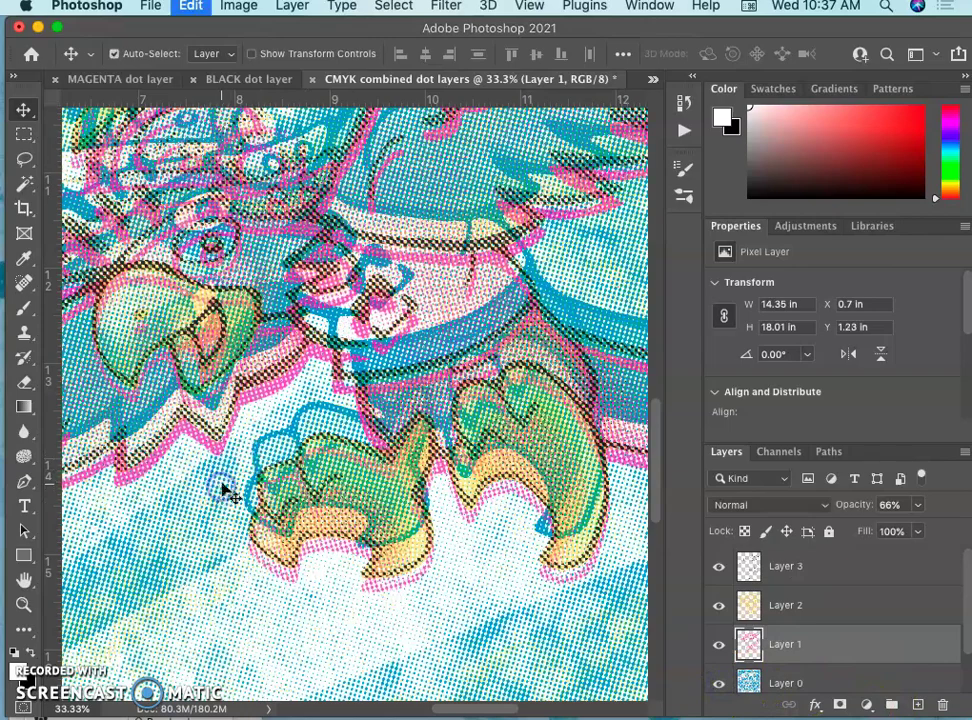
pyautogui.click(806, 683)
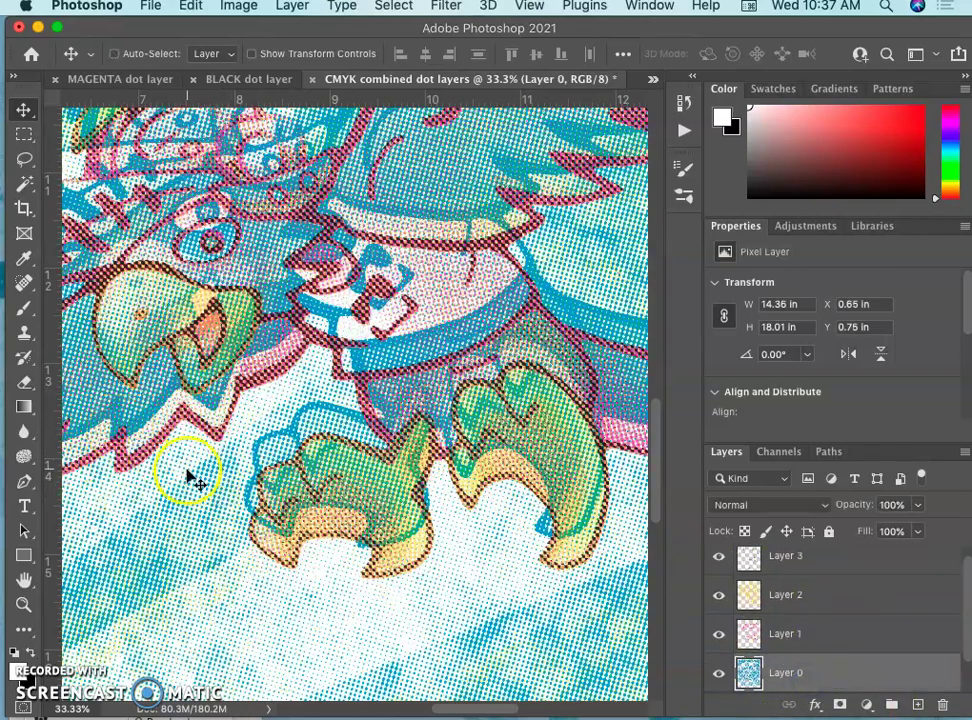
pyautogui.moveTo(188, 477)
pyautogui.mouseDown()
pyautogui.moveTo(189, 456)
pyautogui.moveTo(184, 503)
pyautogui.moveTo(196, 494)
pyautogui.mouseUp()
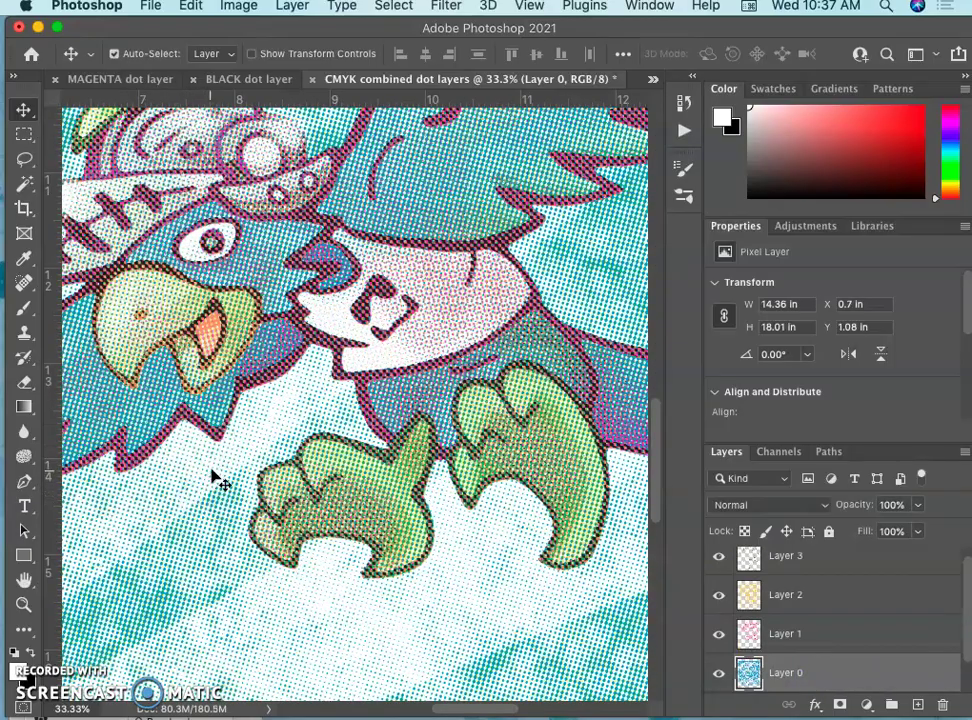
# - Zoom out to the whole poster, then zoom back in to inspect the dots up close
pyautogui.keyDown('alt'); pyautogui.click(250, 462); pyautogui.keyUp('alt')
pyautogui.keyDown('alt'); pyautogui.click(336, 425); pyautogui.keyUp('alt')
pyautogui.keyDown('alt'); pyautogui.click(423, 403); pyautogui.keyUp('alt')
pyautogui.keyDown('alt'); pyautogui.click(442, 337); pyautogui.keyUp('alt')
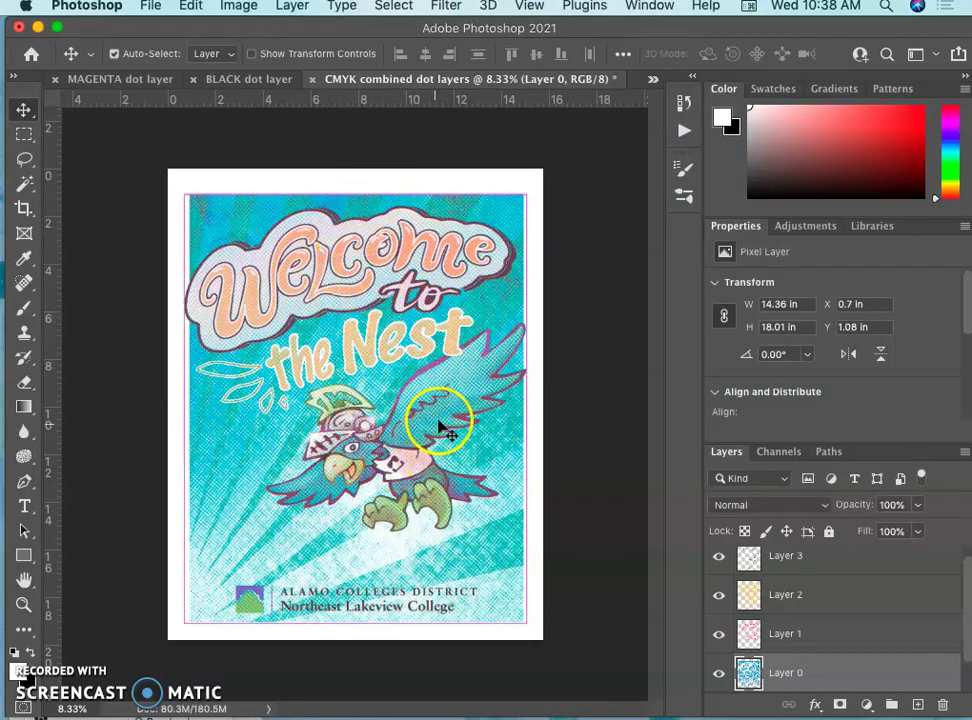
pyautogui.press('super+equal')
pyautogui.press('super+equal')
pyautogui.press('super+equal')
pyautogui.press('super+equal')
pyautogui.press('super+equal')
pyautogui.press('super+equal')
pyautogui.press('super+equal')
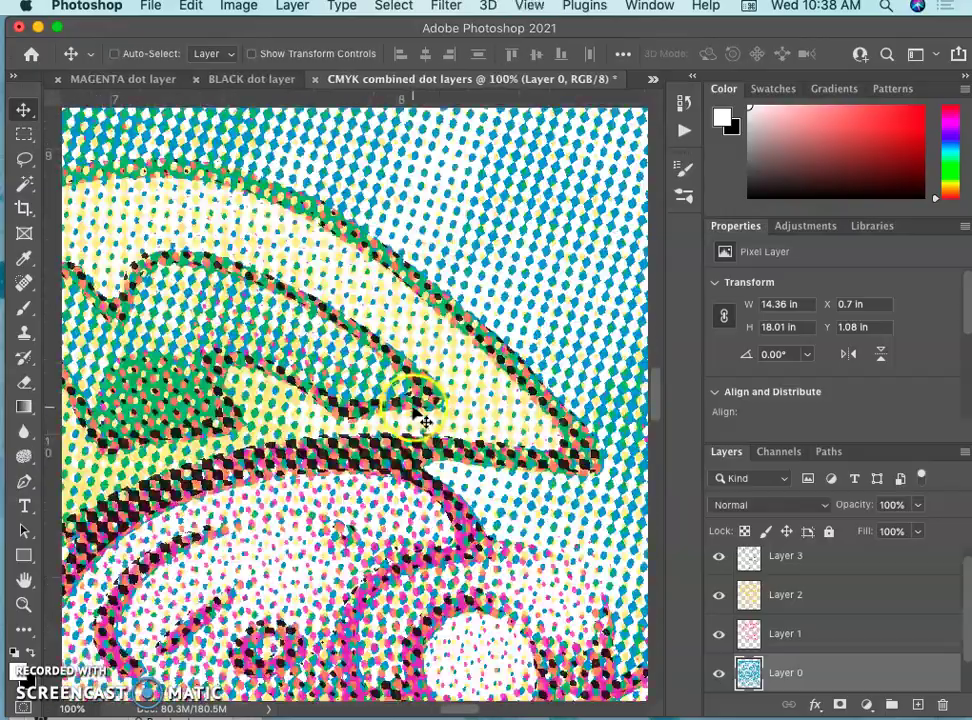
pyautogui.scroll(-5, 420, 415)
pyautogui.scroll(-10, 420, 415)
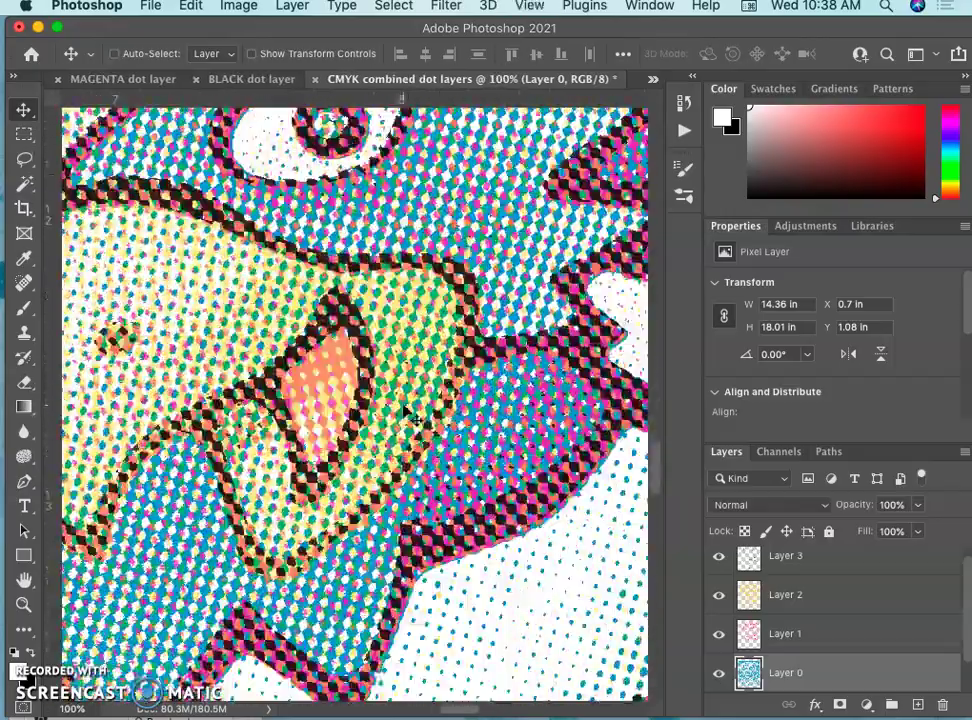
pyautogui.hscroll(10, 378, 408)
pyautogui.scroll(-5, 378, 408)
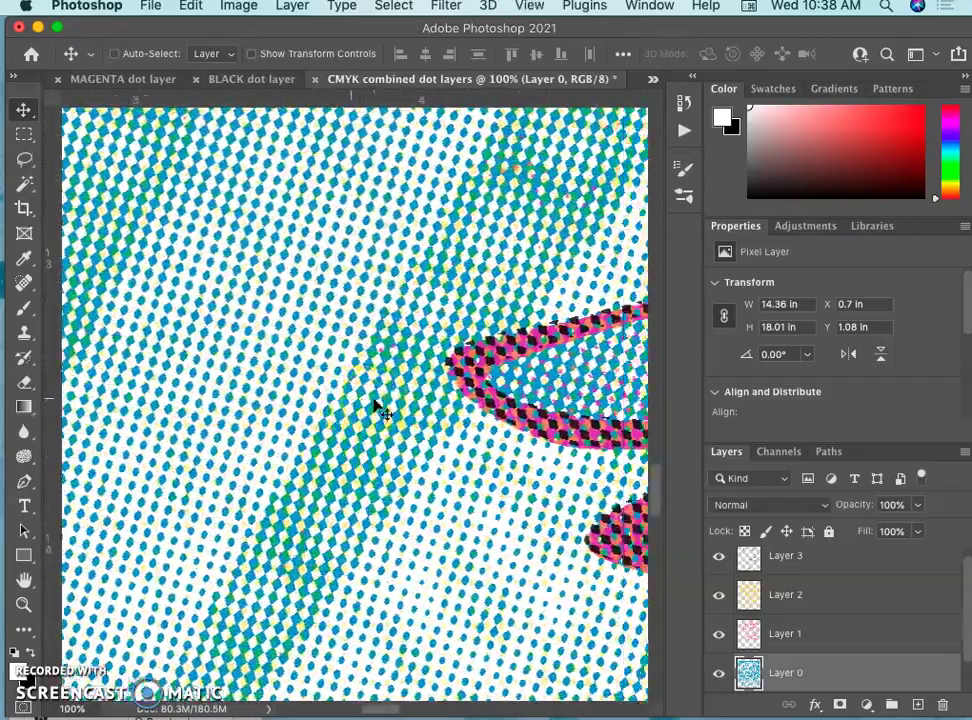
pyautogui.scroll(-10, 378, 408)
pyautogui.hscroll(5, 378, 408)
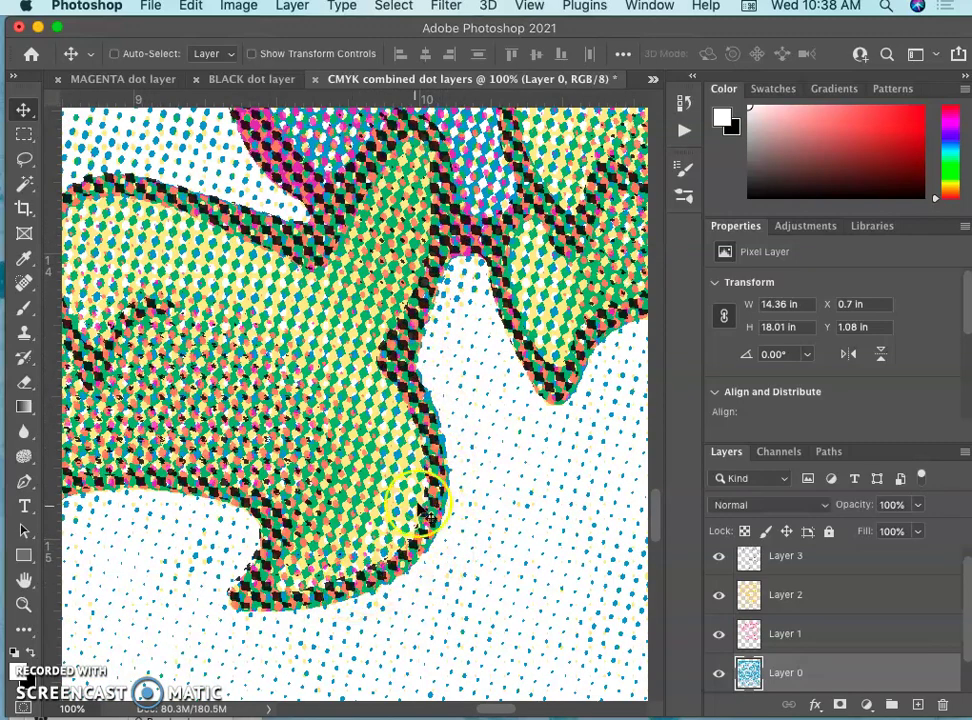
# - Zoom out to the full poster page and move the Photoshop window aside to reveal Finder
pyautogui.press('super+minus')
pyautogui.press('super+minus')
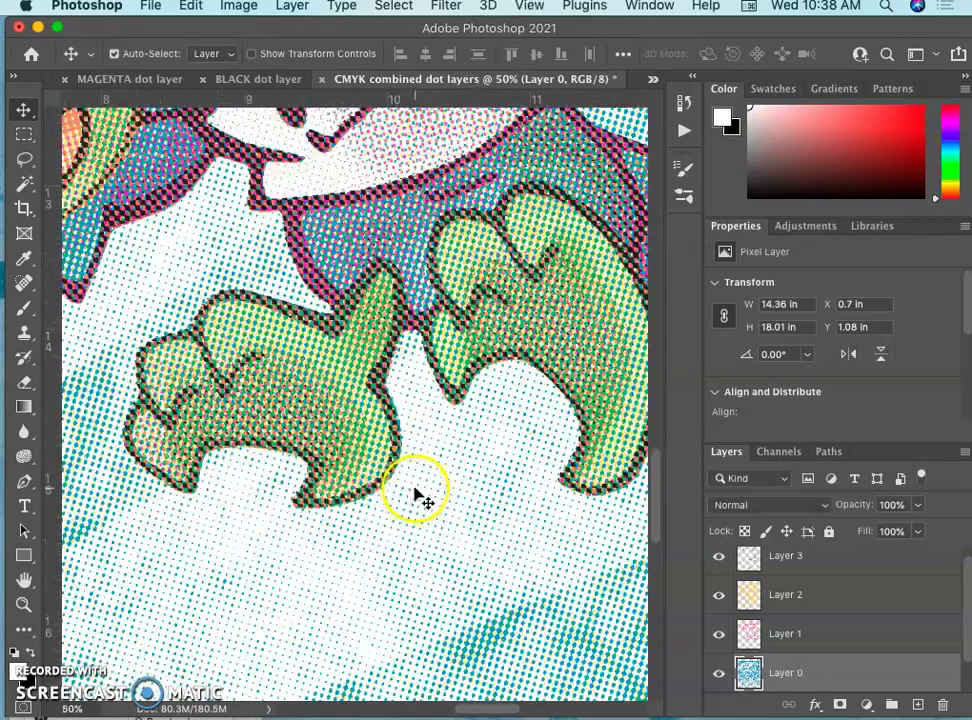
pyautogui.press('super+minus')
pyautogui.press('super+minus')
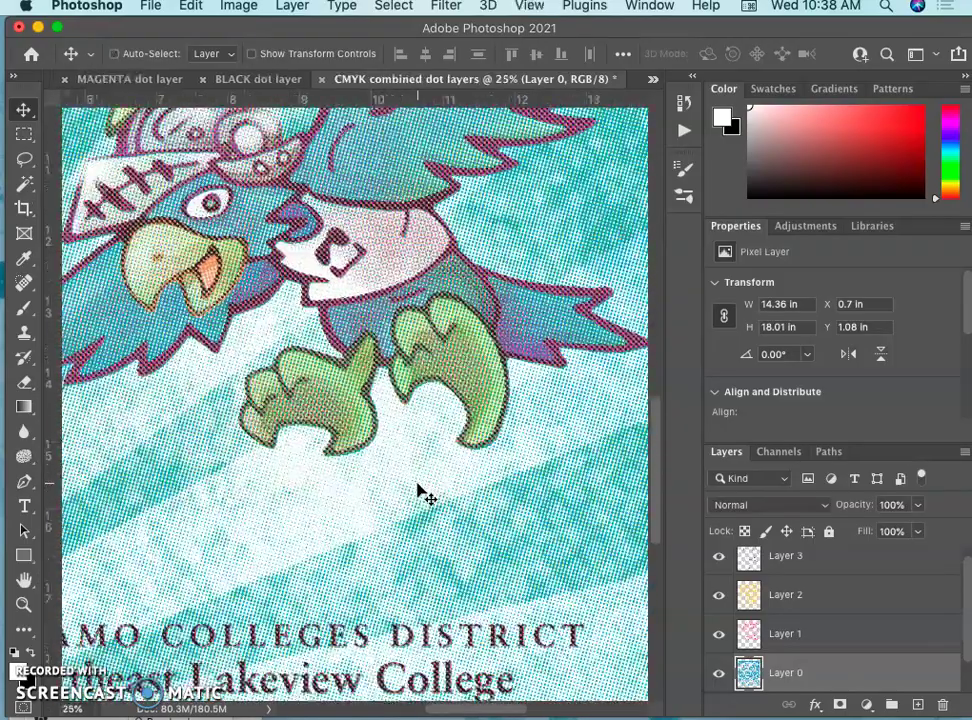
pyautogui.press('super+minus')
pyautogui.press('super+minus')
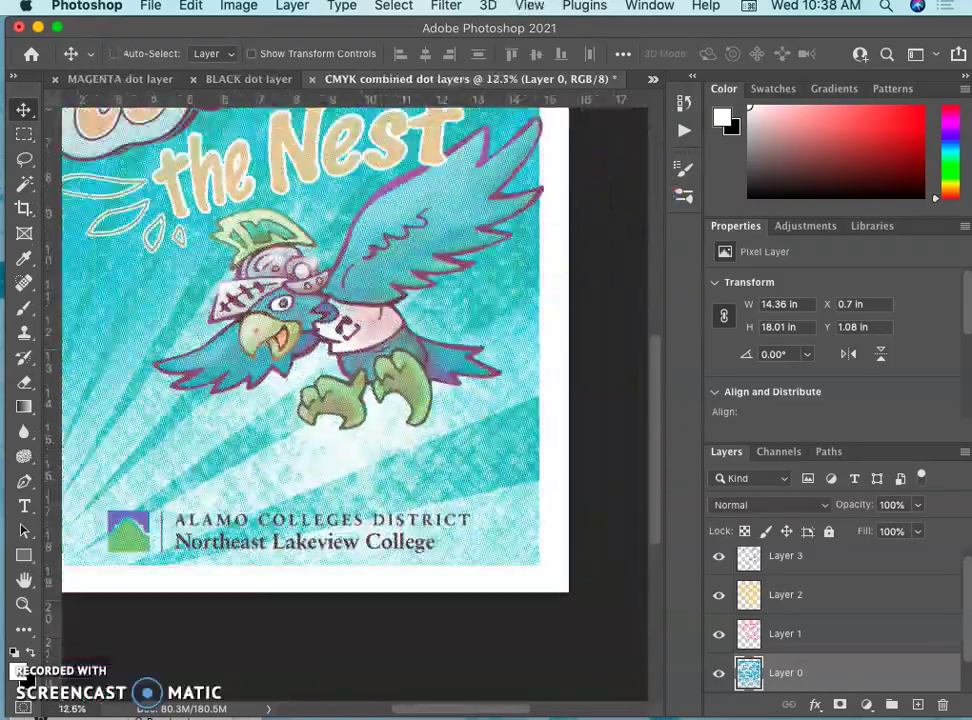
pyautogui.moveTo(820, 30); pyautogui.dragTo(776, 175)
# - Dismiss the clipboard-too-big alert, go back to the 2348 Digital Art I folder, and return to Photoshop
pyautogui.click(536, 130)
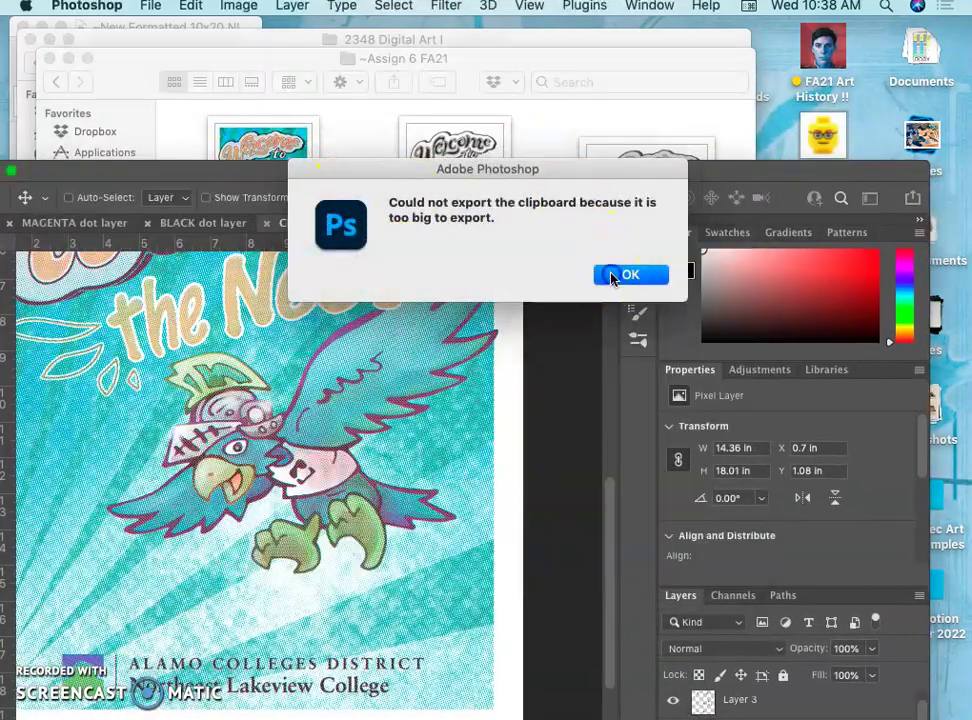
pyautogui.click(612, 276)
pyautogui.click(388, 117)
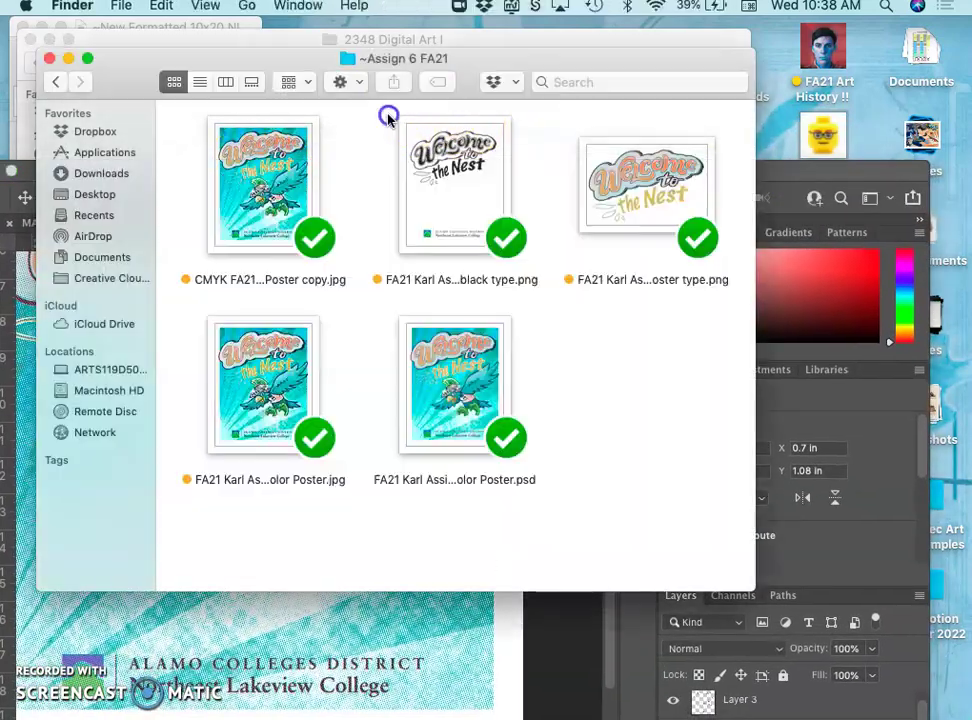
pyautogui.click(63, 84)
pyautogui.scroll(-5, 568, 300)
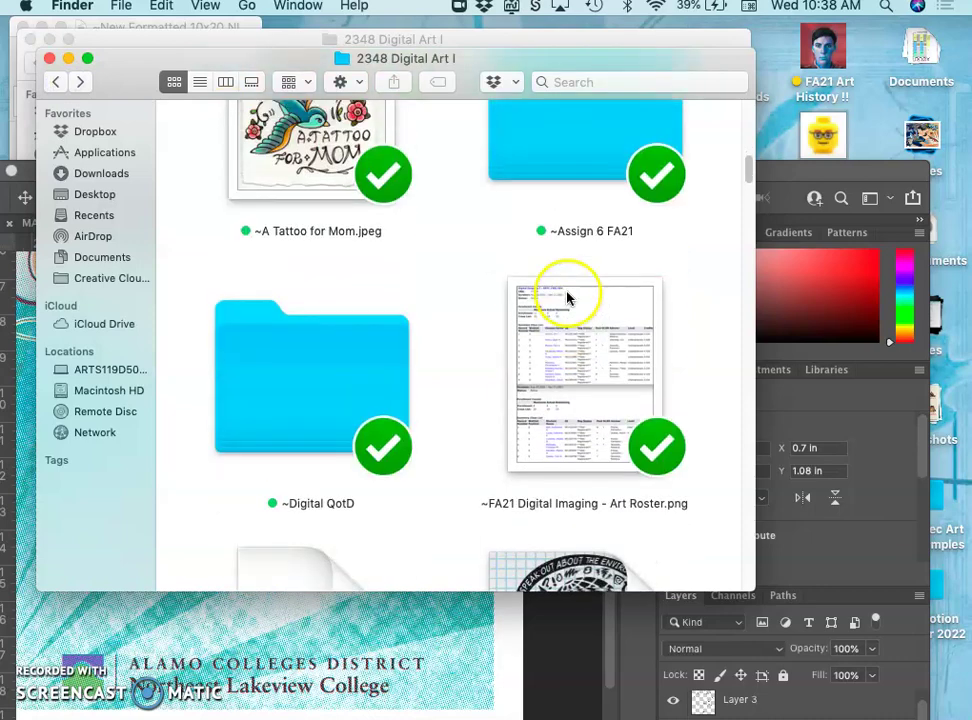
pyautogui.scroll(5, 567, 297)
pyautogui.scroll(-3, 567, 294)
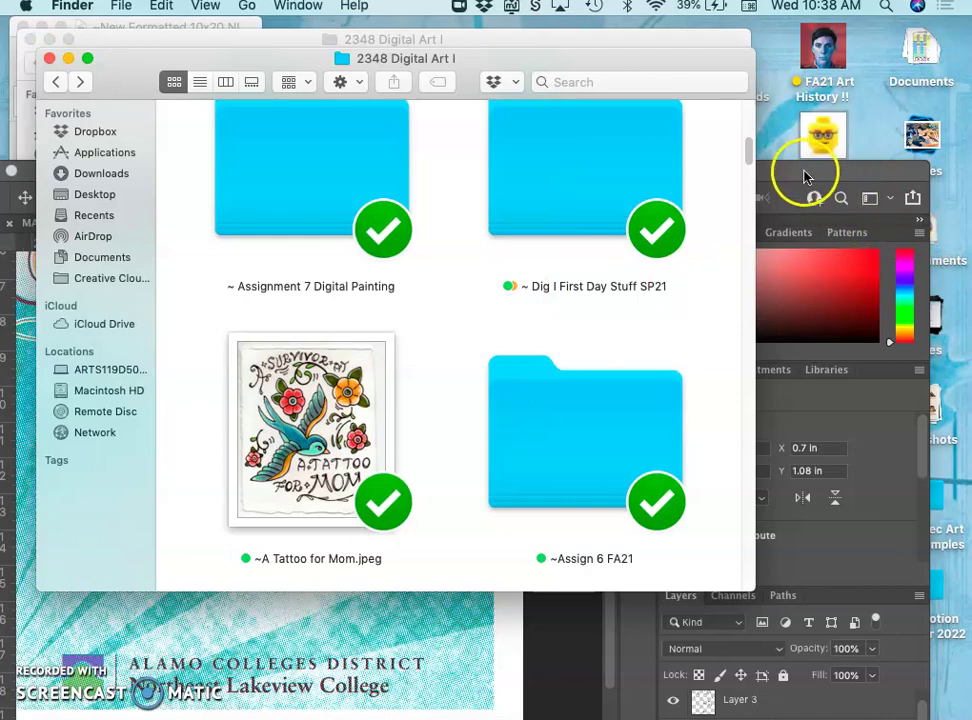
pyautogui.click(824, 191)
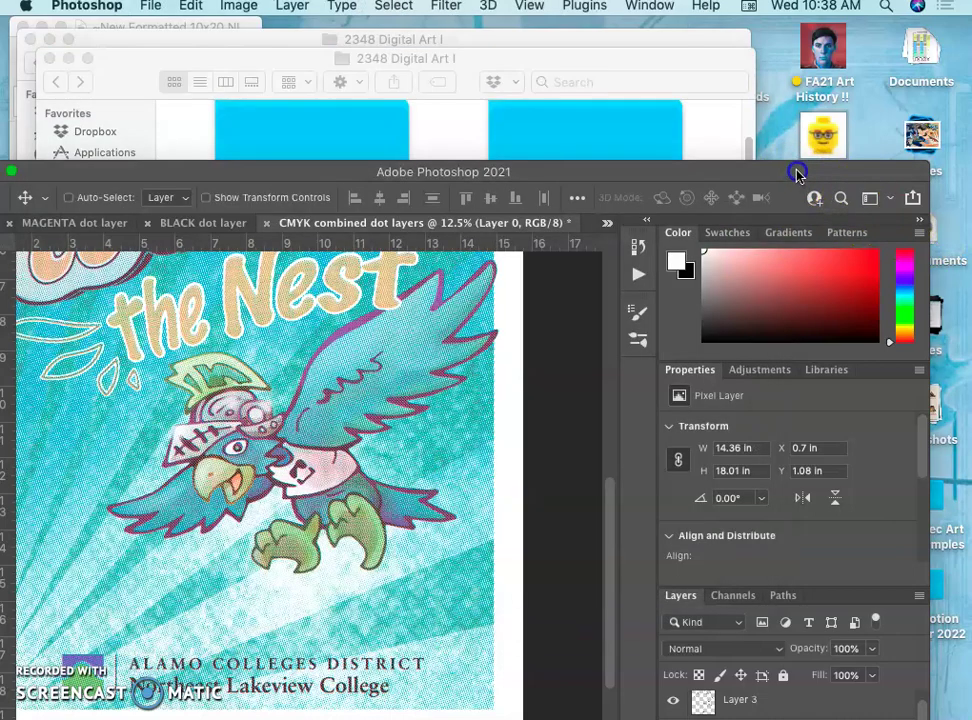
# - Close the combined CMYK dot layers document without saving it
pyautogui.moveTo(824, 176); pyautogui.dragTo(884, 40)
pyautogui.hscroll(-5, 332, 347)
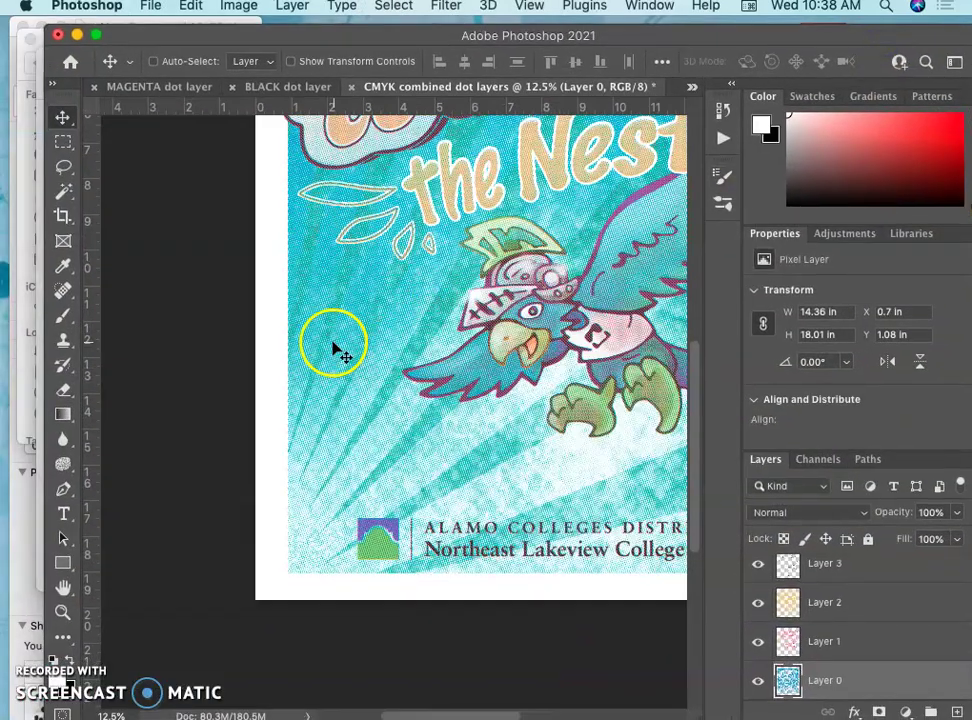
pyautogui.hscroll(3, 330, 347)
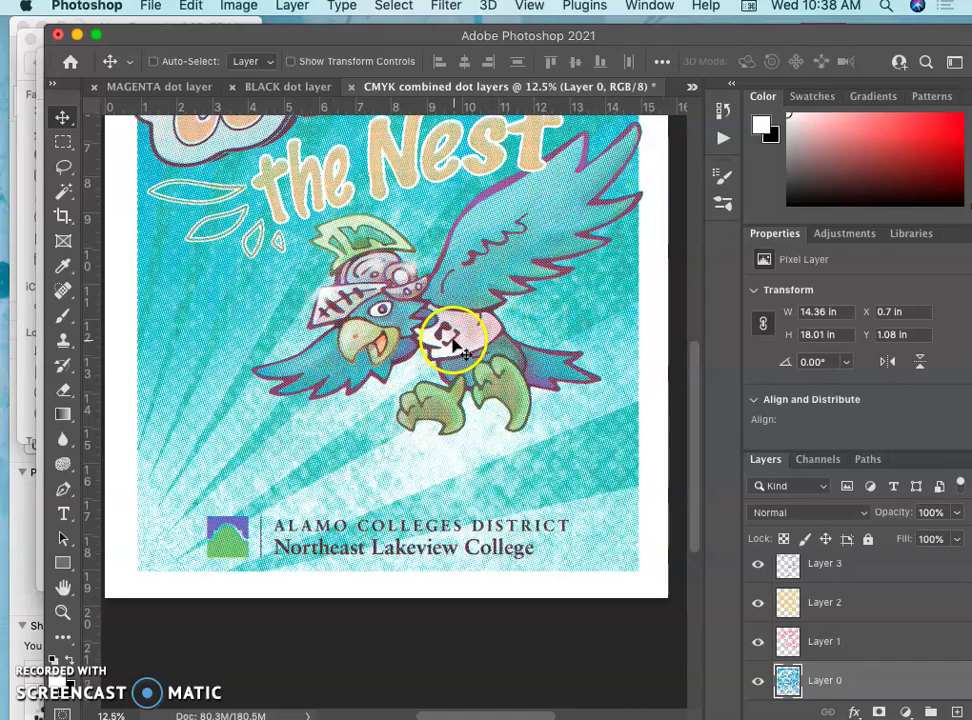
pyautogui.scroll(-5, 450, 340)
pyautogui.press('super+plus')
pyautogui.press('super+plus')
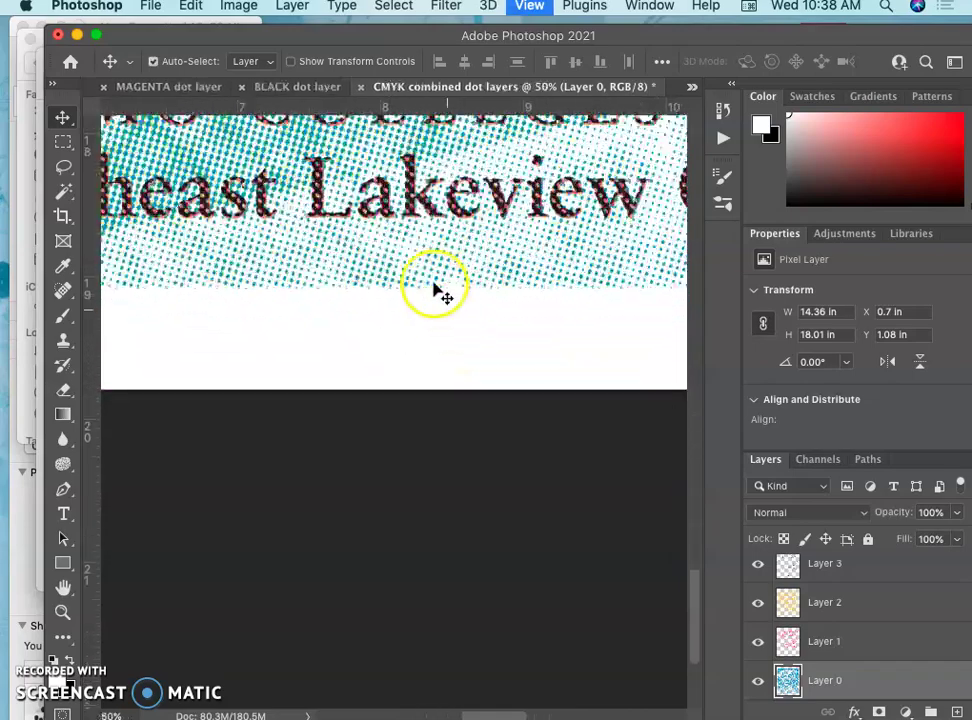
pyautogui.press('super+minus')
pyautogui.press('super+minus')
pyautogui.press('super+minus')
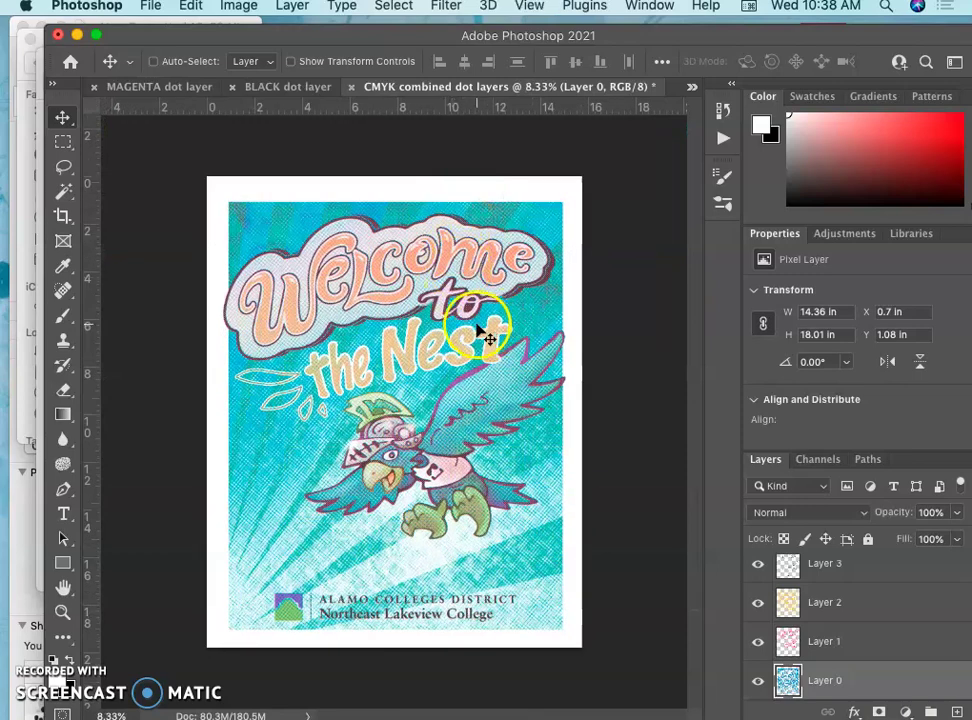
pyautogui.click(351, 88)
pyautogui.click(443, 275)
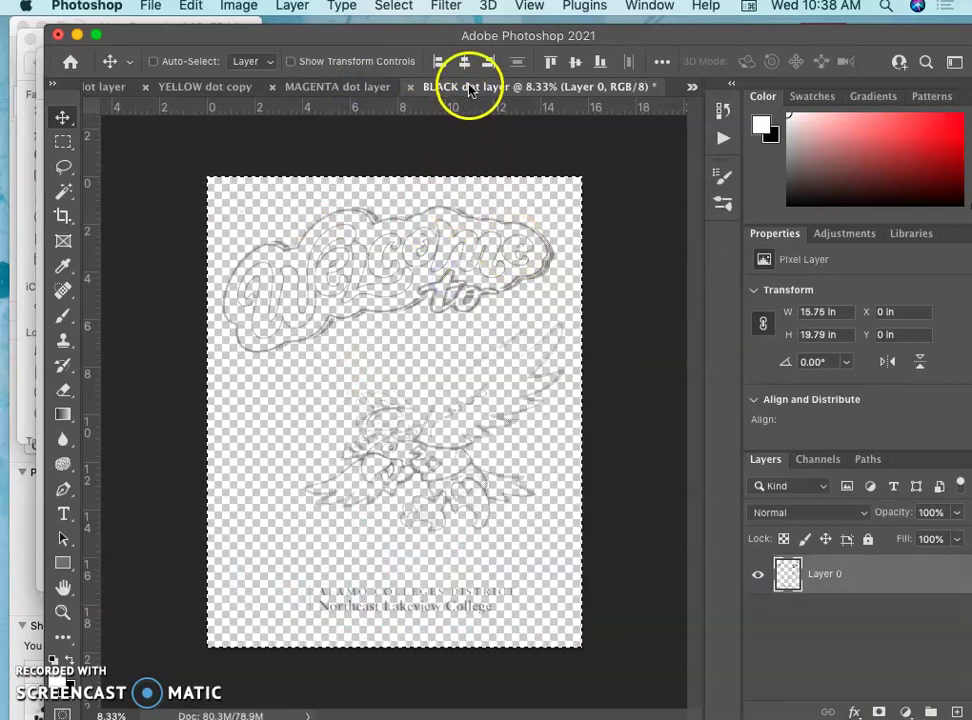
# - Zoom the BLACK dot layer to 100% to inspect its halftone dots, then zoom back out
pyautogui.press('super')
pyautogui.press('super+equal')
pyautogui.press('super+equal')
pyautogui.press('super+equal')
pyautogui.press('super+equal')
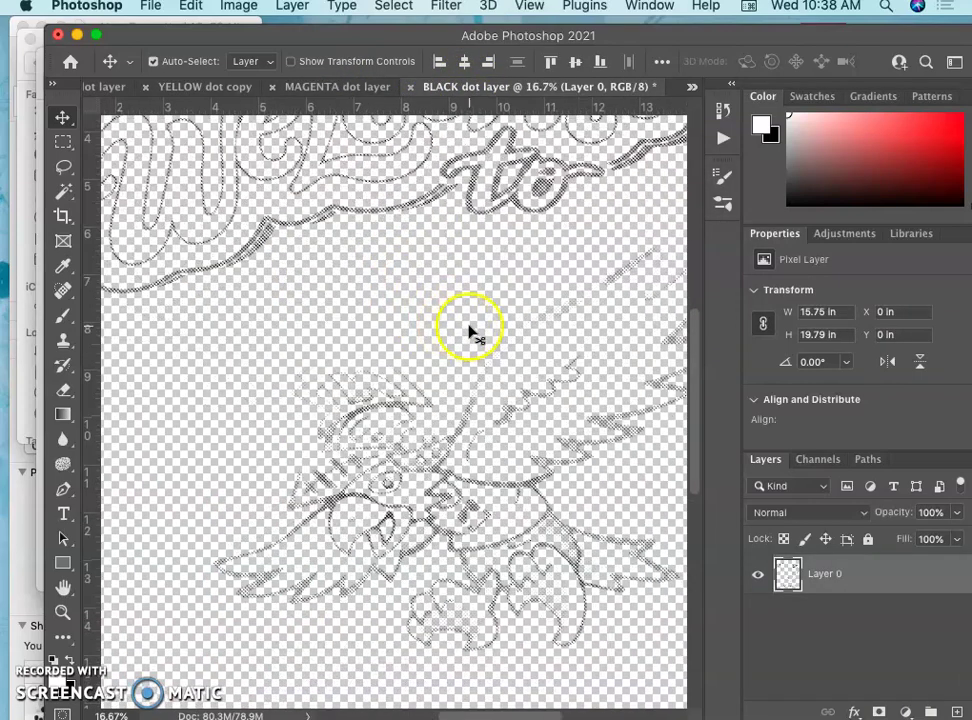
pyautogui.scroll(-10, 472, 335)
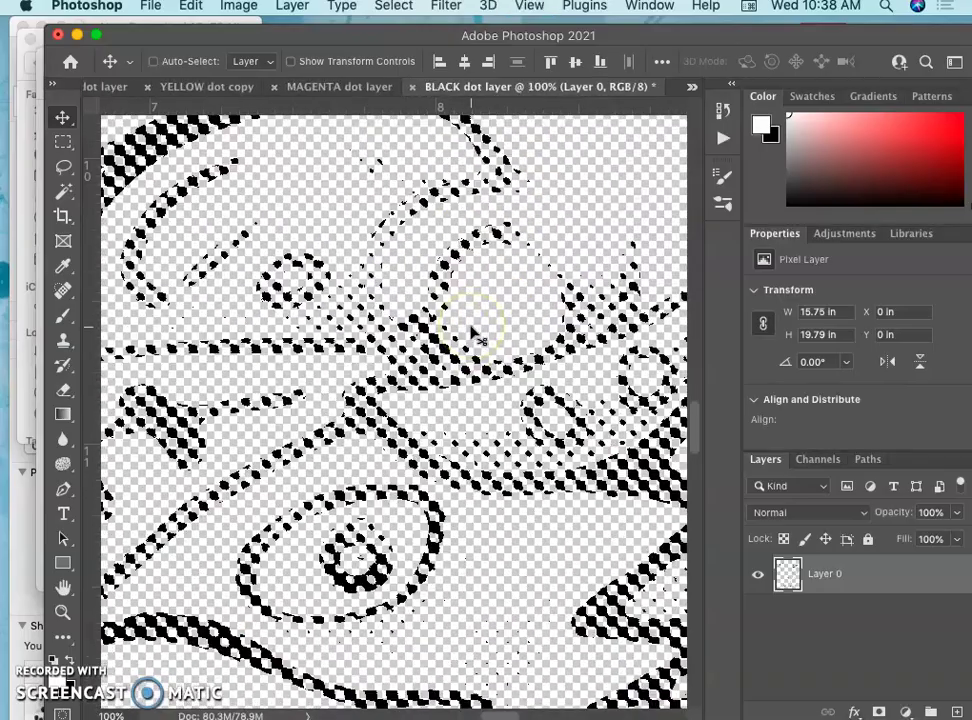
pyautogui.press('super+minus')
pyautogui.press('super+minus')
pyautogui.press('super+minus')
pyautogui.press('super+minus')
pyautogui.press('super+minus')
pyautogui.press('super+minus')
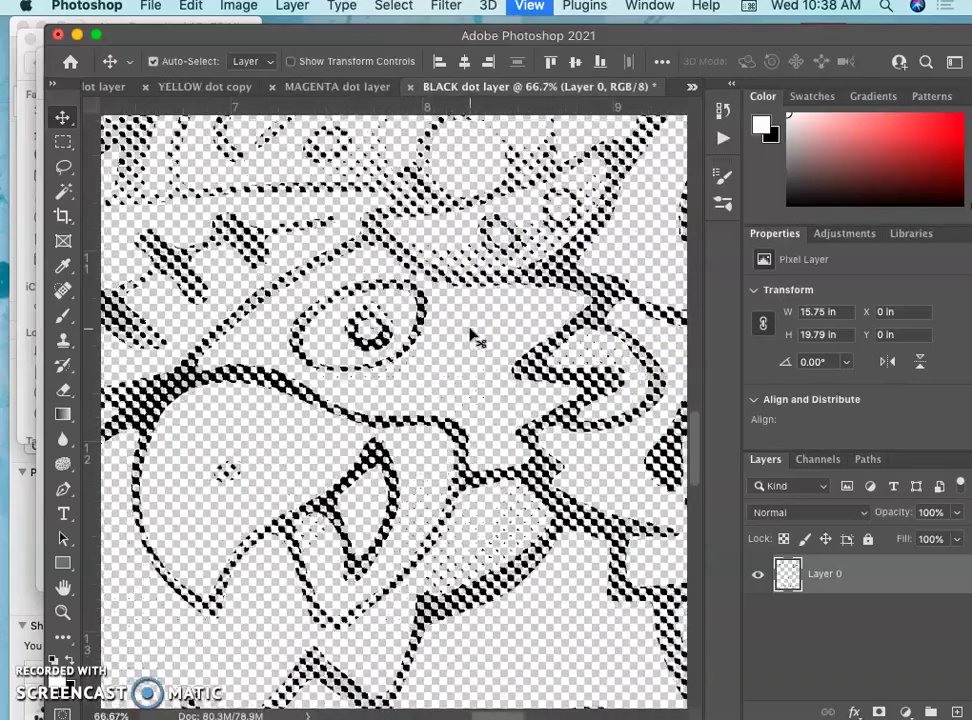
# - Close the BLACK, YELLOW, MAGENTA and CYAN dot documents, discarding changes to each
pyautogui.click(411, 88)
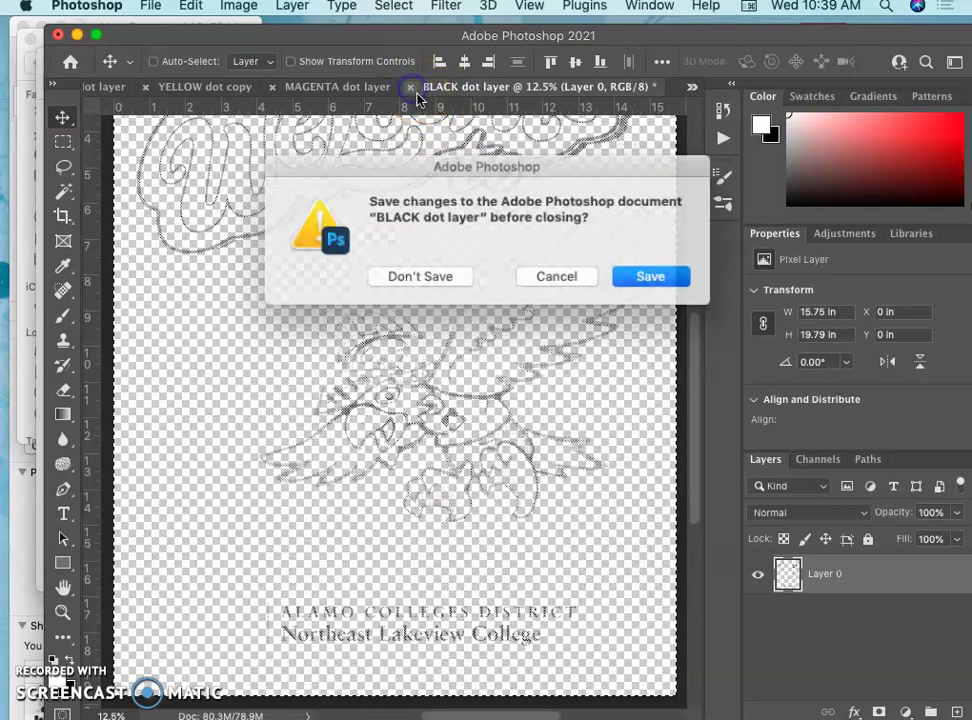
pyautogui.click(432, 276)
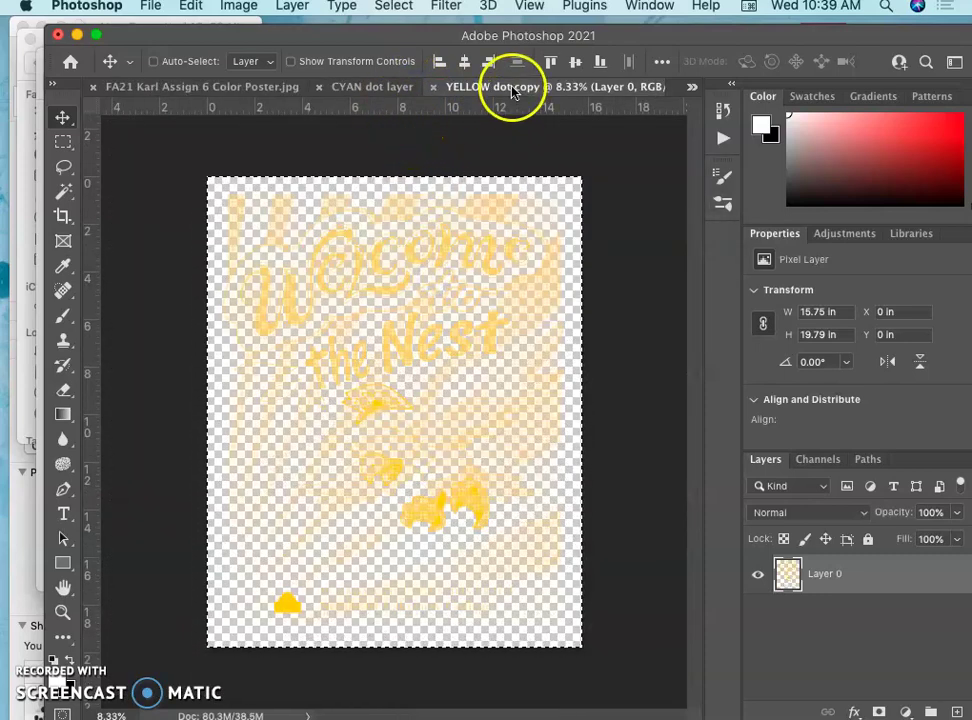
pyautogui.click(433, 87)
pyautogui.click(449, 277)
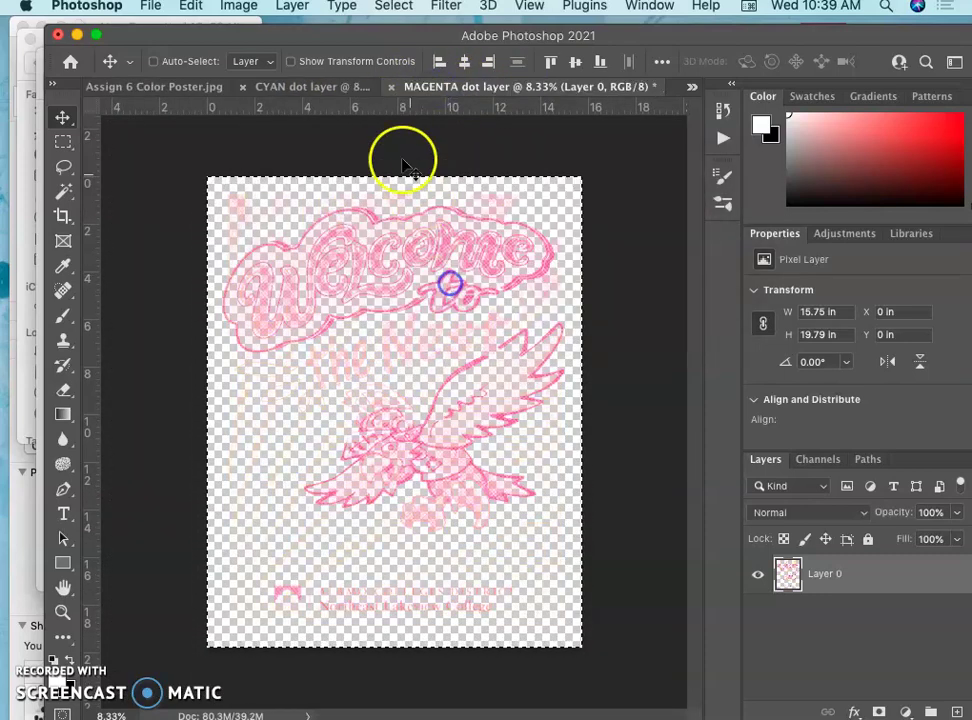
pyautogui.click(391, 87)
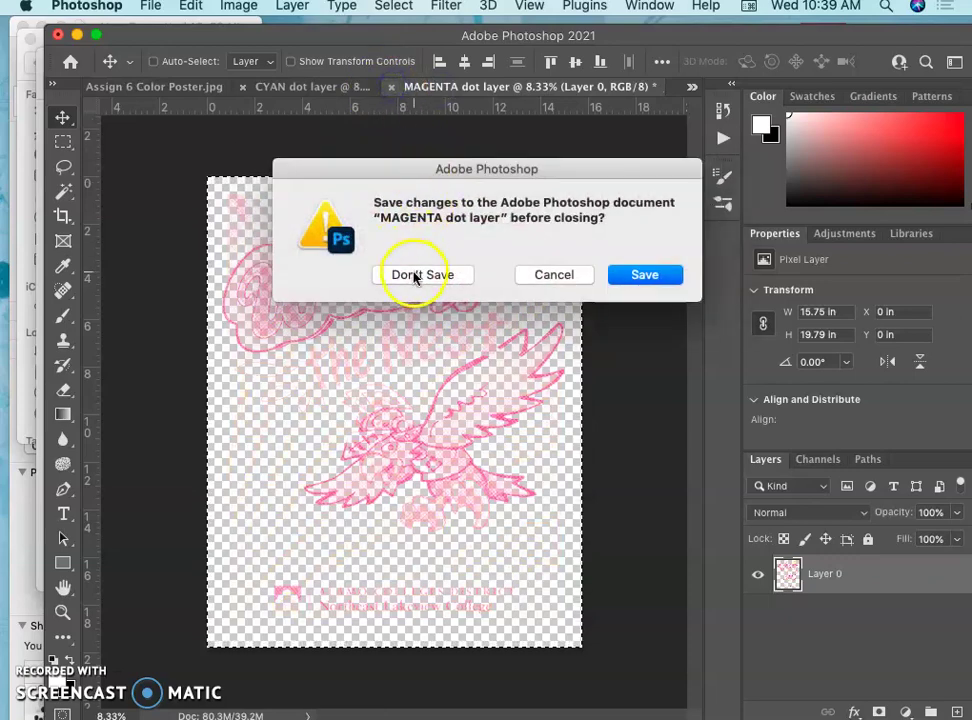
pyautogui.click(413, 278)
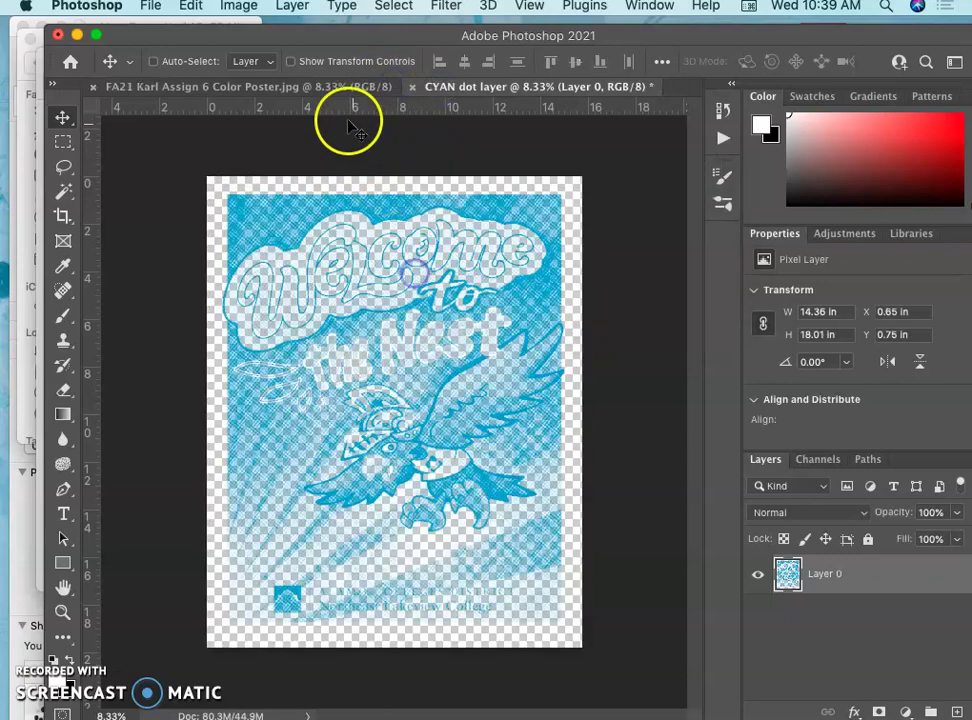
pyautogui.click(413, 87)
pyautogui.click(423, 277)
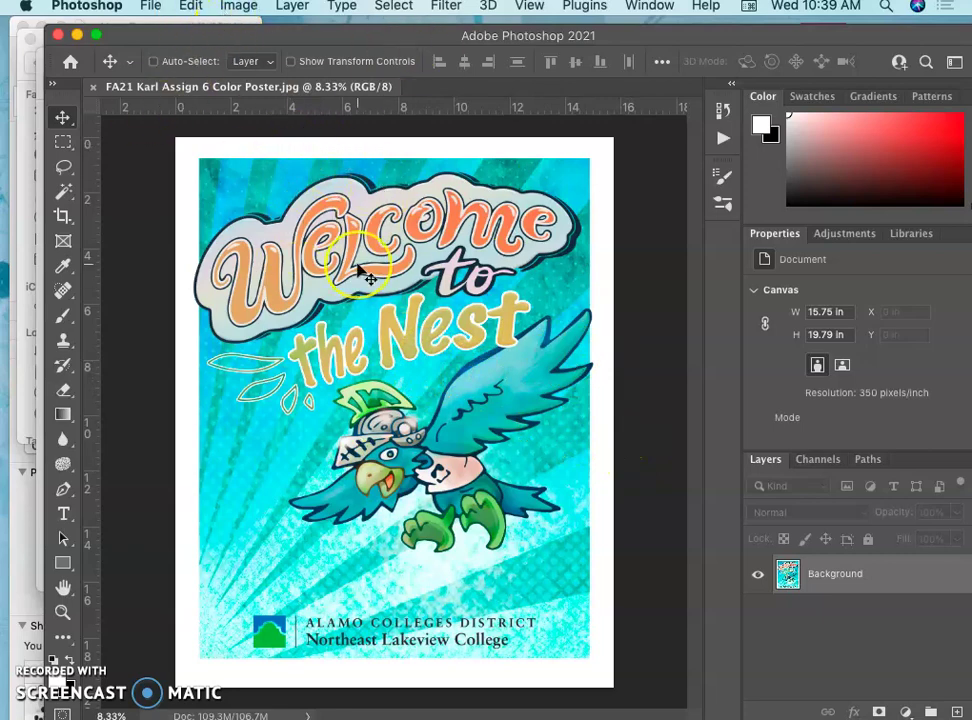
# - Inspect the original color poster at 100%, zoom back out, and bring up the Image menu
pyautogui.press('super+equal')
pyautogui.press('super+equal')
pyautogui.press('super+equal')
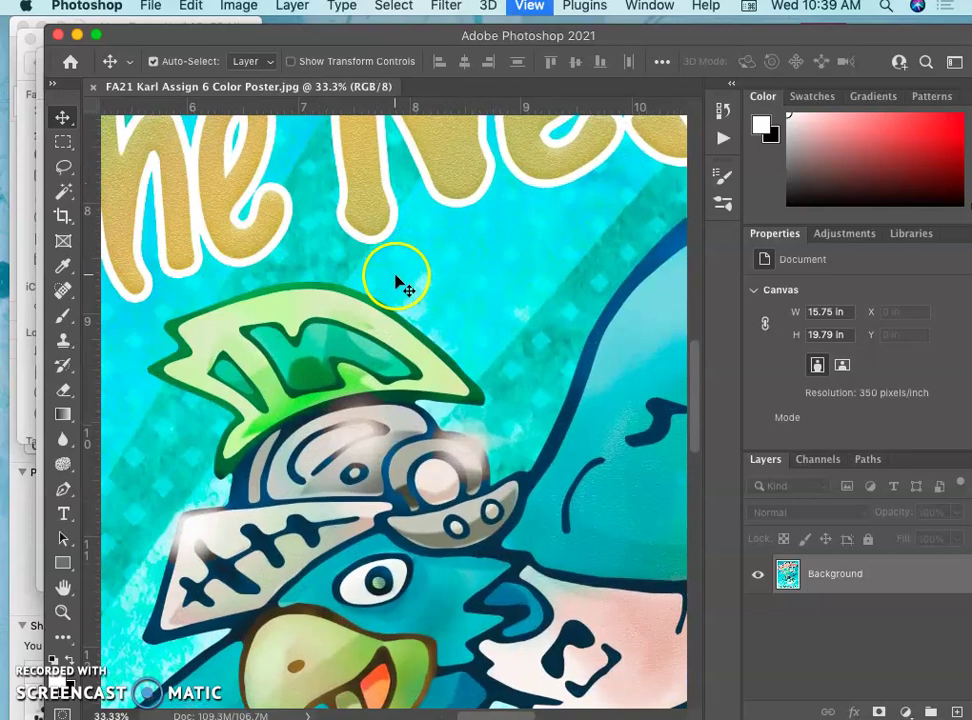
pyautogui.press('super+equal')
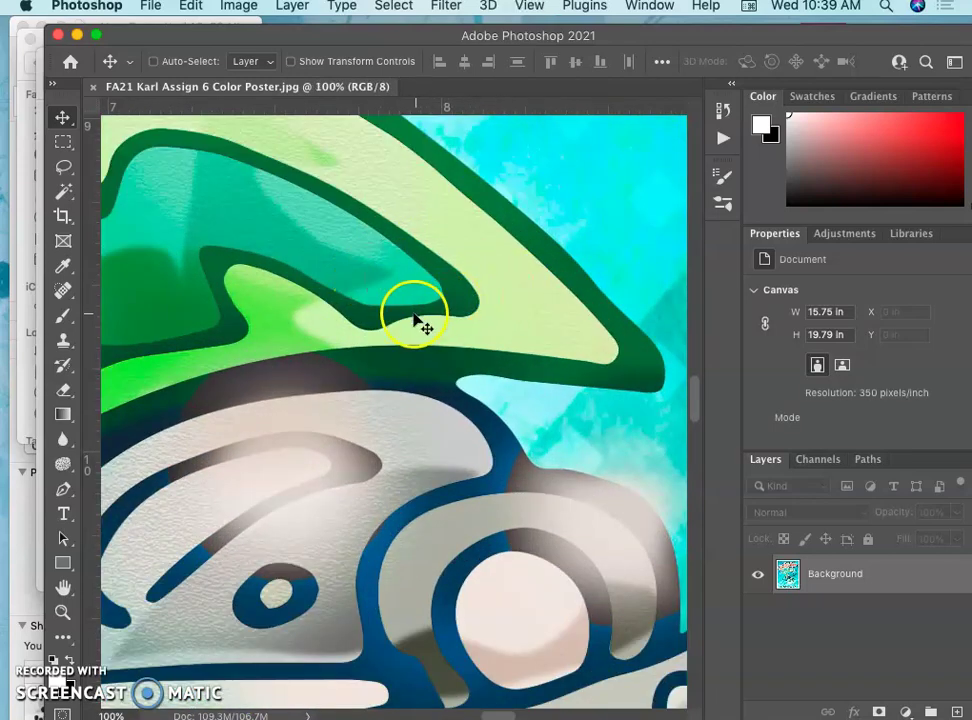
pyautogui.scroll(-10, 416, 316)
pyautogui.hscroll(-5, 395, 312)
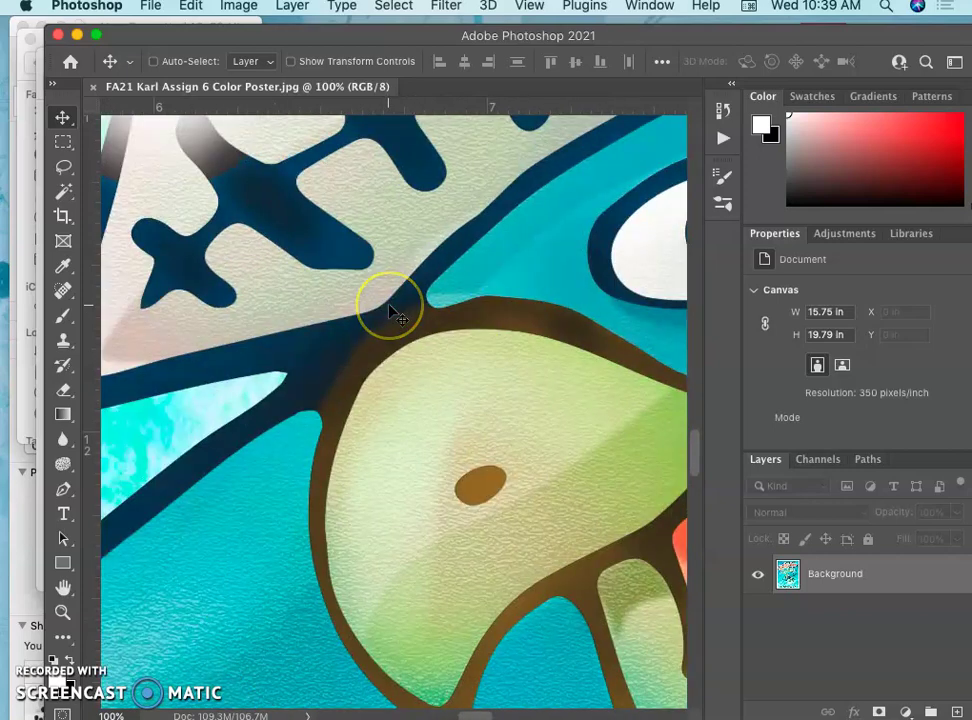
pyautogui.scroll(-4, 395, 313)
pyautogui.scroll(10, 350, 303)
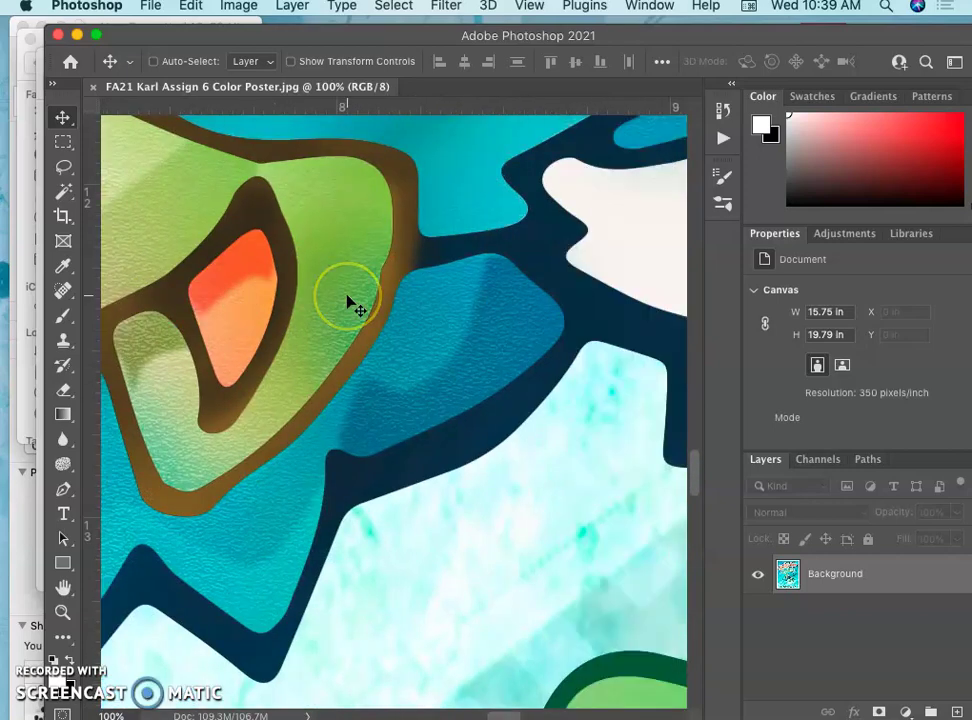
pyautogui.scroll(-6, 350, 302)
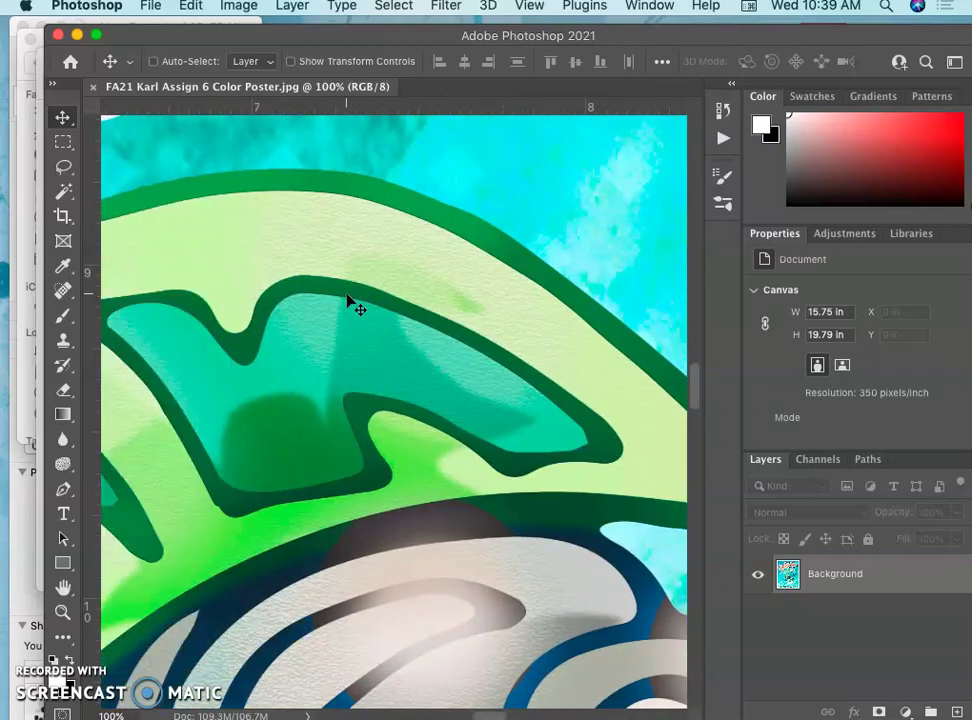
pyautogui.press('super+minus')
pyautogui.press('super+minus')
pyautogui.press('super+minus')
pyautogui.press('super+minus')
pyautogui.press('super+minus')
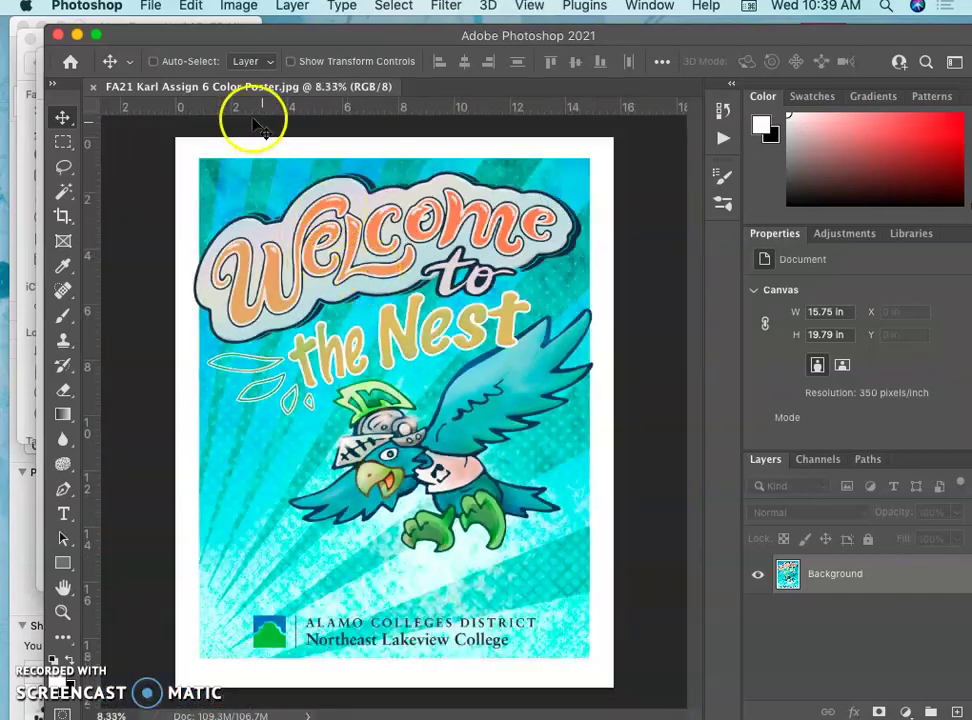
pyautogui.click(238, 6)
# - Convert the poster to CMYK Color mode, accepting the colour profile warning
pyautogui.moveTo(241, 27)
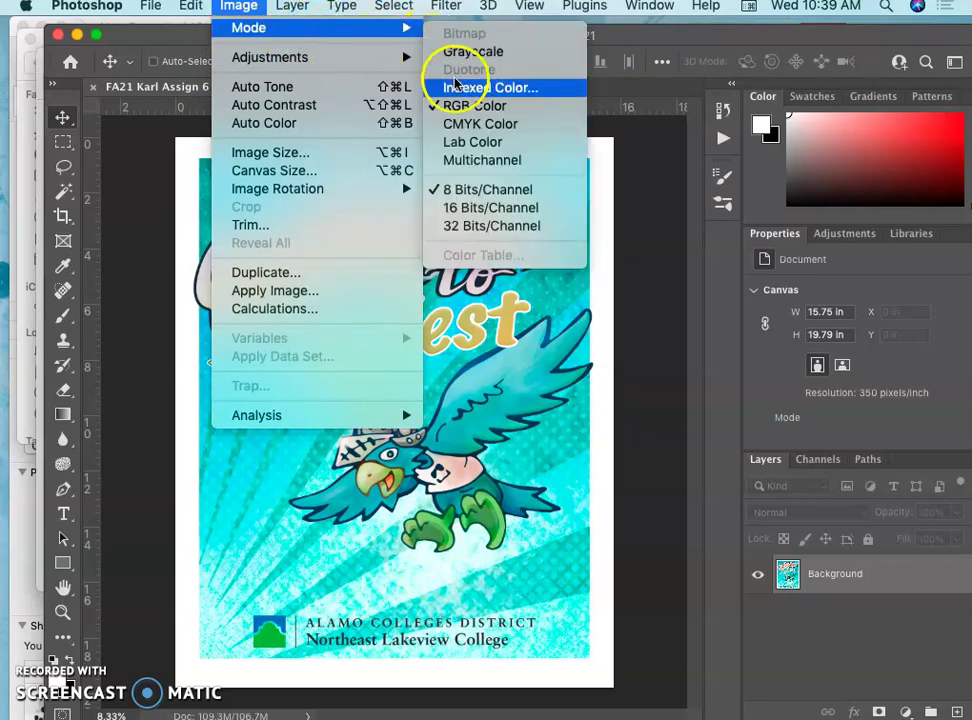
pyautogui.click(470, 133)
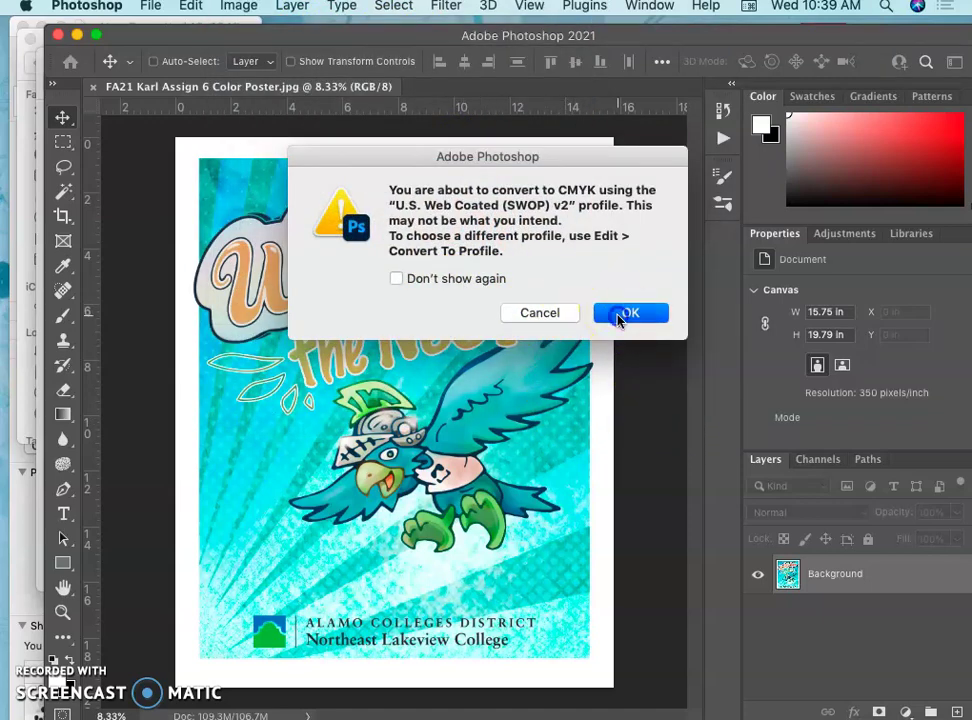
pyautogui.click(620, 316)
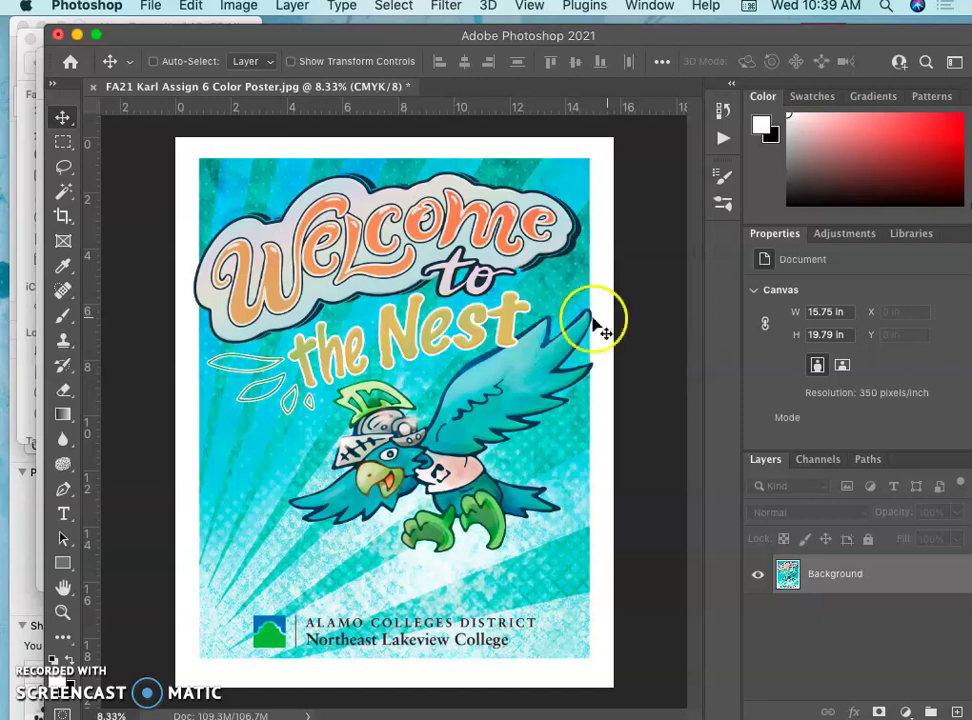
# - Undo and redo the CMYK conversion via Edit > Redo to compare the results
pyautogui.press('super+z')
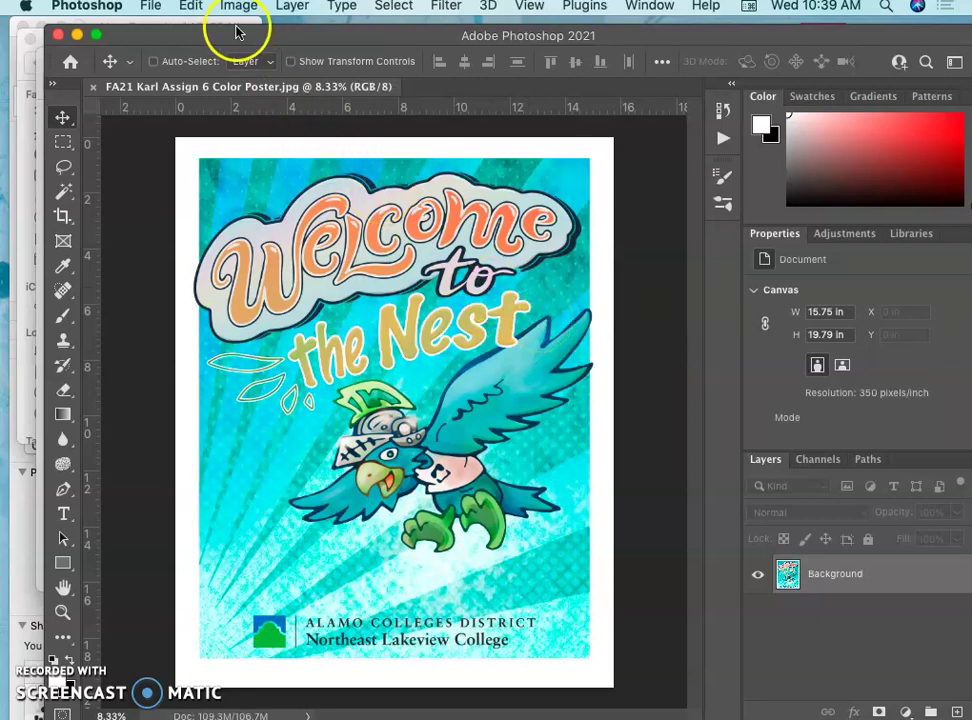
pyautogui.click(195, 8)
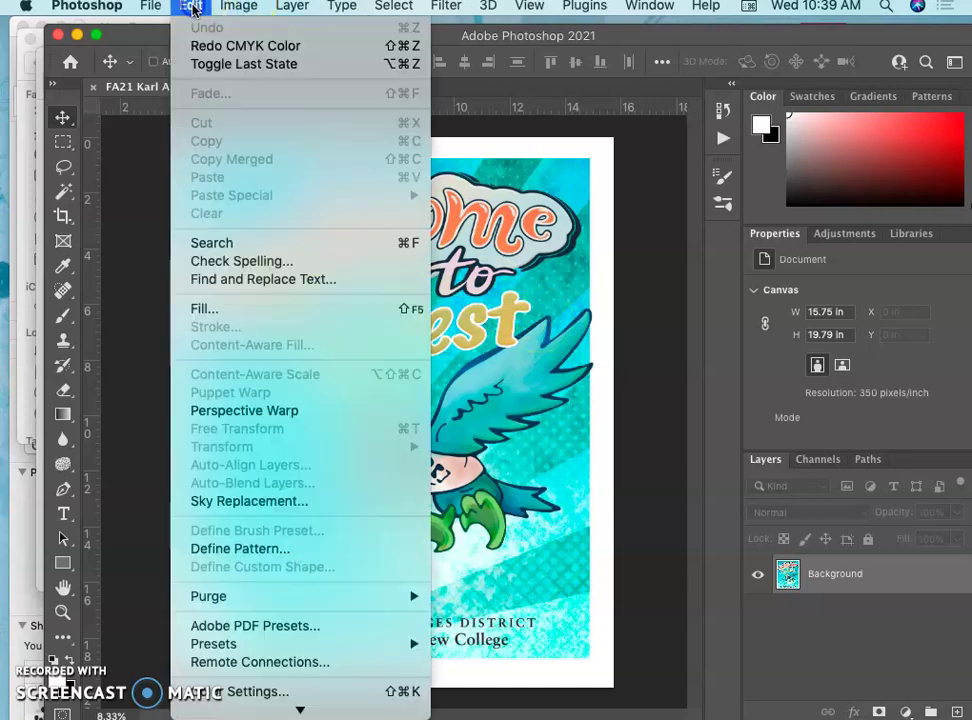
pyautogui.click(205, 46)
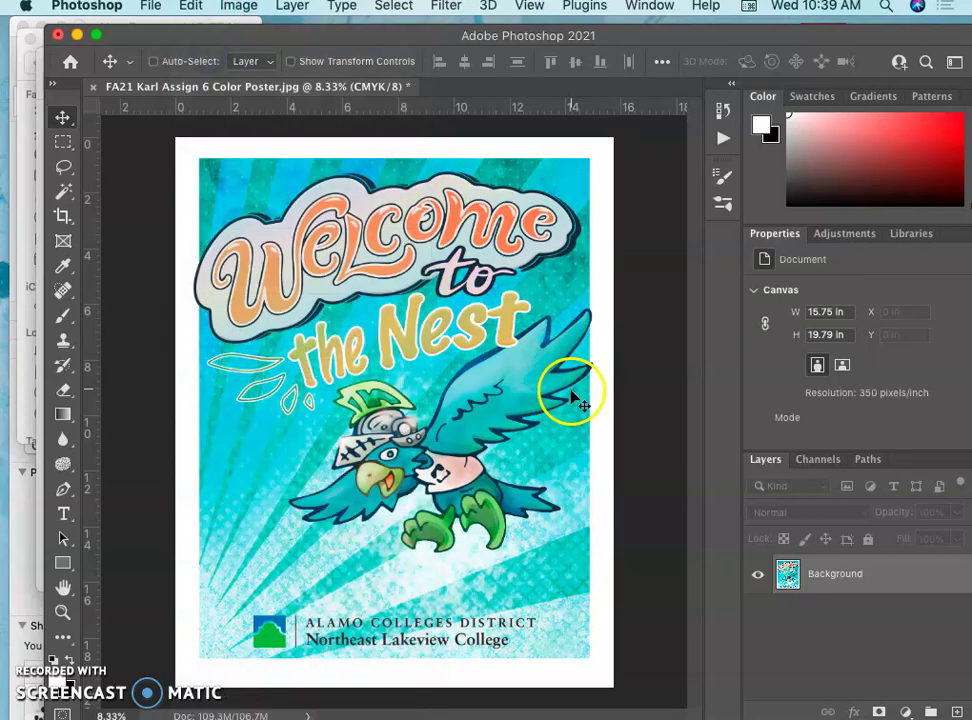
pyautogui.press('super+equal')
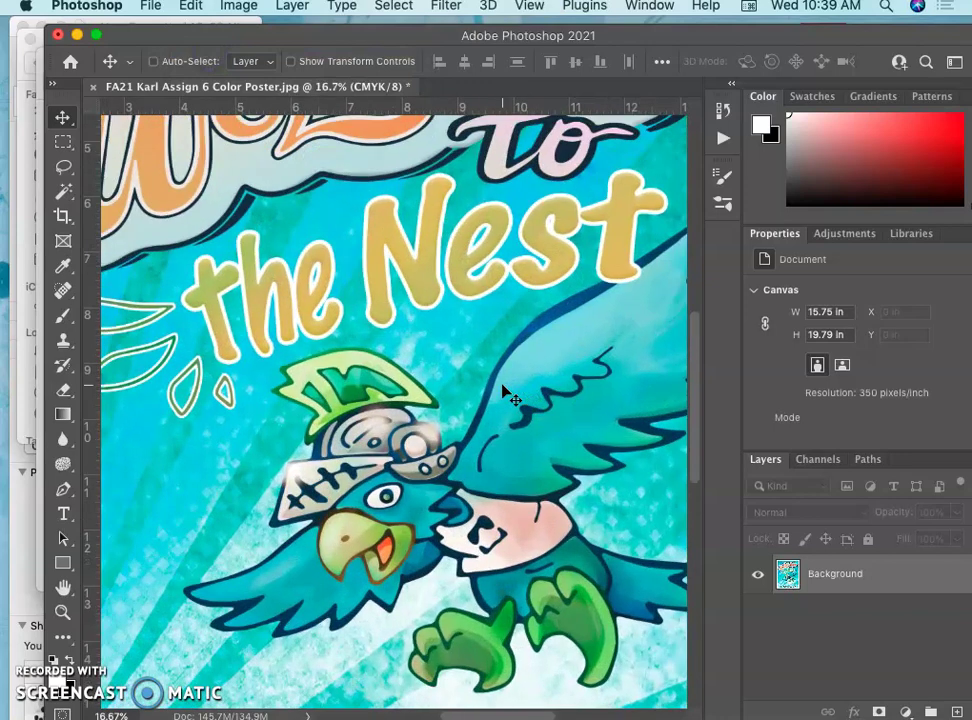
pyautogui.scroll(-2, 427, 336)
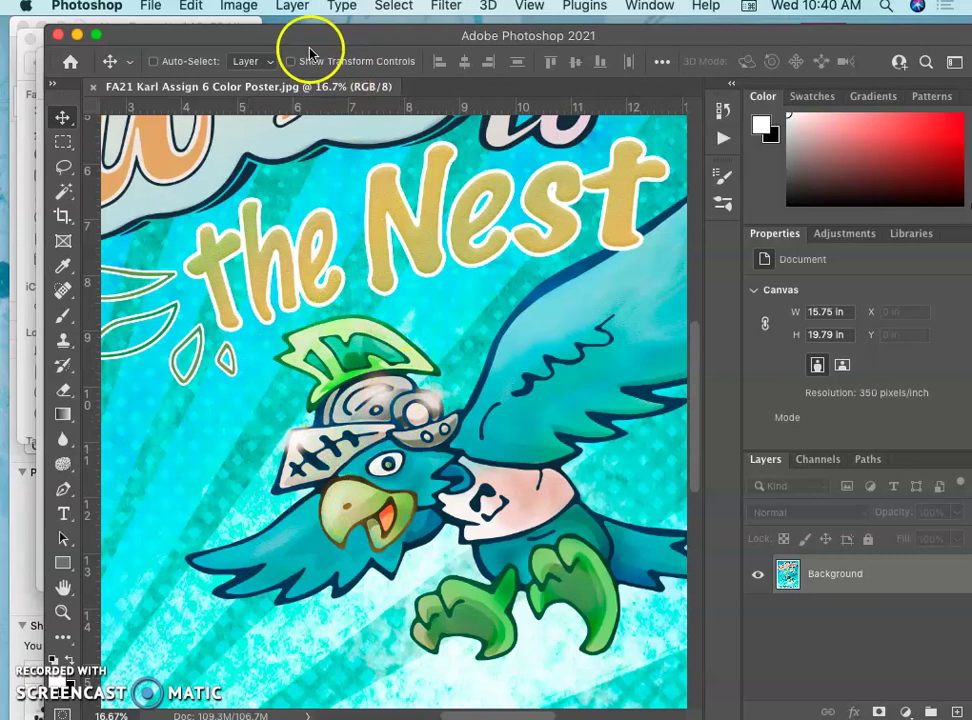
pyautogui.click(190, 6)
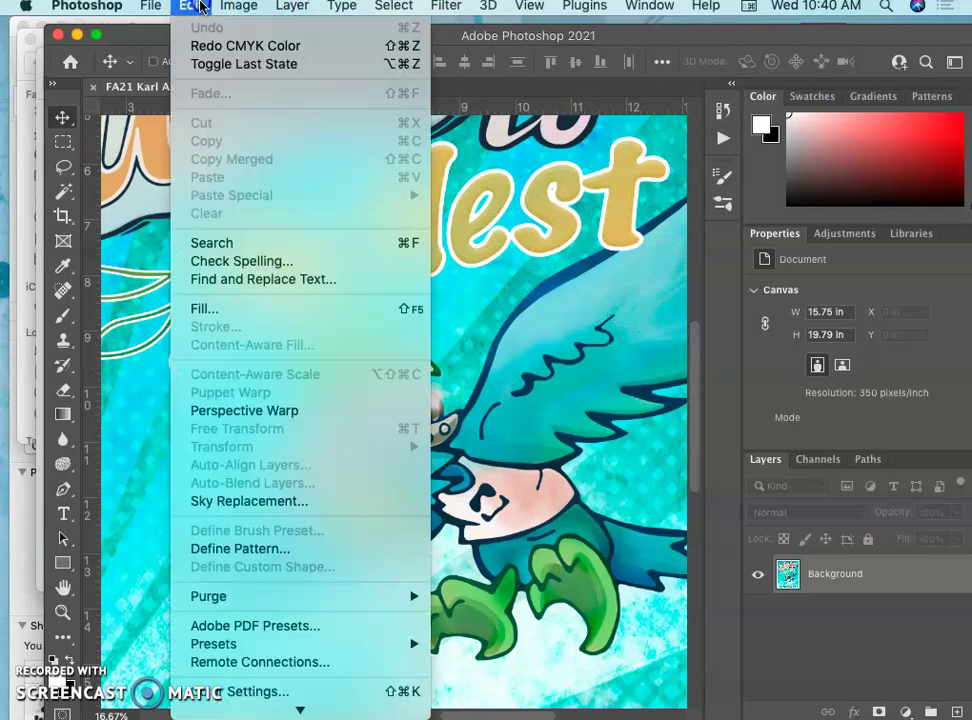
pyautogui.click(191, 40)
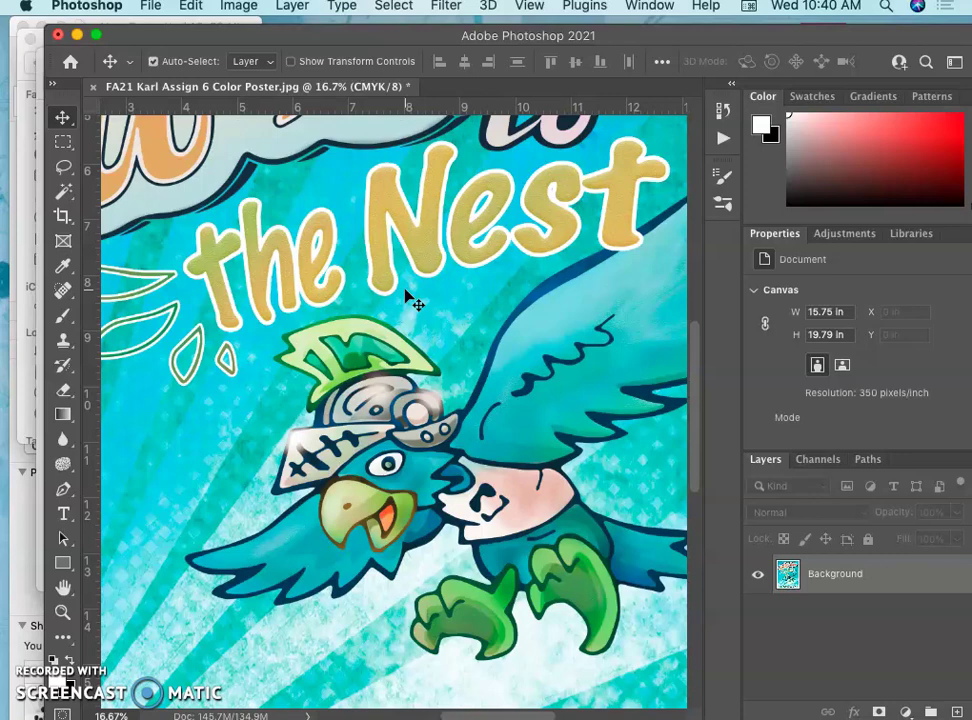
pyautogui.press('super+minus')
pyautogui.press('super+minus')
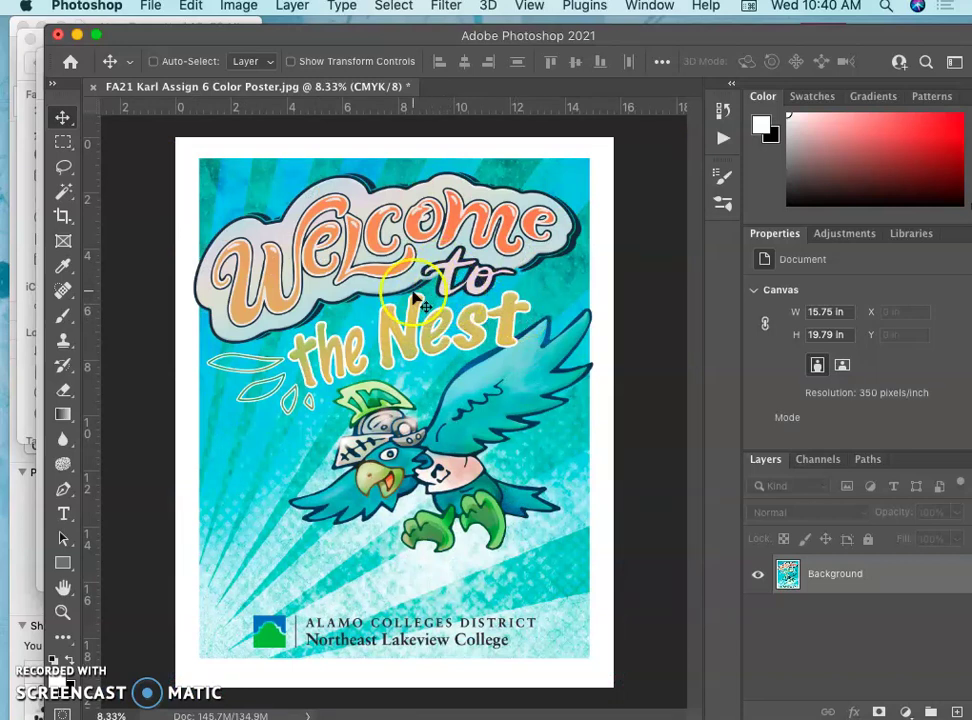
# - In Channels, hide Cyan, Magenta and Yellow and make Black the active channel
pyautogui.click(817, 460)
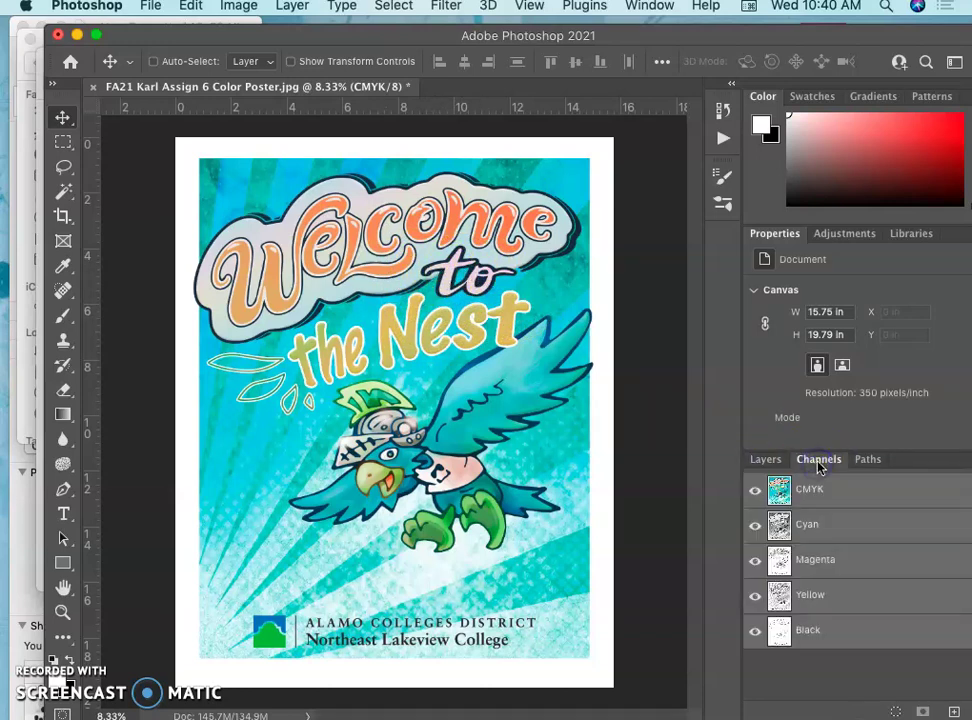
pyautogui.click(756, 527)
pyautogui.click(756, 561)
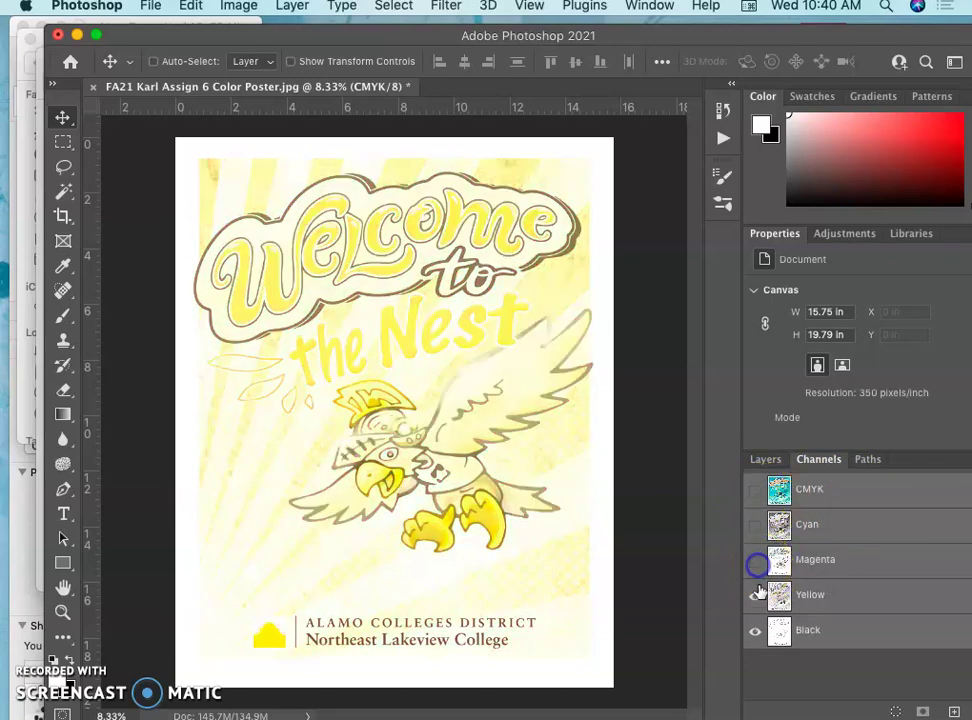
pyautogui.click(757, 596)
pyautogui.click(846, 633)
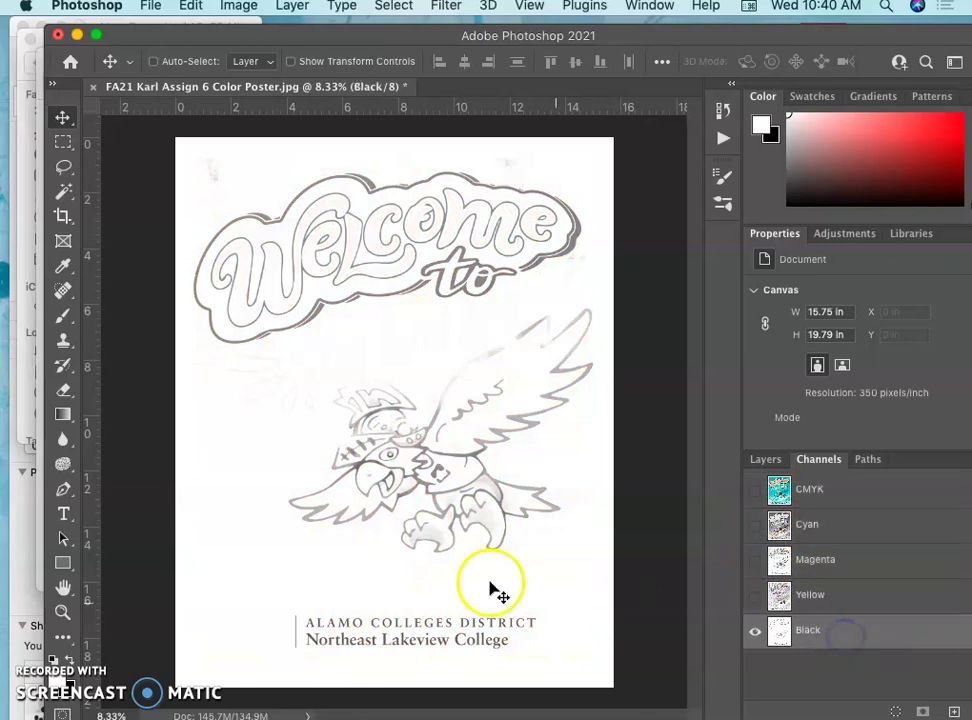
# - Inspect the Black channel's eagle linework at 100%, then zoom back out
pyautogui.press('super+equal')
pyautogui.press('super+equal')
pyautogui.press('super+equal')
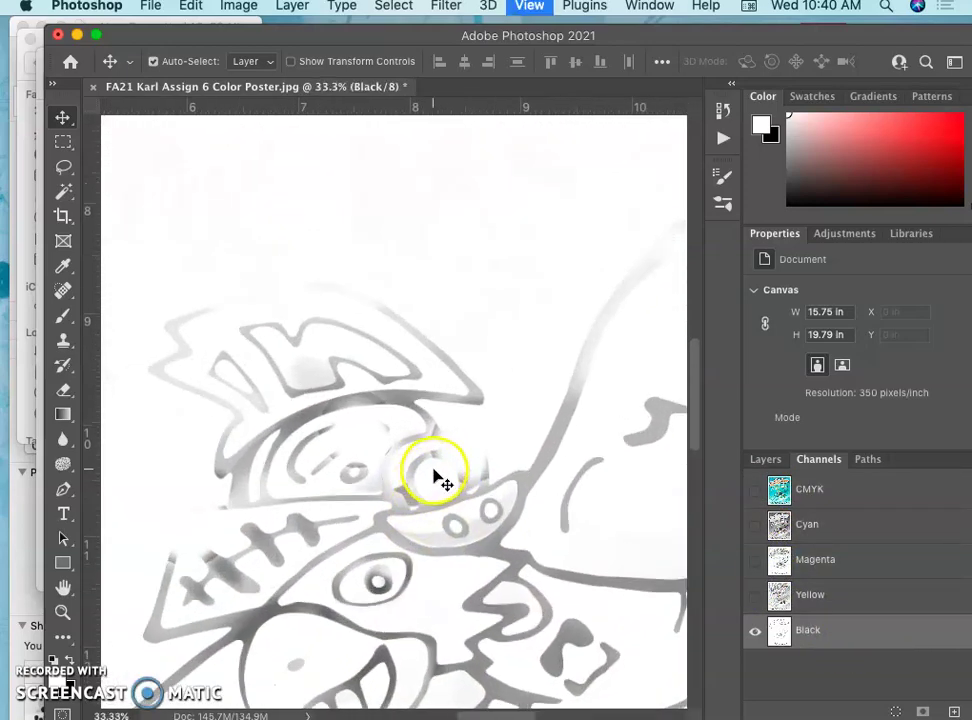
pyautogui.press('super+equal')
pyautogui.scroll(-10, 437, 470)
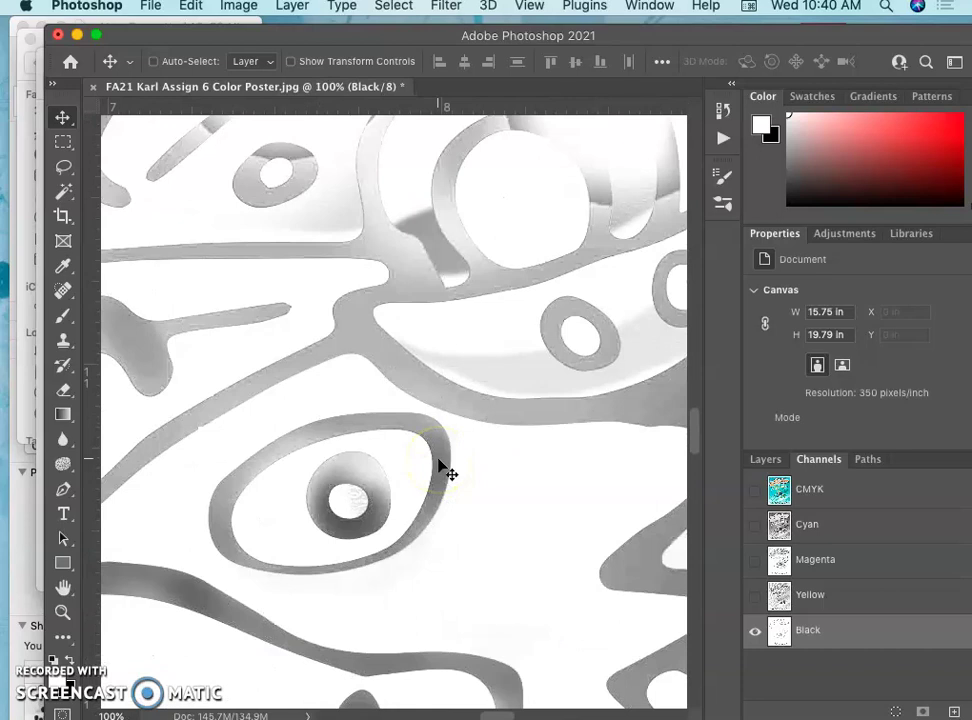
pyautogui.hscroll(-10, 437, 470)
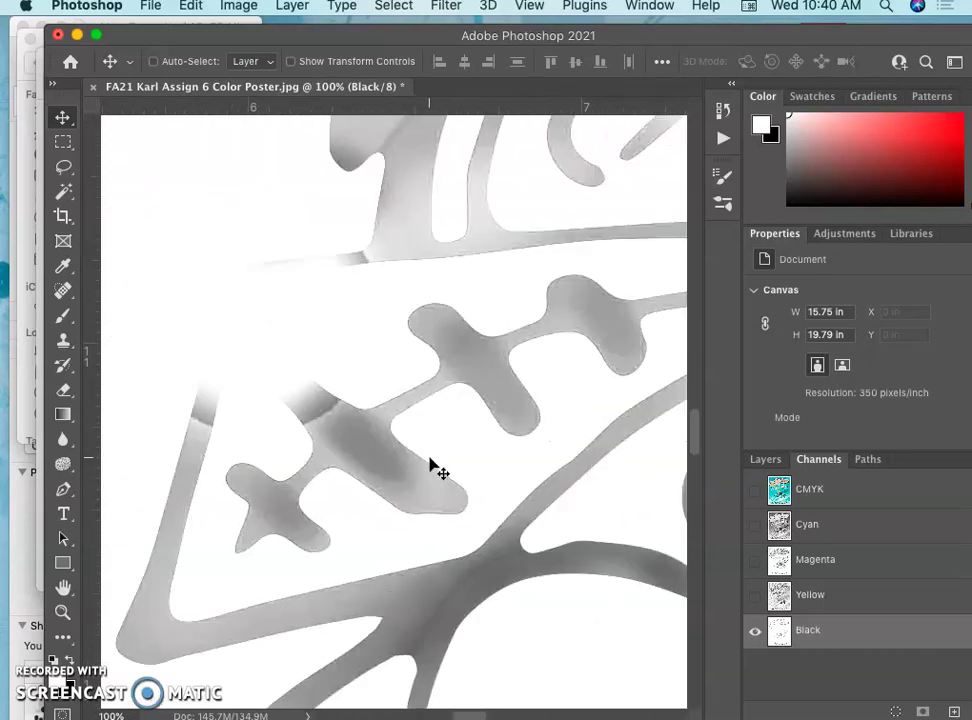
pyautogui.scroll(-5, 437, 470)
pyautogui.hscroll(10, 437, 470)
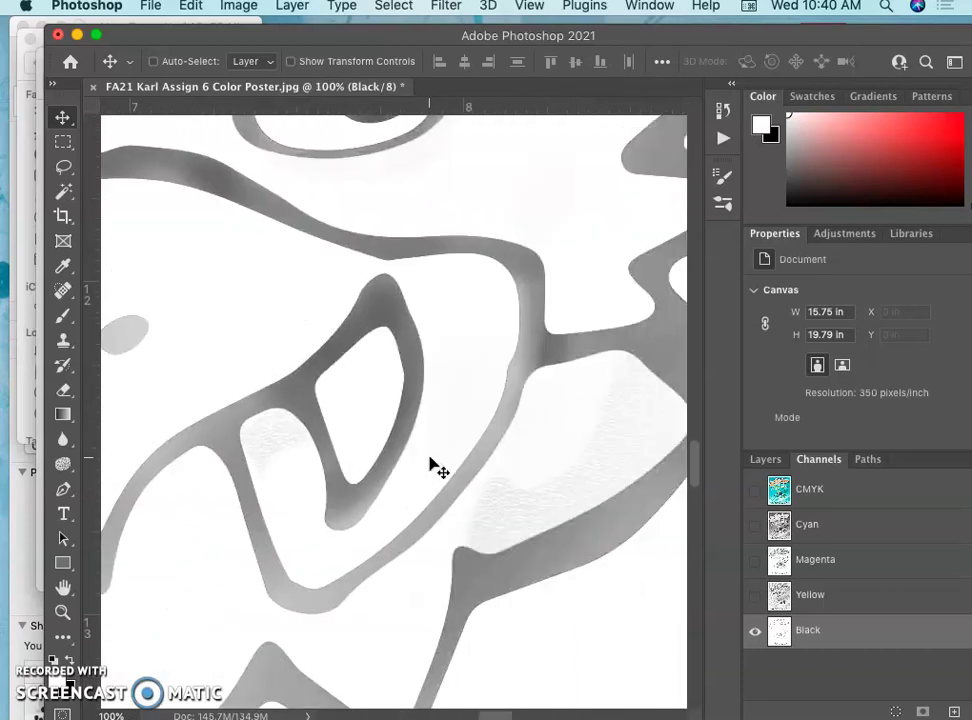
pyautogui.press('super+minus')
pyautogui.press('super+minus')
pyautogui.press('super+minus')
pyautogui.press('super+minus')
pyautogui.press('super+minus')
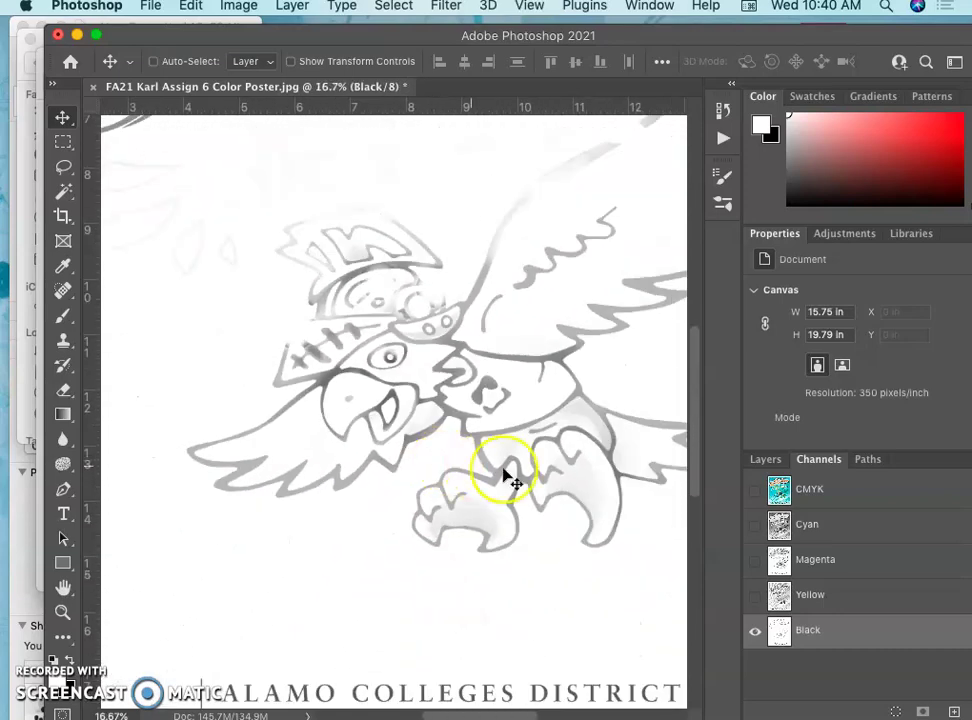
pyautogui.click(755, 525)
pyautogui.click(755, 630)
pyautogui.hscroll(5, 497, 395)
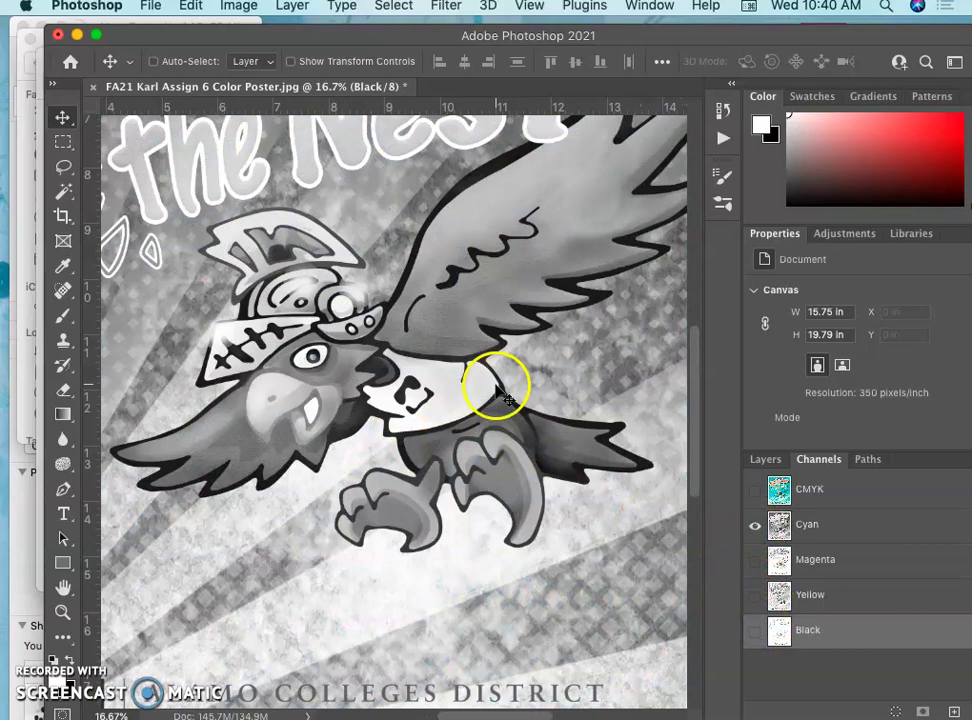
pyautogui.scroll(10, 497, 395)
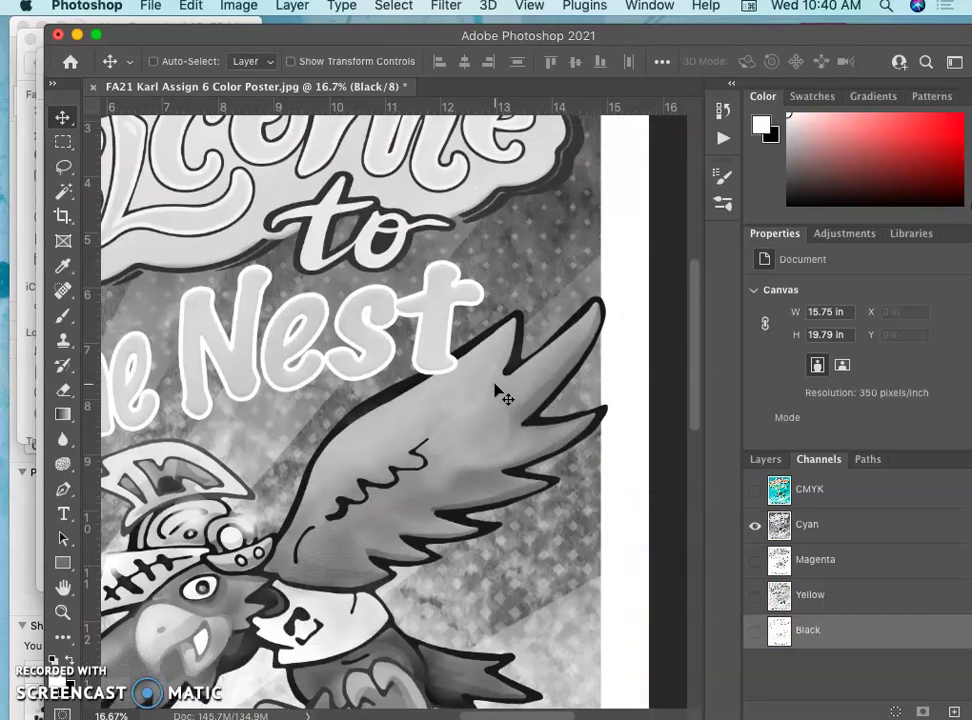
pyautogui.hscroll(-10, 497, 393)
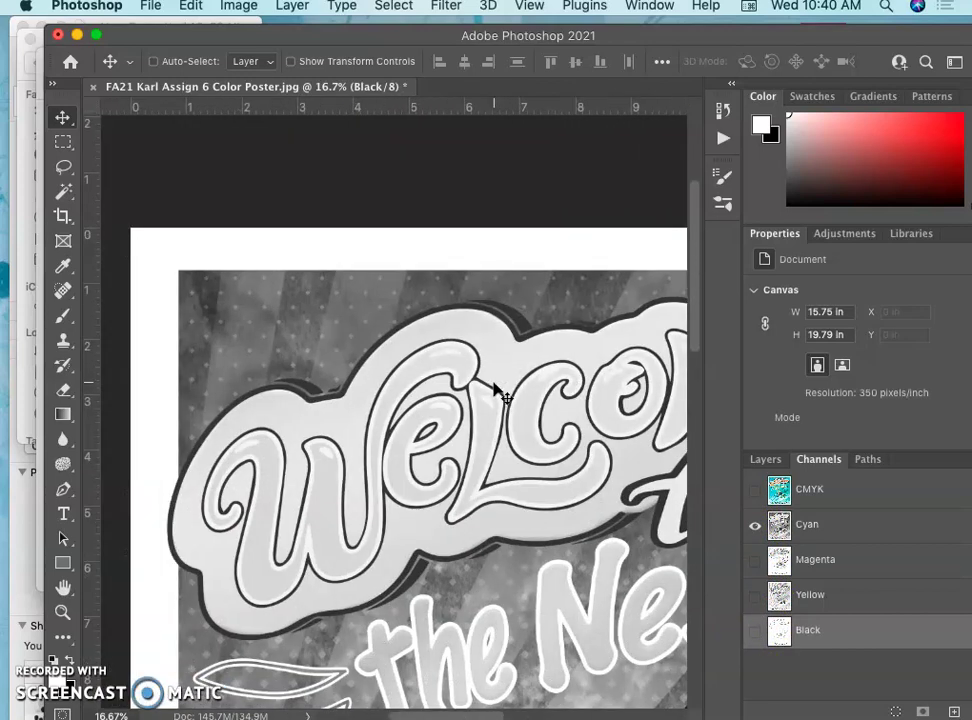
pyautogui.press('super+equal')
pyautogui.press('super+equal')
pyautogui.press('super+equal')
pyautogui.press('super+equal')
pyautogui.press('super+equal')
pyautogui.press('super+equal')
pyautogui.press('super+equal')
pyautogui.press('super+equal')
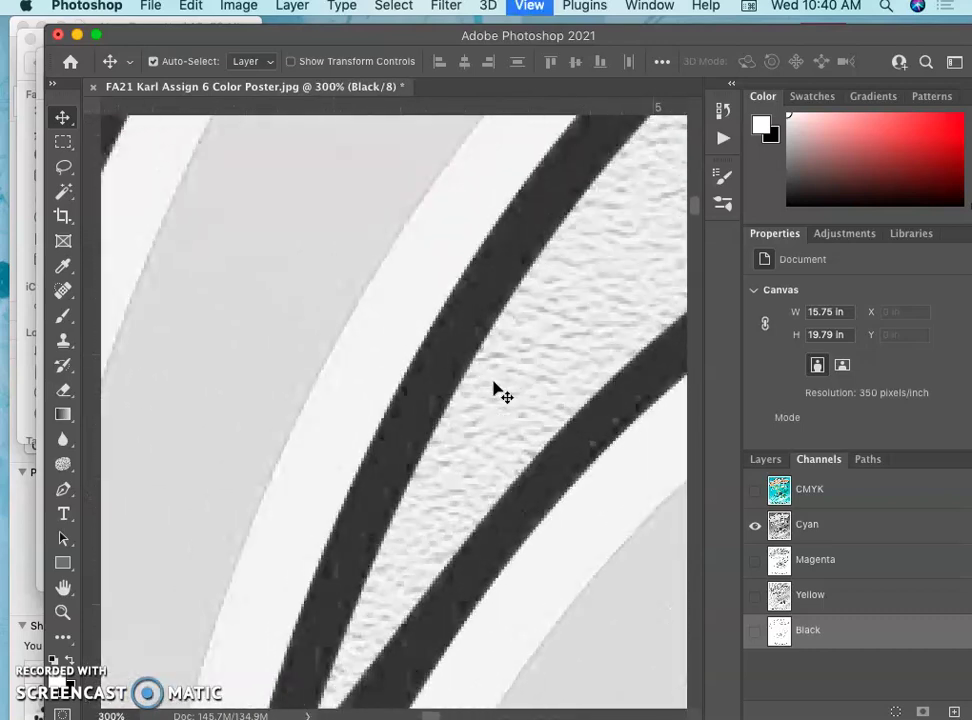
pyautogui.click(420, 352)
pyautogui.hscroll(-5, 420, 352)
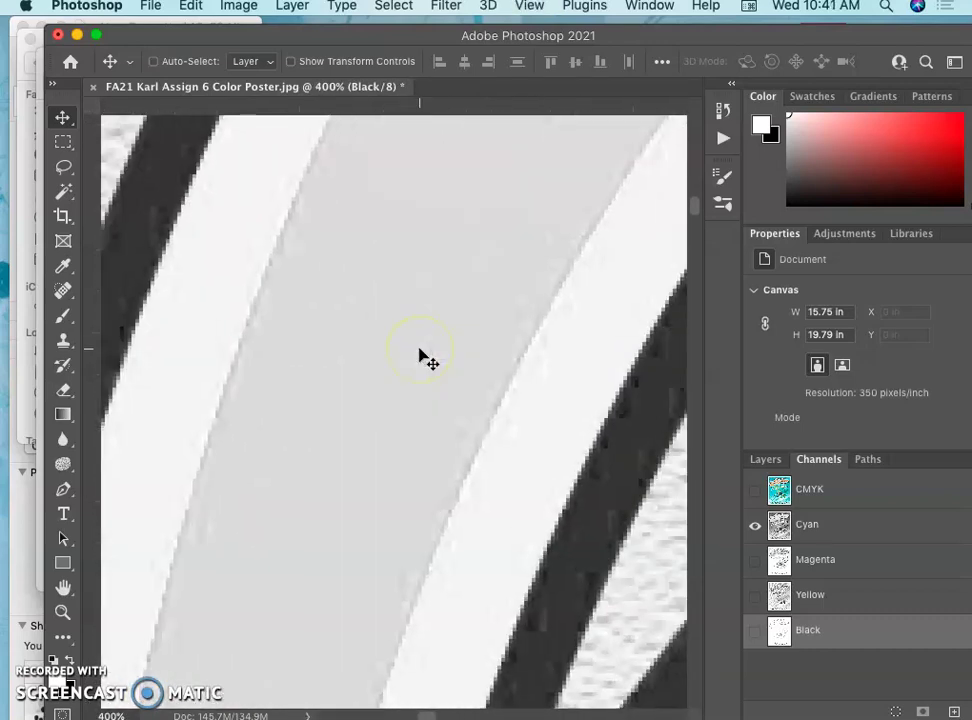
pyautogui.press('super+minus')
pyautogui.press('super+minus')
pyautogui.press('super+minus')
pyautogui.press('super+minus')
pyautogui.press('super+minus')
pyautogui.press('super+minus')
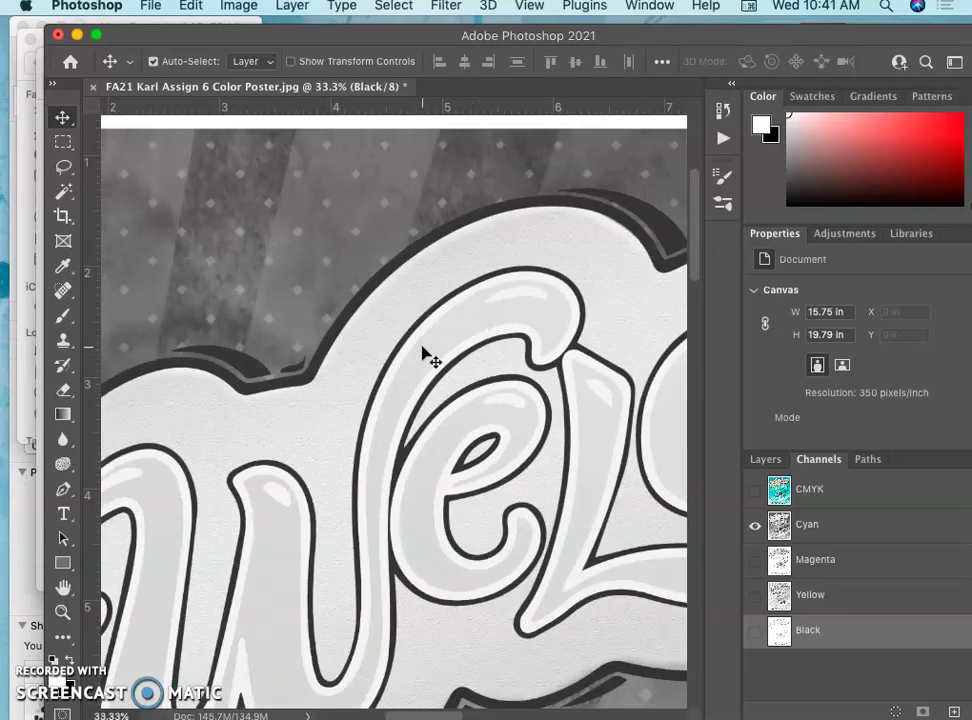
pyautogui.press('super+minus')
pyautogui.press('super+minus')
pyautogui.press('super+minus')
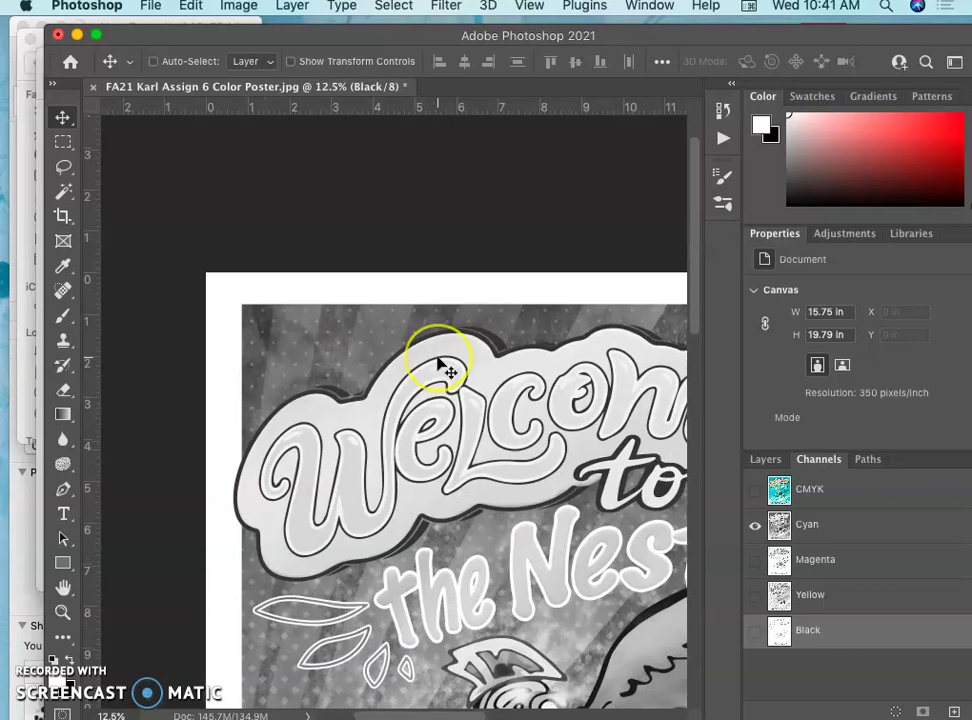
pyautogui.scroll(-4, 434, 358)
pyautogui.scroll(-10, 450, 401)
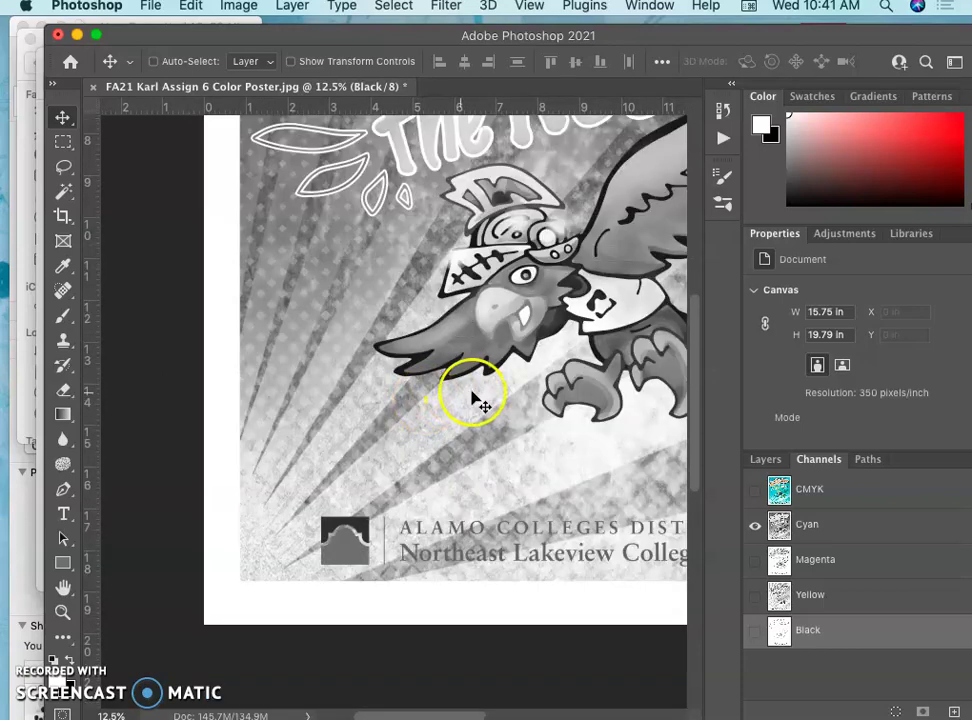
pyautogui.press('super+plus')
pyautogui.press('super+plus')
pyautogui.press('super+plus')
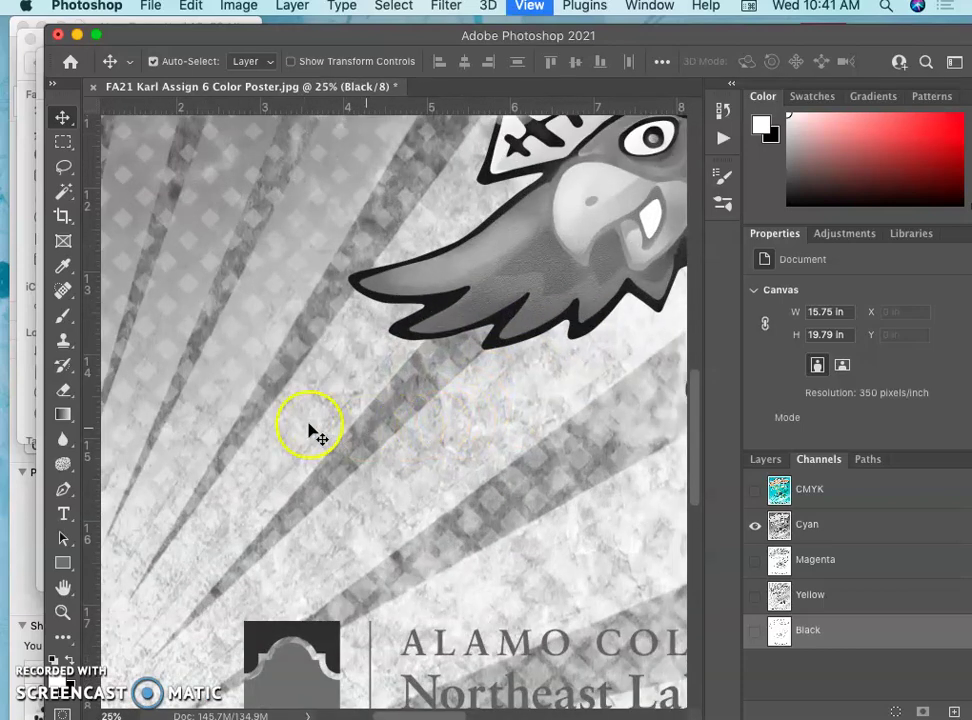
pyautogui.press('super+plus')
pyautogui.press('super+plus')
pyautogui.press('super+plus')
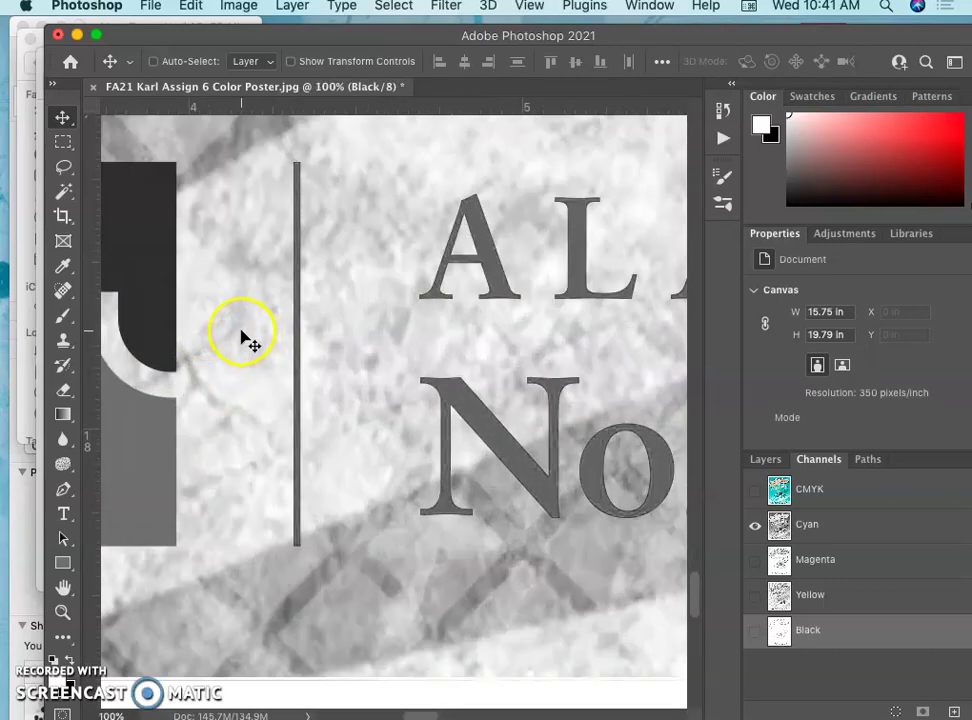
pyautogui.hscroll(-6, 260, 330)
pyautogui.press('super+minus')
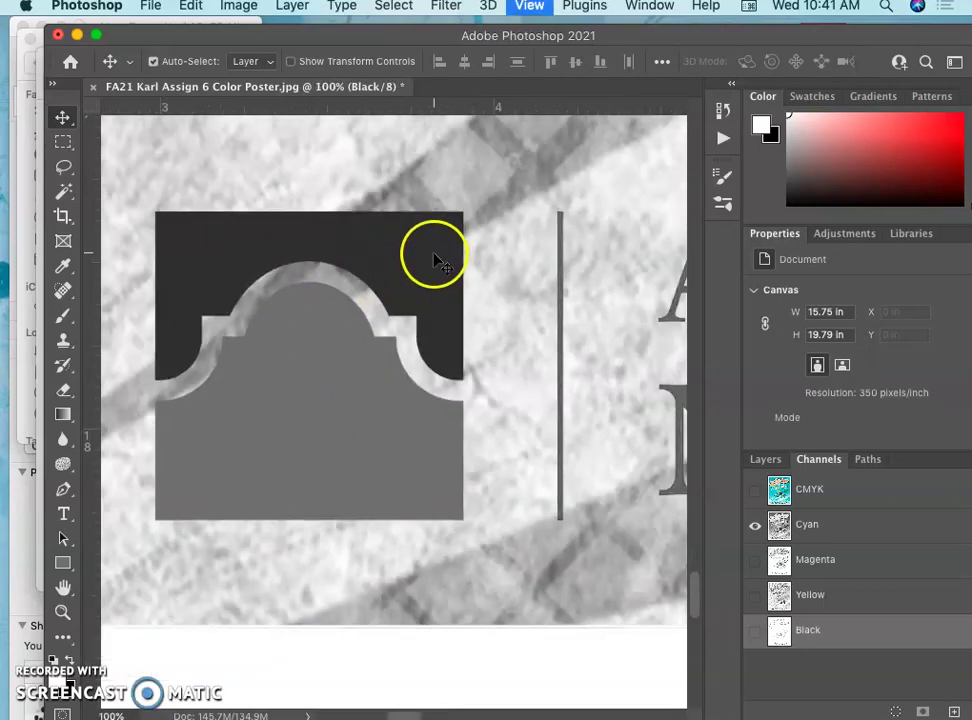
pyautogui.press('super+minus')
pyautogui.press('super+minus')
pyautogui.press('super+minus')
pyautogui.press('super+minus')
pyautogui.press('super+minus')
pyautogui.press('super+minus')
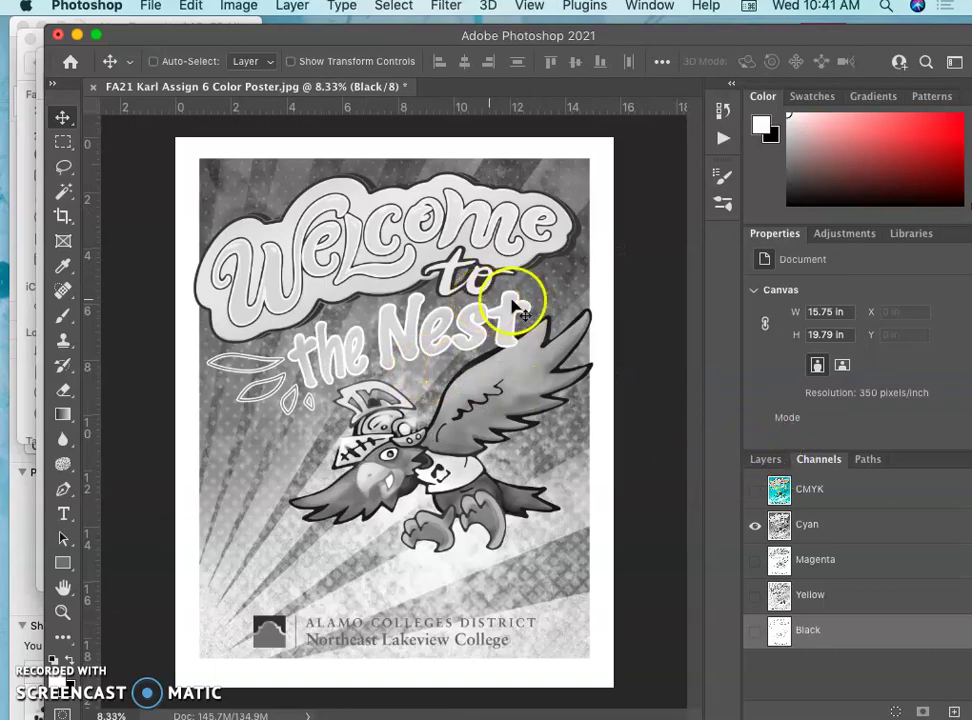
# - Select the Cyan channel and switch to Grayscale mode, discarding the other channels
pyautogui.click(841, 528)
pyautogui.click(790, 516)
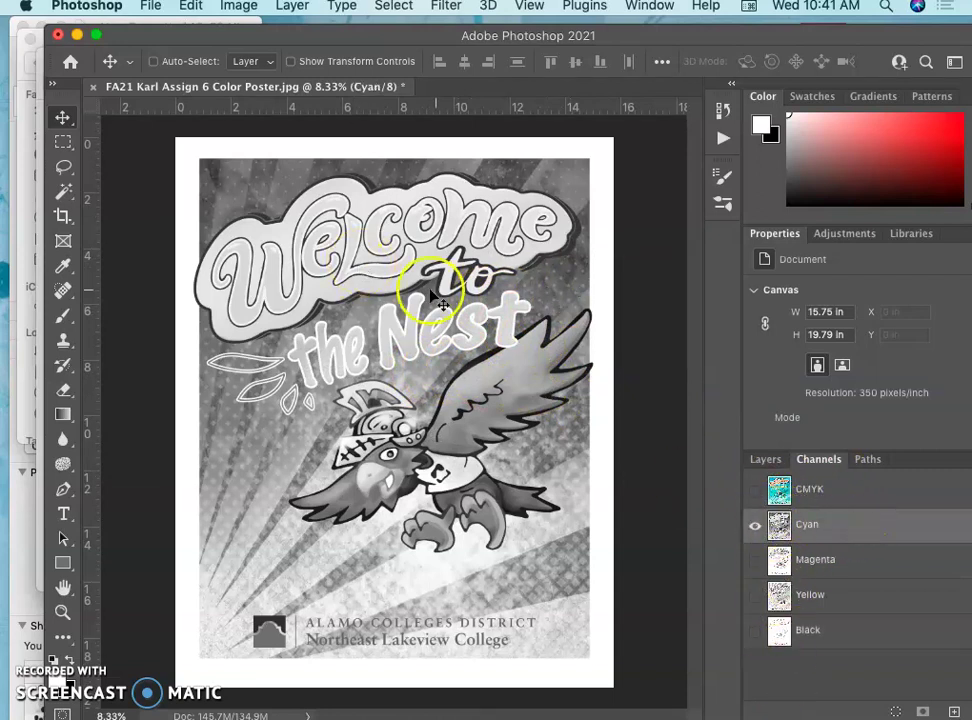
pyautogui.click(240, 6)
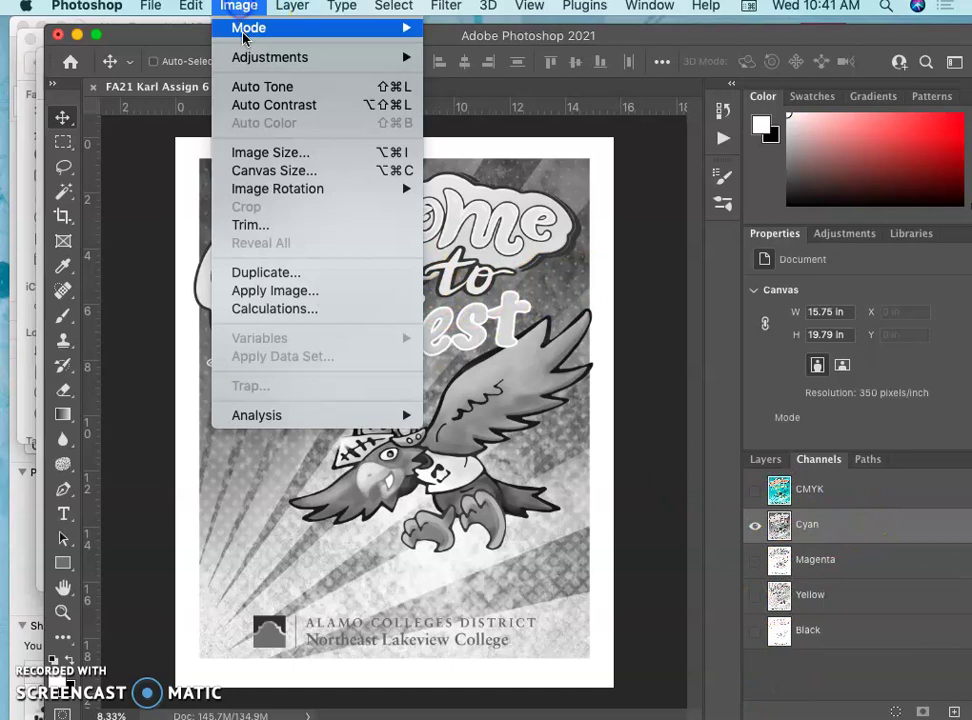
pyautogui.moveTo(386, 32)
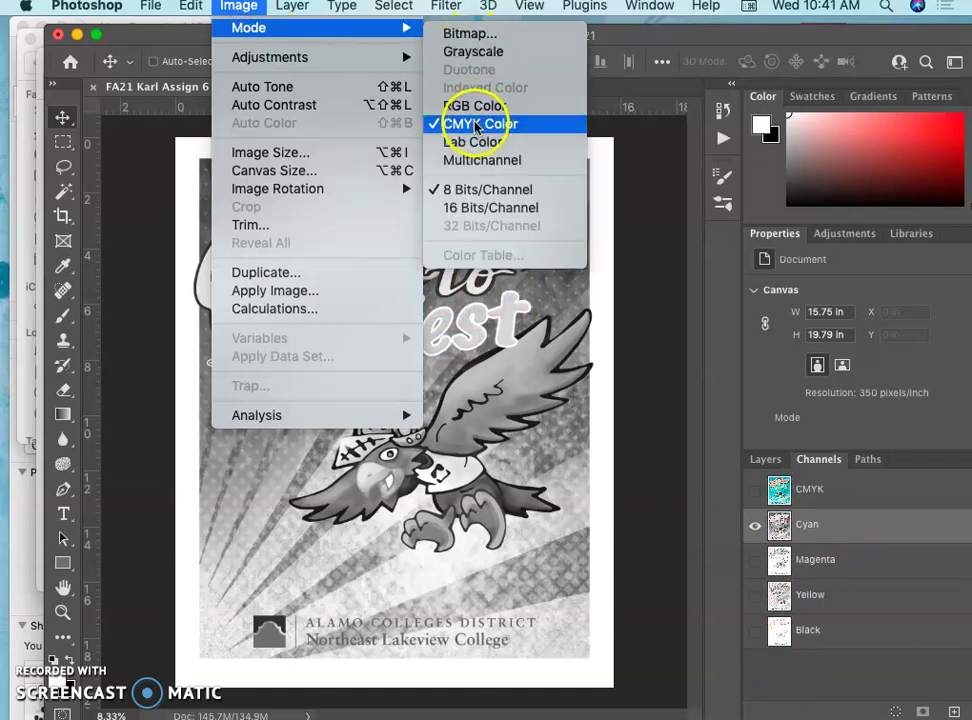
pyautogui.click(468, 52)
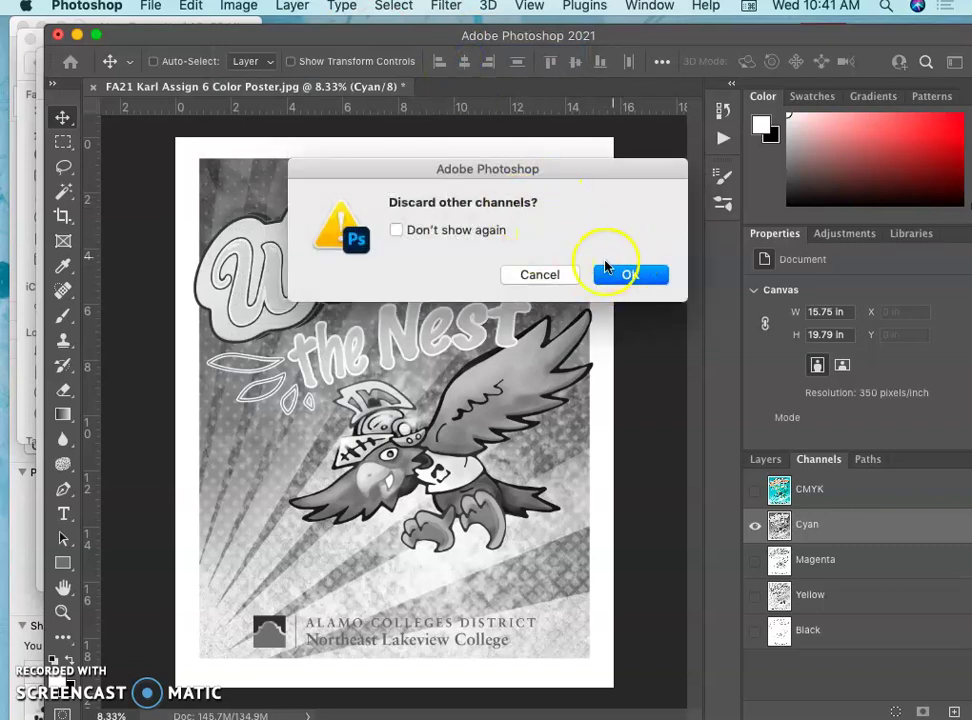
pyautogui.click(655, 278)
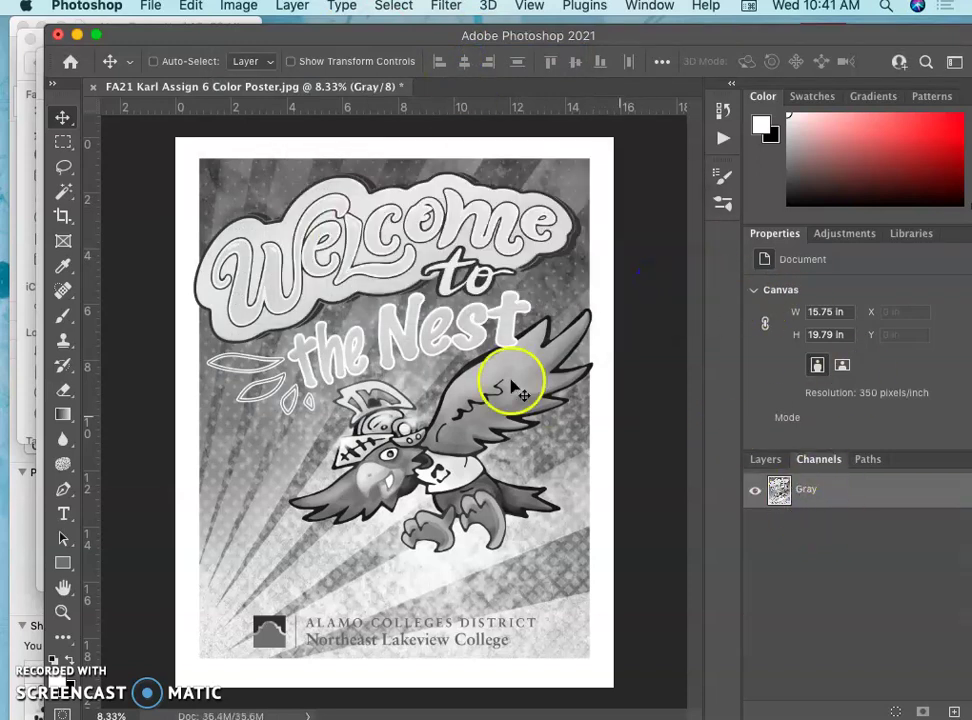
pyautogui.press('super+plus')
pyautogui.press('super+plus')
pyautogui.press('super+plus')
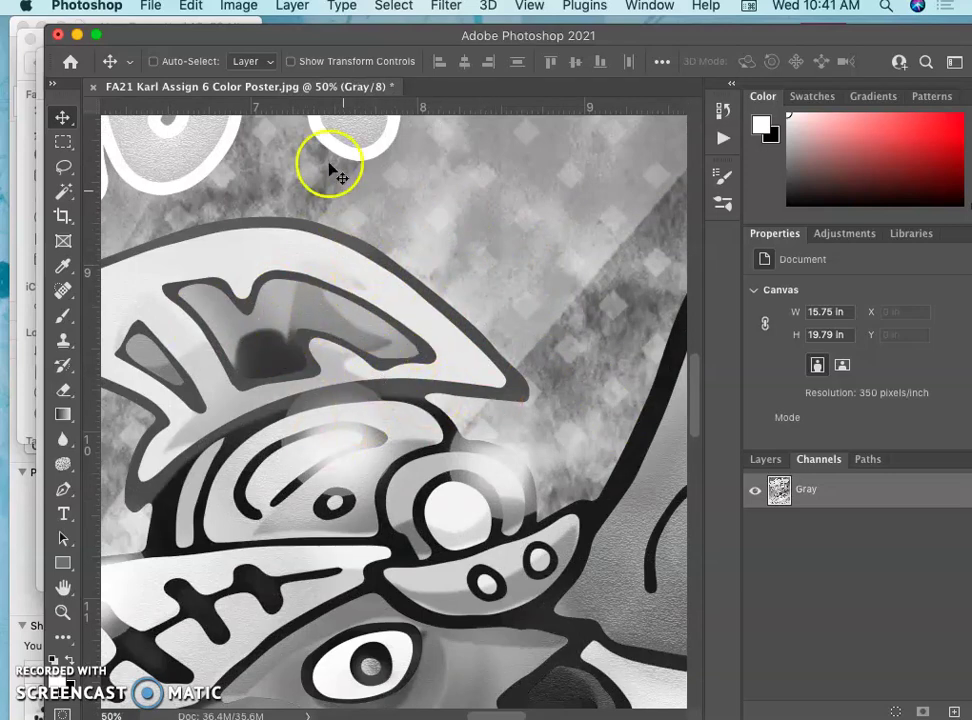
# - Convert to Bitmap mode with 300 Pixels/Inch output using the Halftone Screen method
pyautogui.click(238, 7)
pyautogui.moveTo(246, 27)
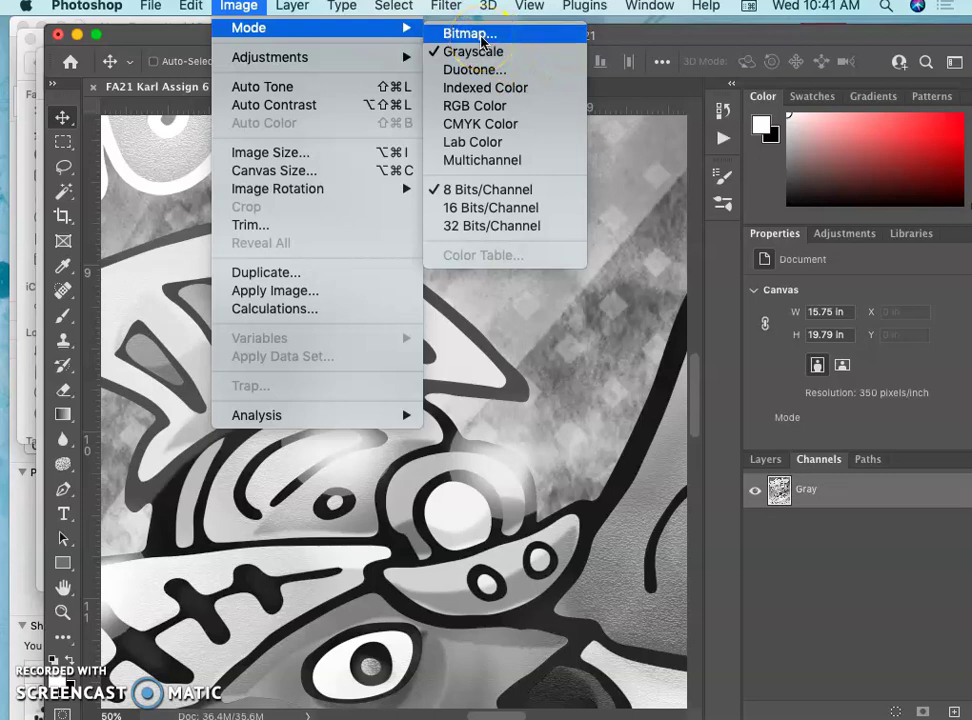
pyautogui.click(481, 38)
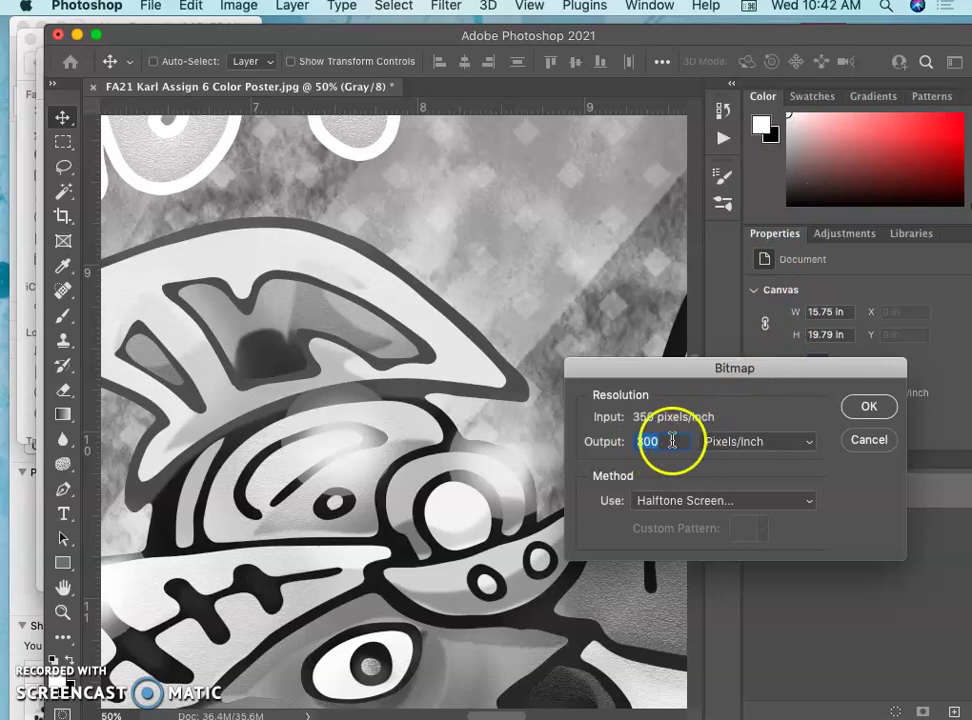
pyautogui.moveTo(711, 378); pyautogui.dragTo(462, 104)
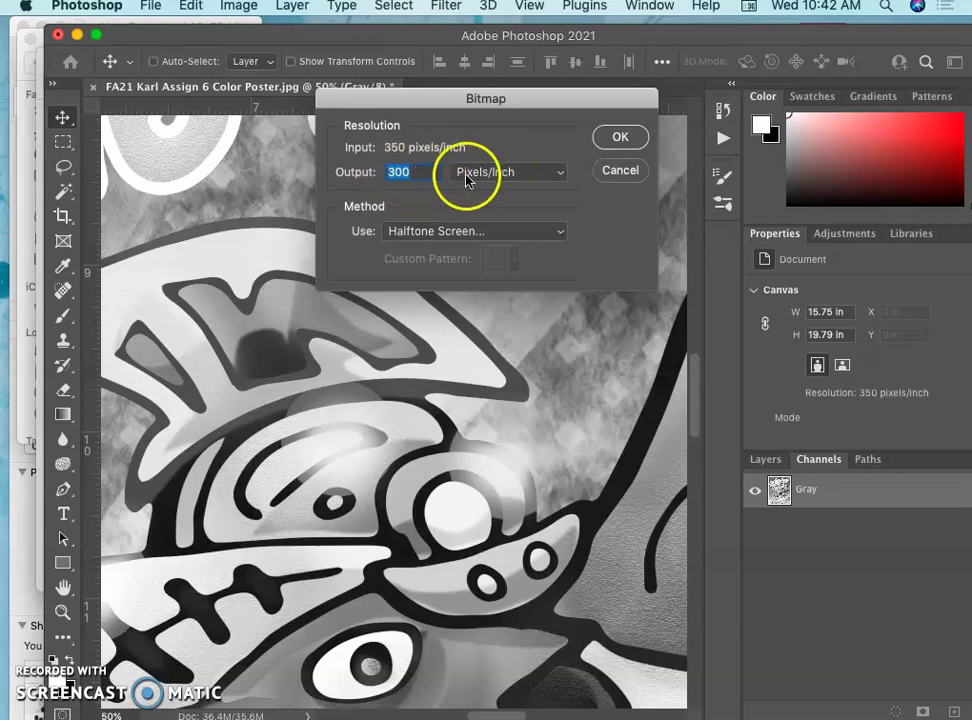
pyautogui.click(618, 138)
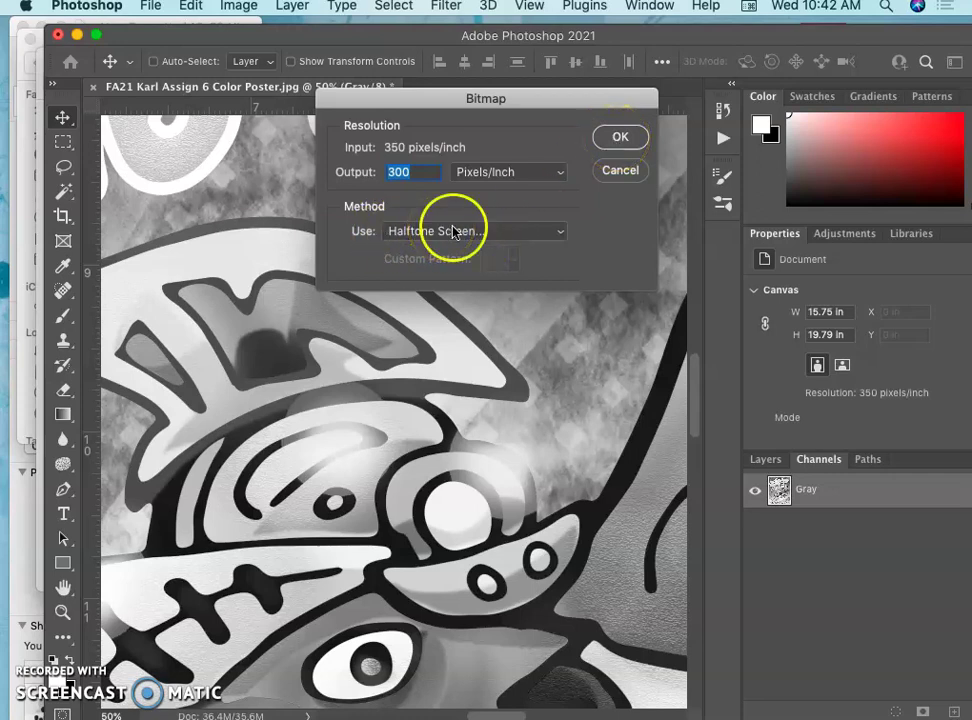
pyautogui.click(560, 236)
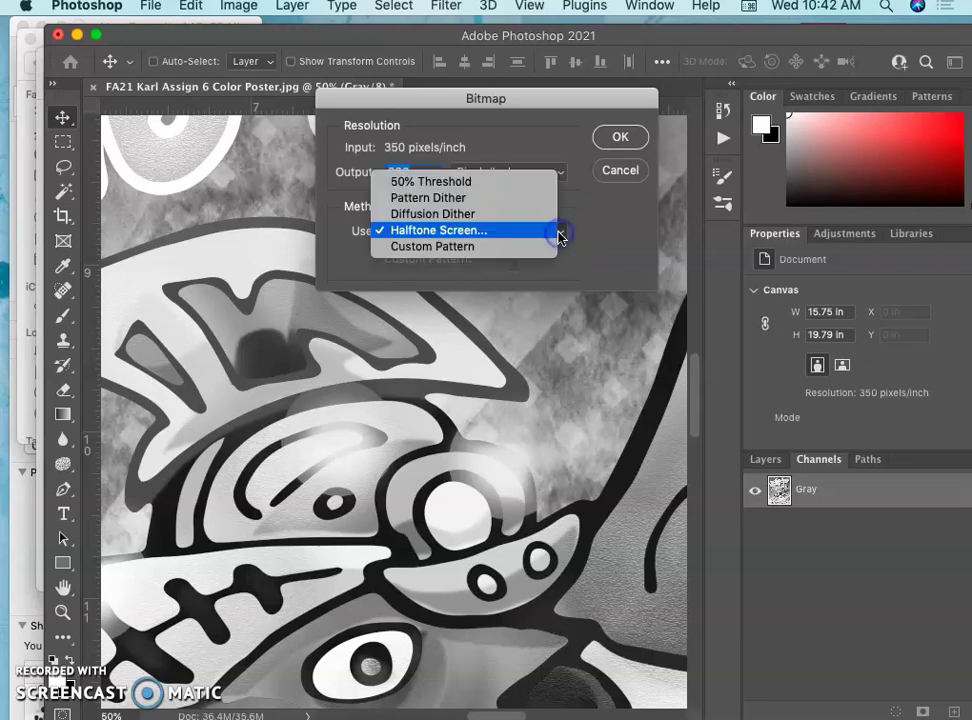
pyautogui.click(459, 231)
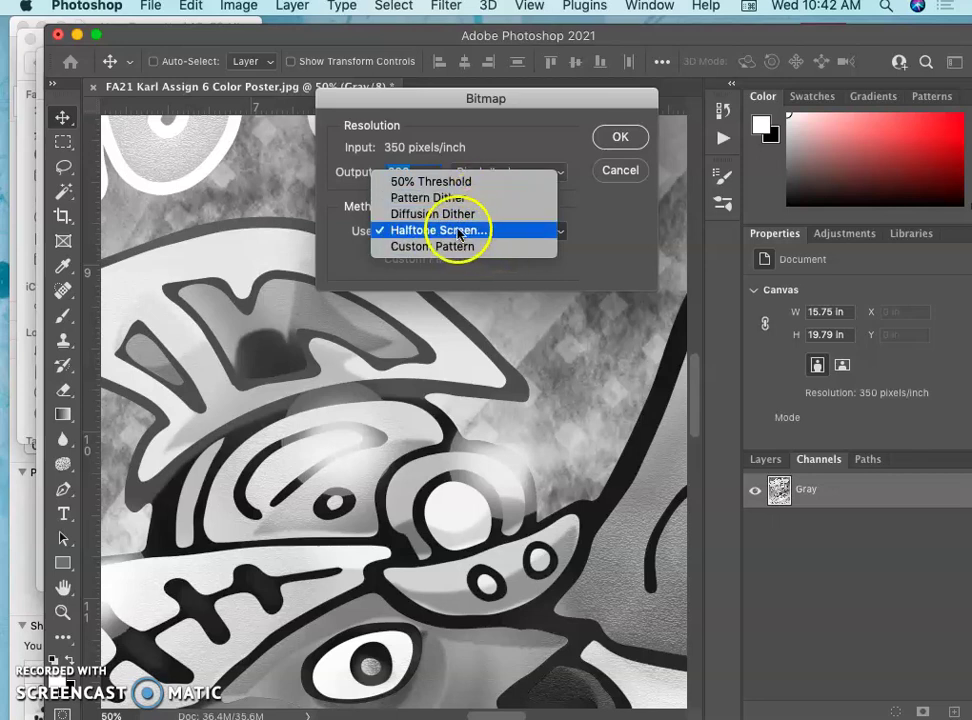
pyautogui.click(622, 138)
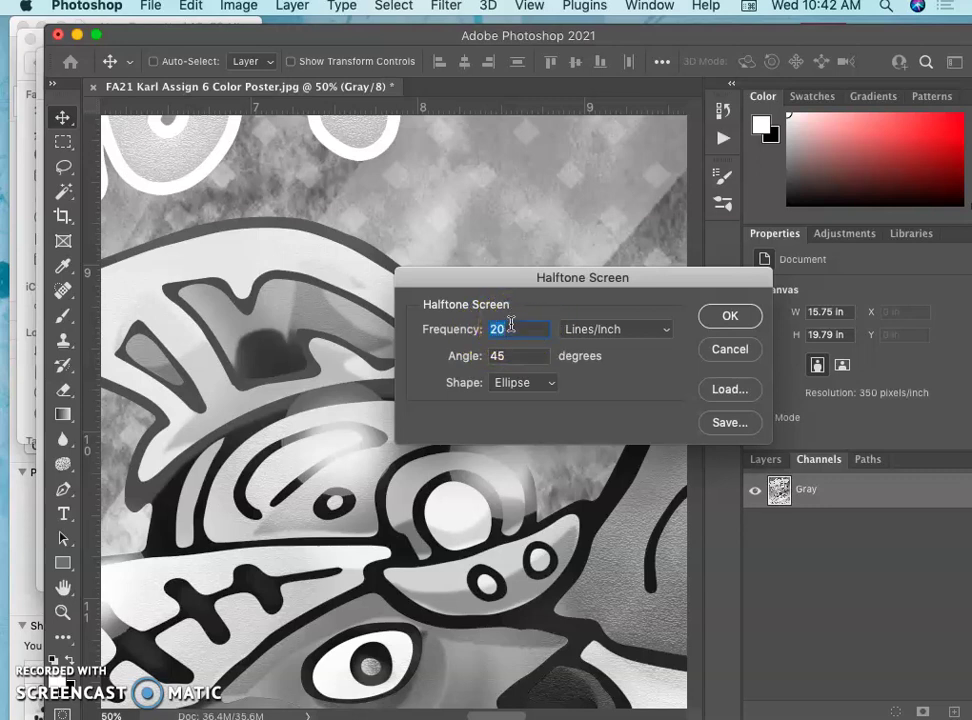
# - Apply a Round halftone screen at 20 lines/inch and a 15-degree angle
pyautogui.click(508, 330)
pyautogui.moveTo(532, 353); pyautogui.dragTo(485, 356)
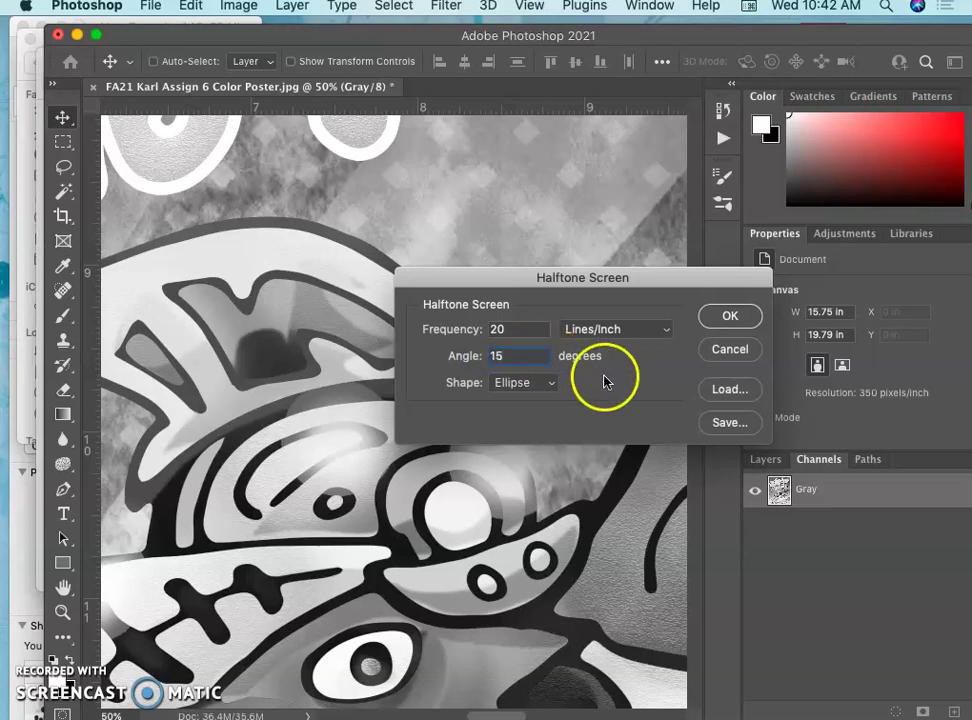
pyautogui.click(552, 384)
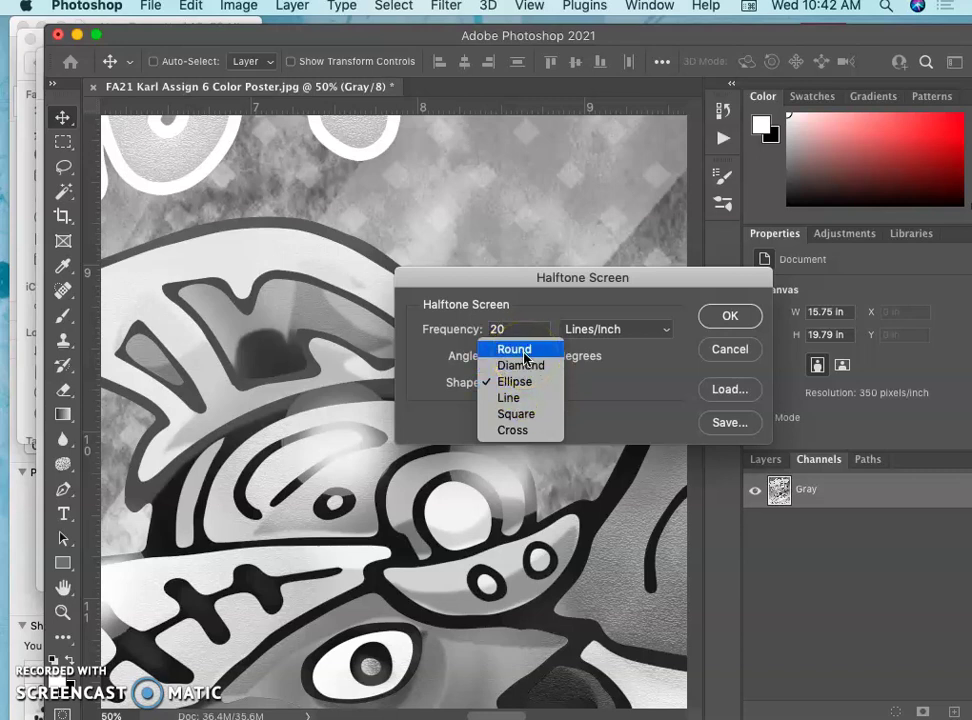
pyautogui.click(524, 350)
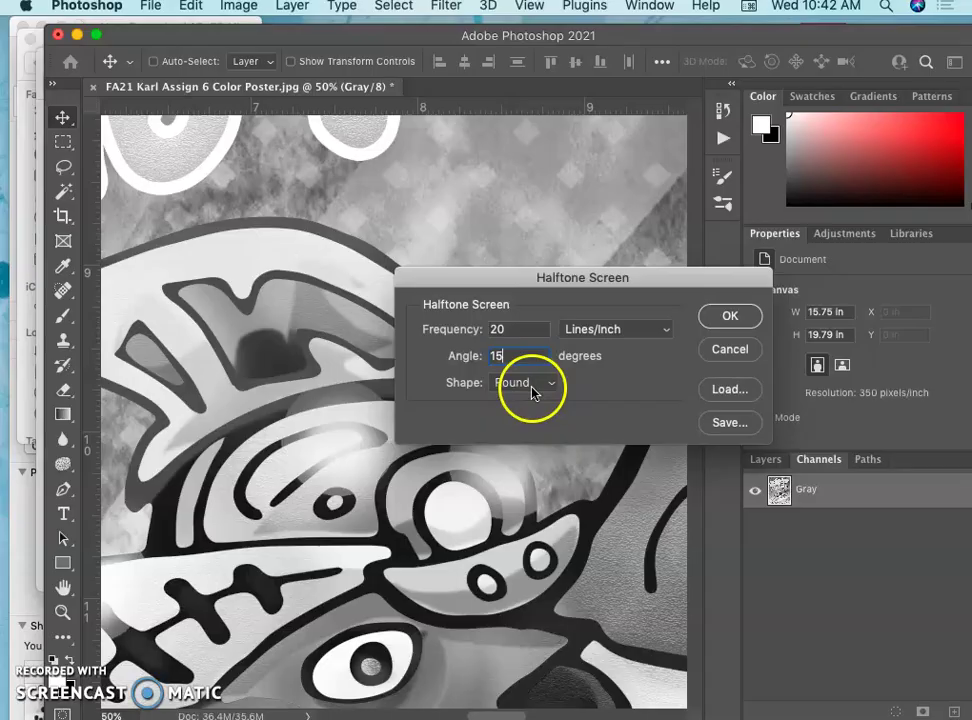
pyautogui.click(730, 317)
# - Zoom in on the bitmap poster to check the black-and-white halftone dots
pyautogui.scroll(1, 558, 347)
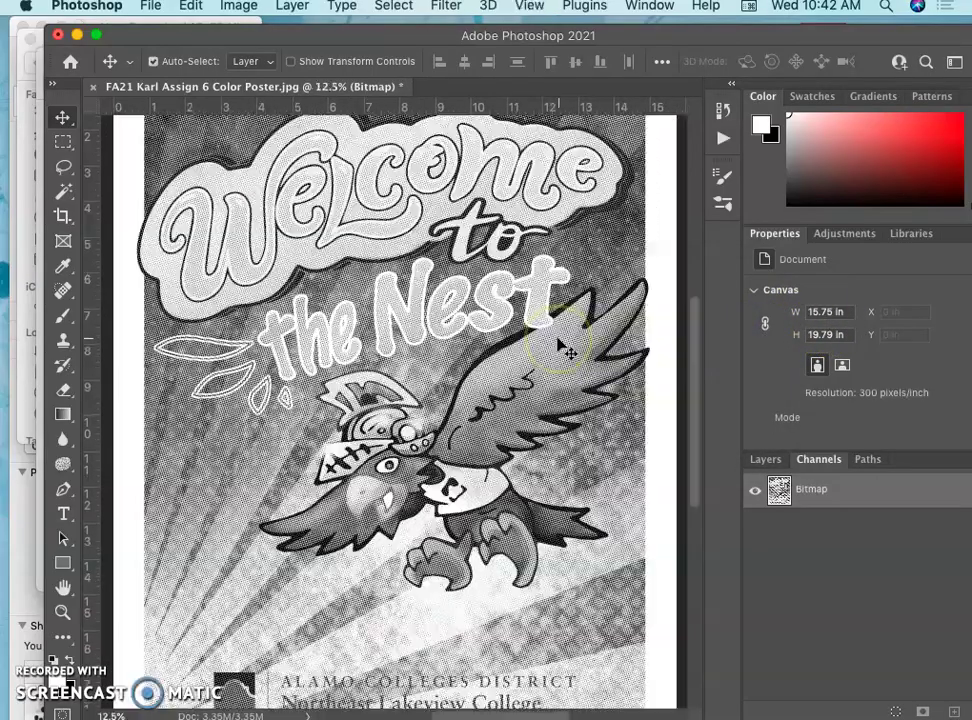
pyautogui.press('super+equal')
pyautogui.press('super+equal')
pyautogui.press('super+equal')
pyautogui.press('super+equal')
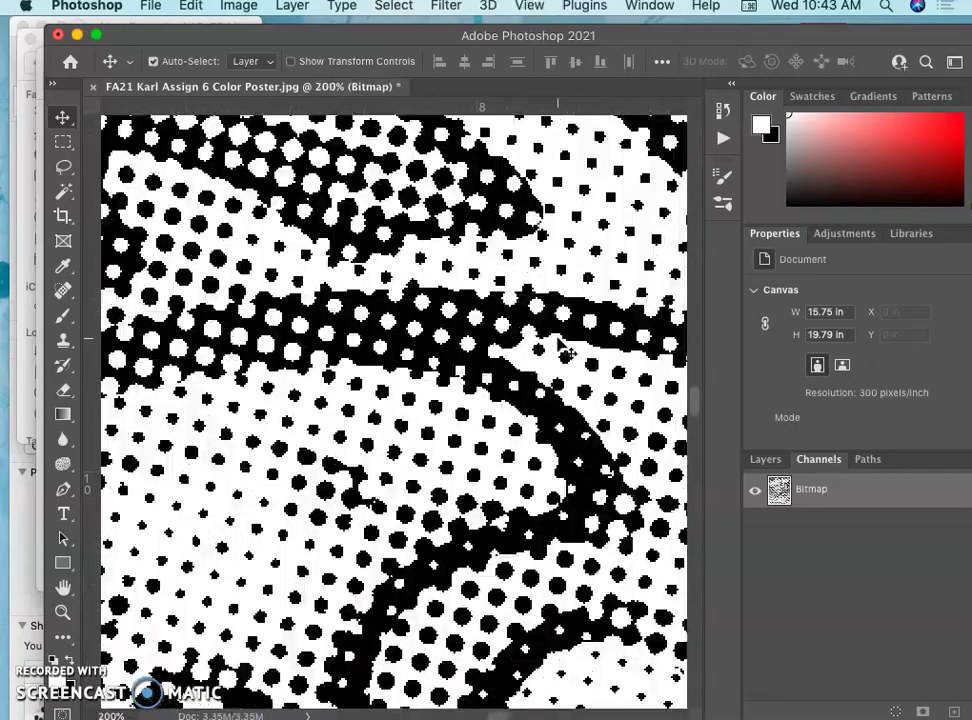
pyautogui.click(490, 330)
pyautogui.scroll(-5, 482, 304)
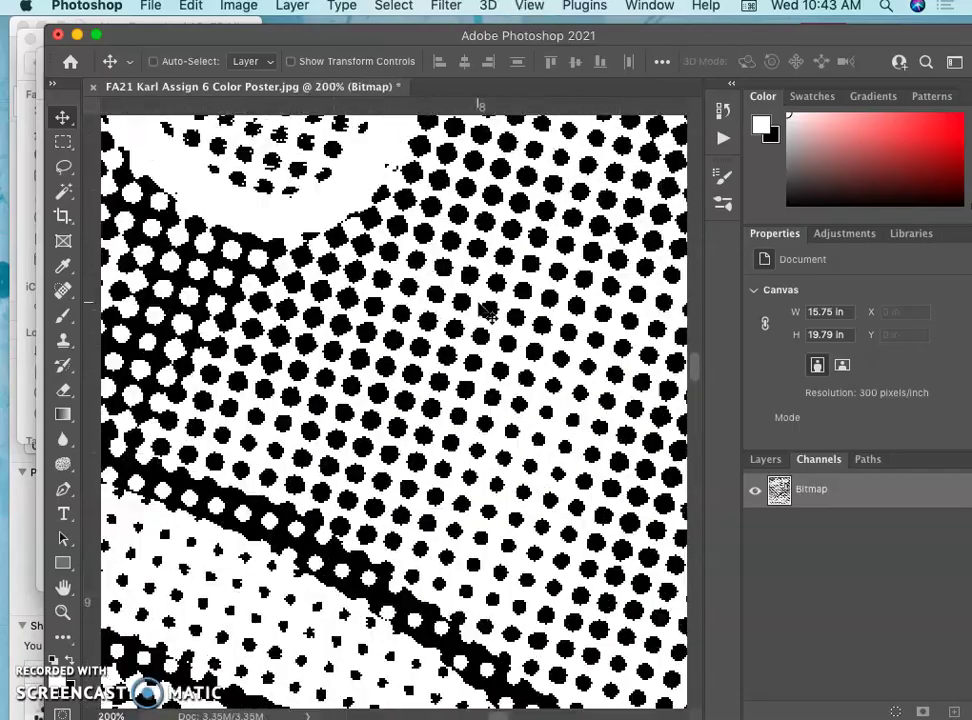